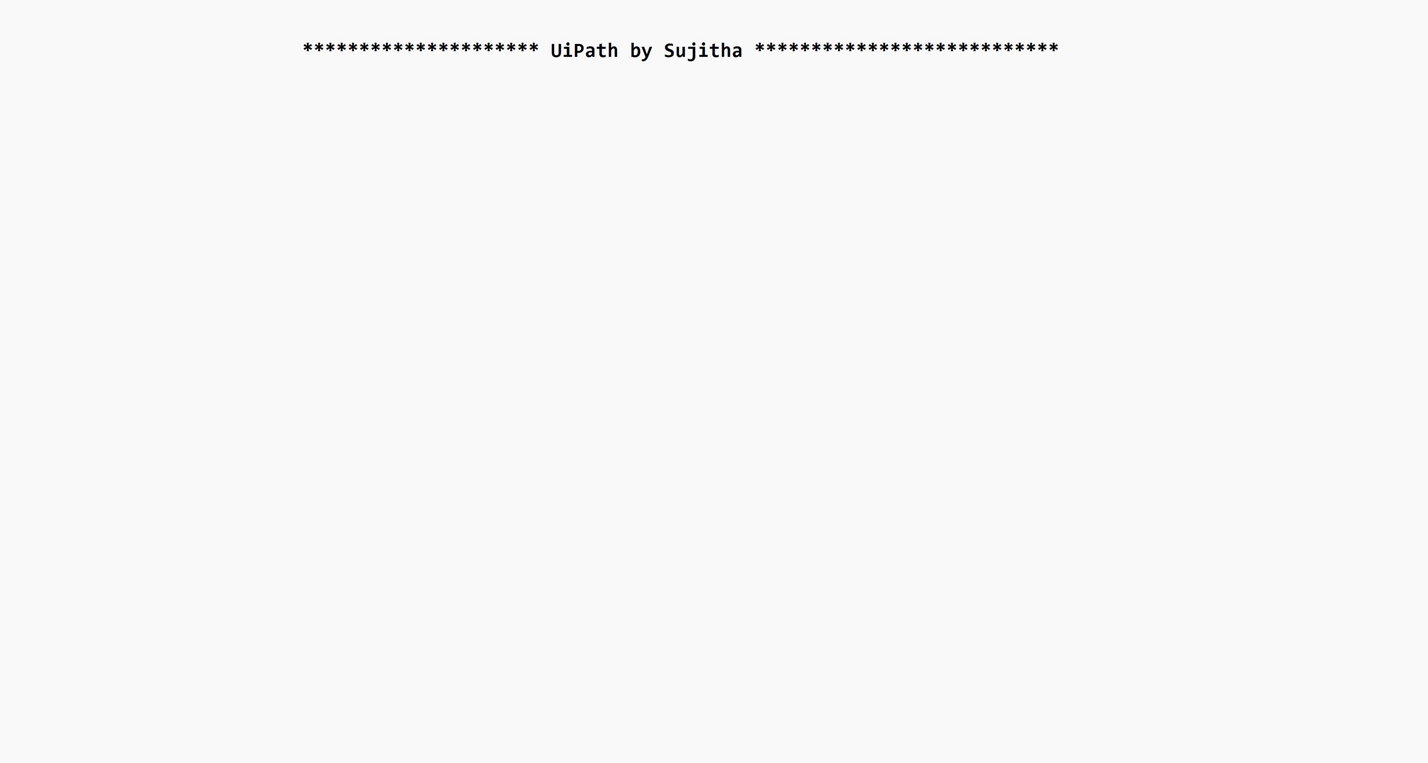
Write a Webhook section defining Microsoft webhooks, plus the line "Webhooks getting retired/deprecated by end of 2025"
type("Webhook:  A webhook in Microsoft is a way for external applications or services to send real-time data into Microsoft services like  Teams or Power Automate using an HTTP POST request.")
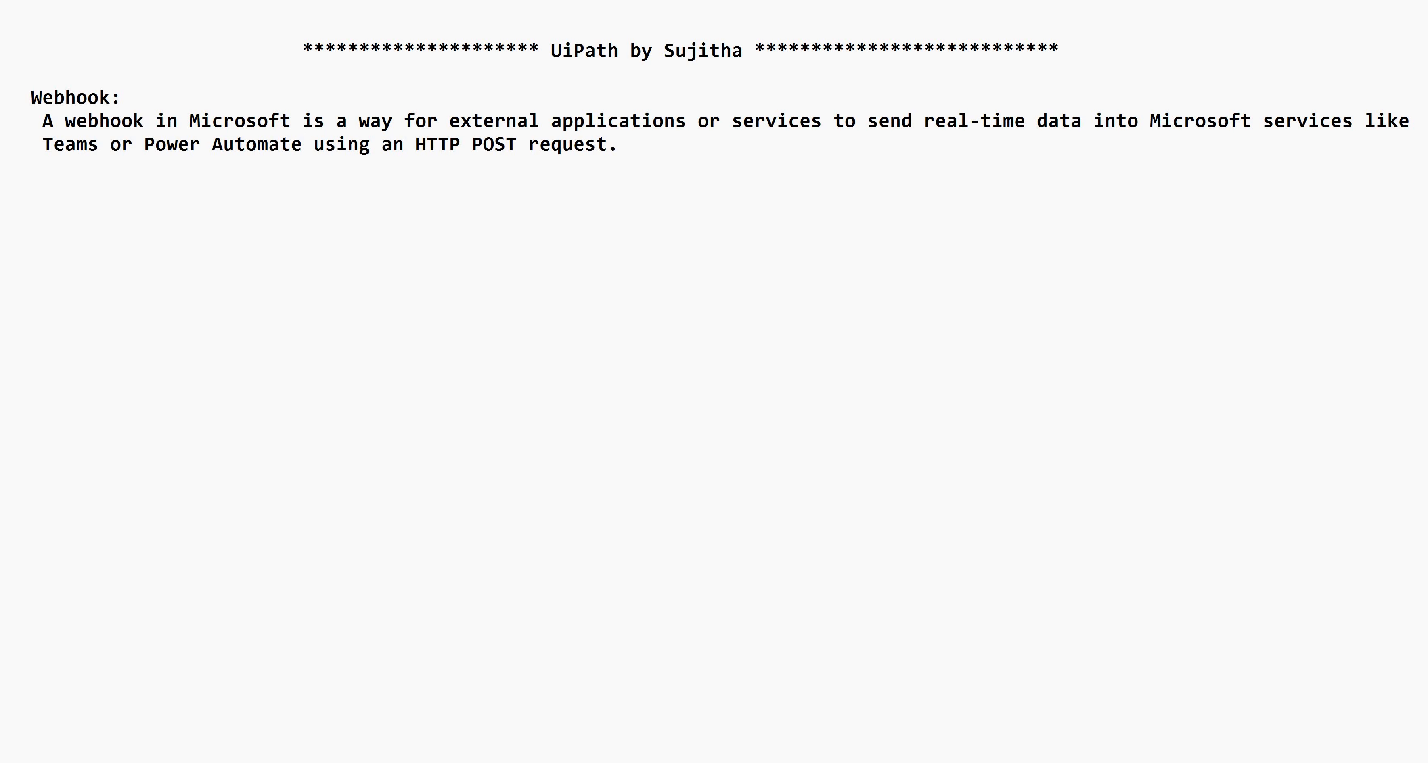
double_click(437, 144)
left_click(619, 144)
key("Return")
key("Return")
type("Webhooks getting retired/deprecated by end of 2025")
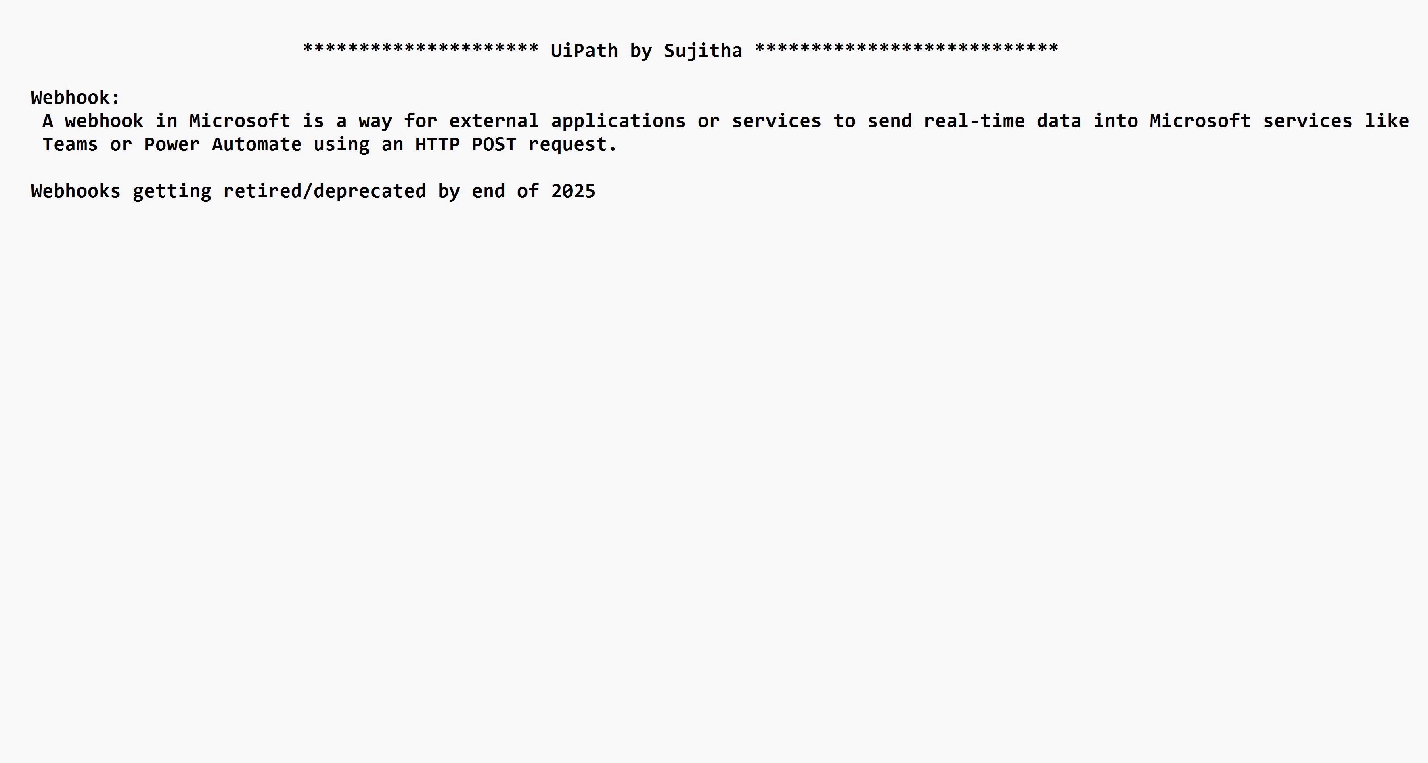
Add a Workflows section with its definition and a trigger/actions example, plus the heading "1. Create a Webhook using Workflows:"
type("Workflows:  A workflow is a set of automated actions that run when a specific trigger occurs.  For example: Trigger: When a webhook request is received Actions: Post a message in a Teams channel, Send an email, Update a SharePoint list, etc.")
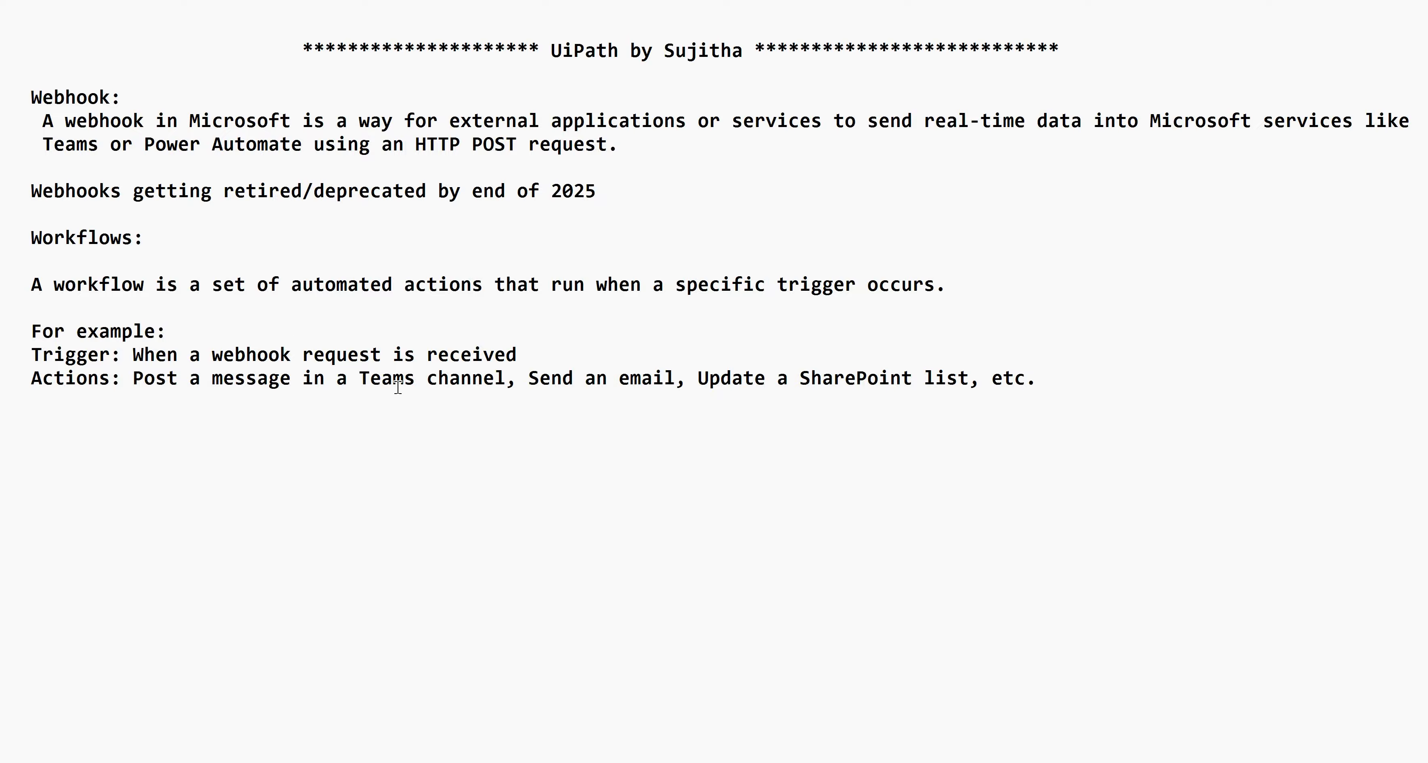
left_click(1045, 393)
key("Return")
key("Return")
type("Create a Webho")
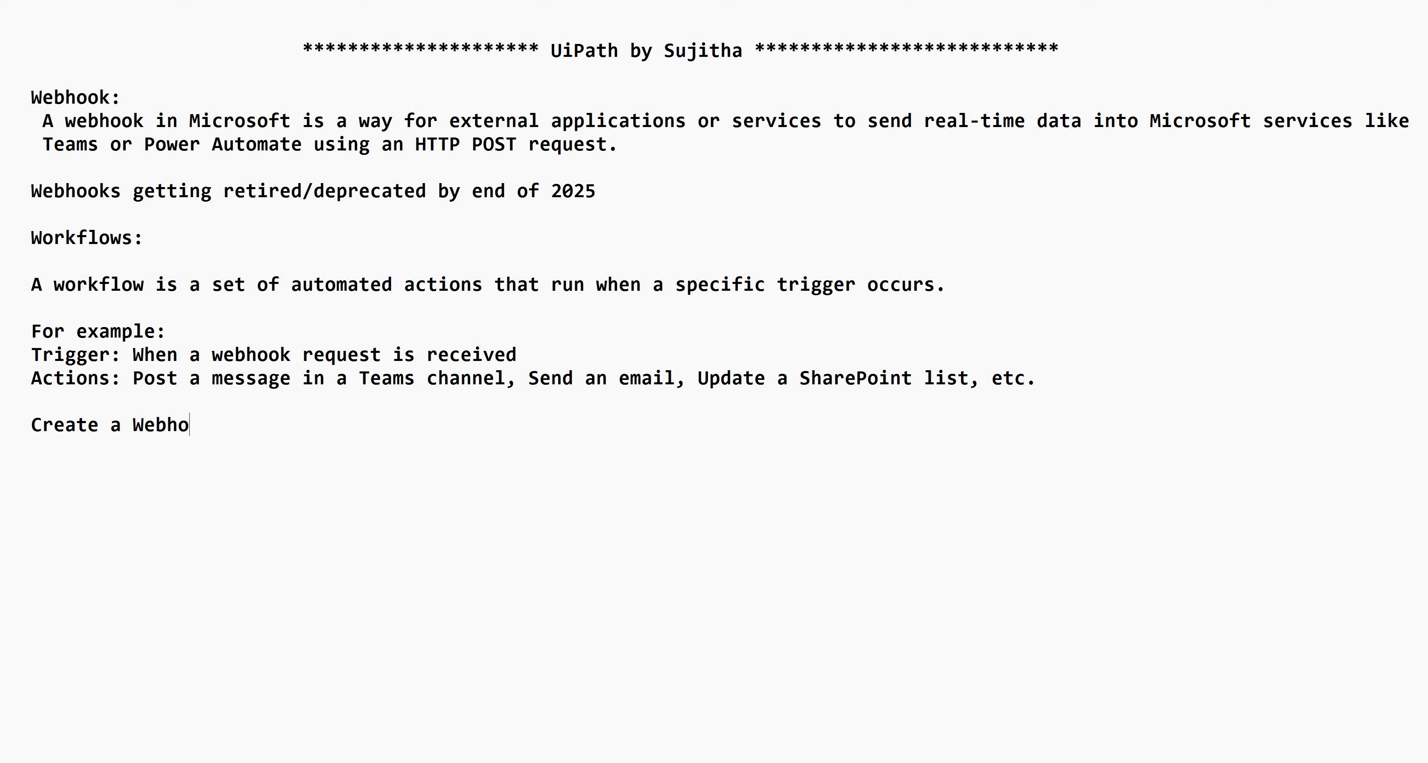
type("ok using W")
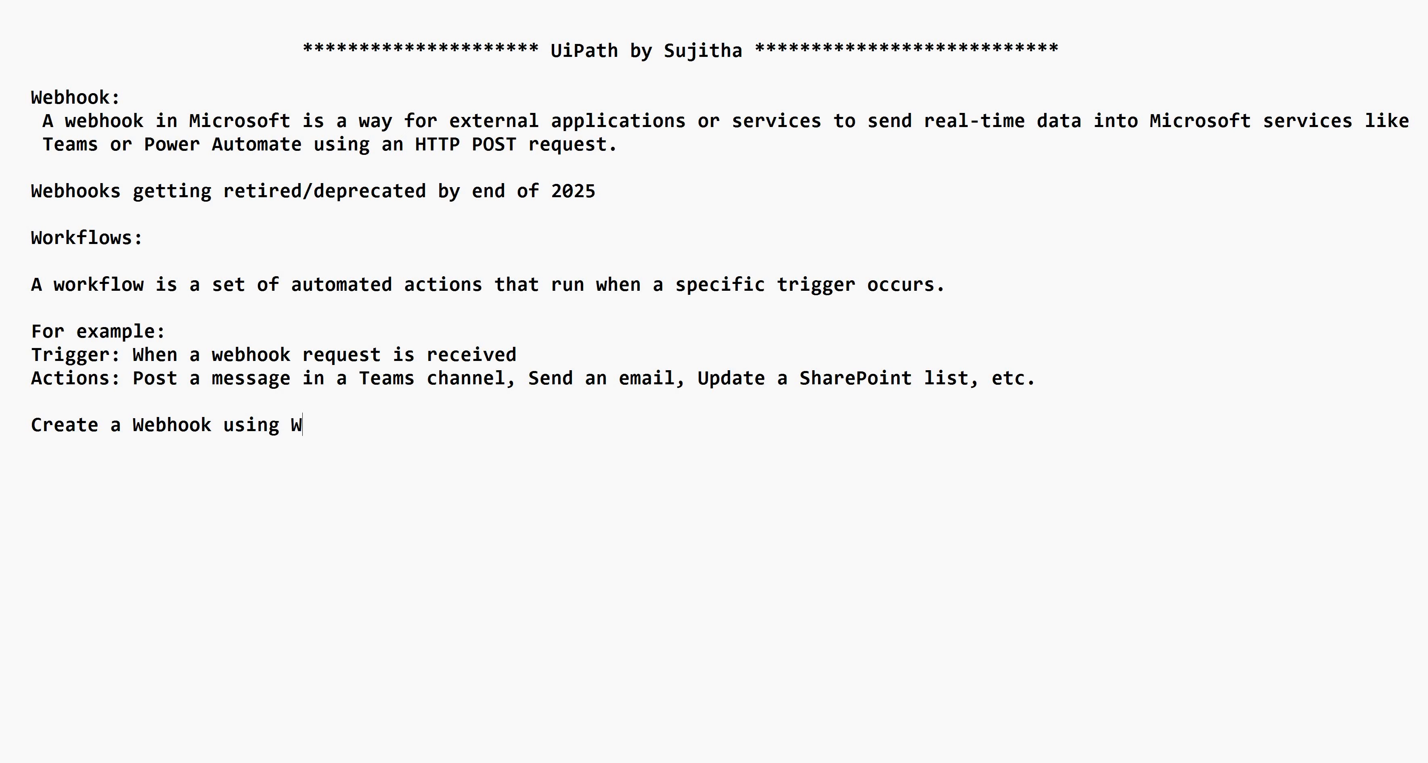
type("orkflows:")
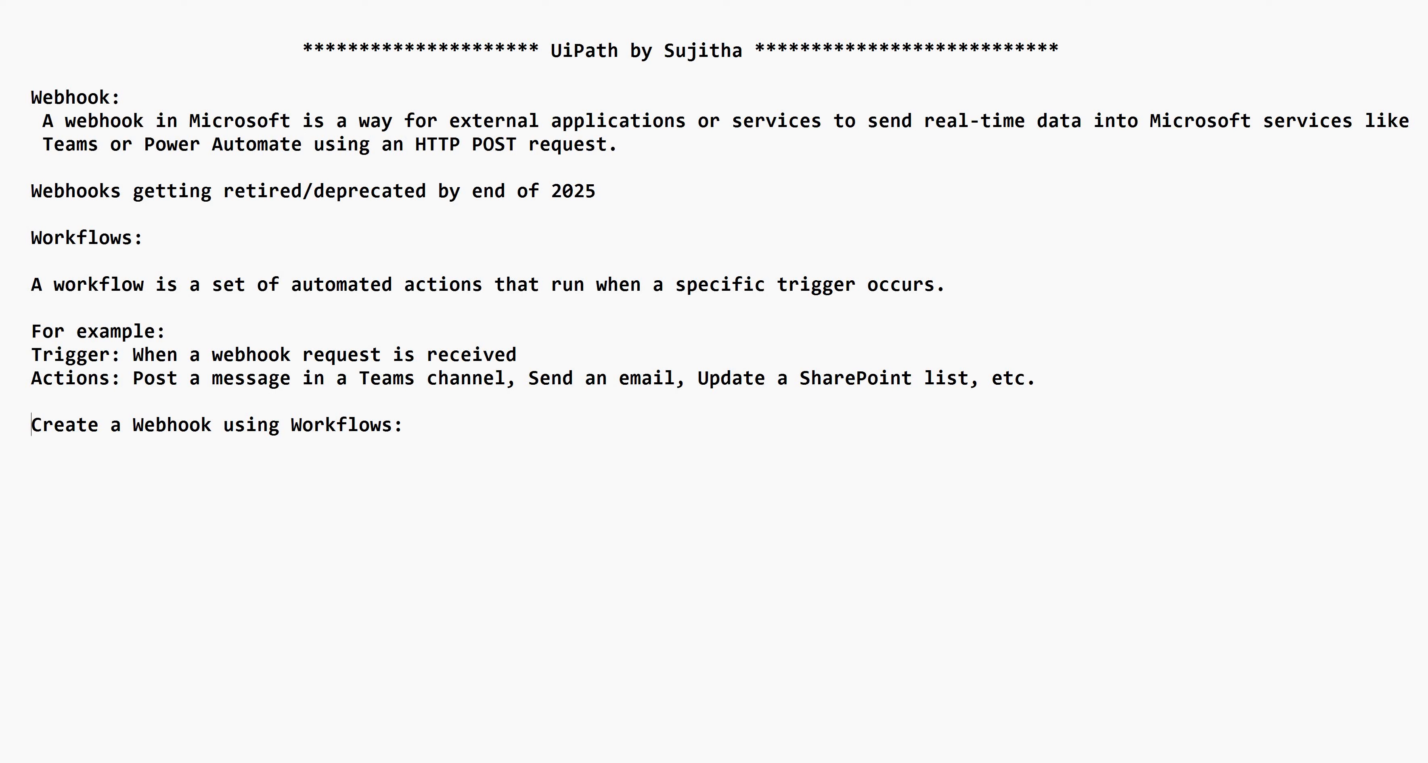
type("1.")
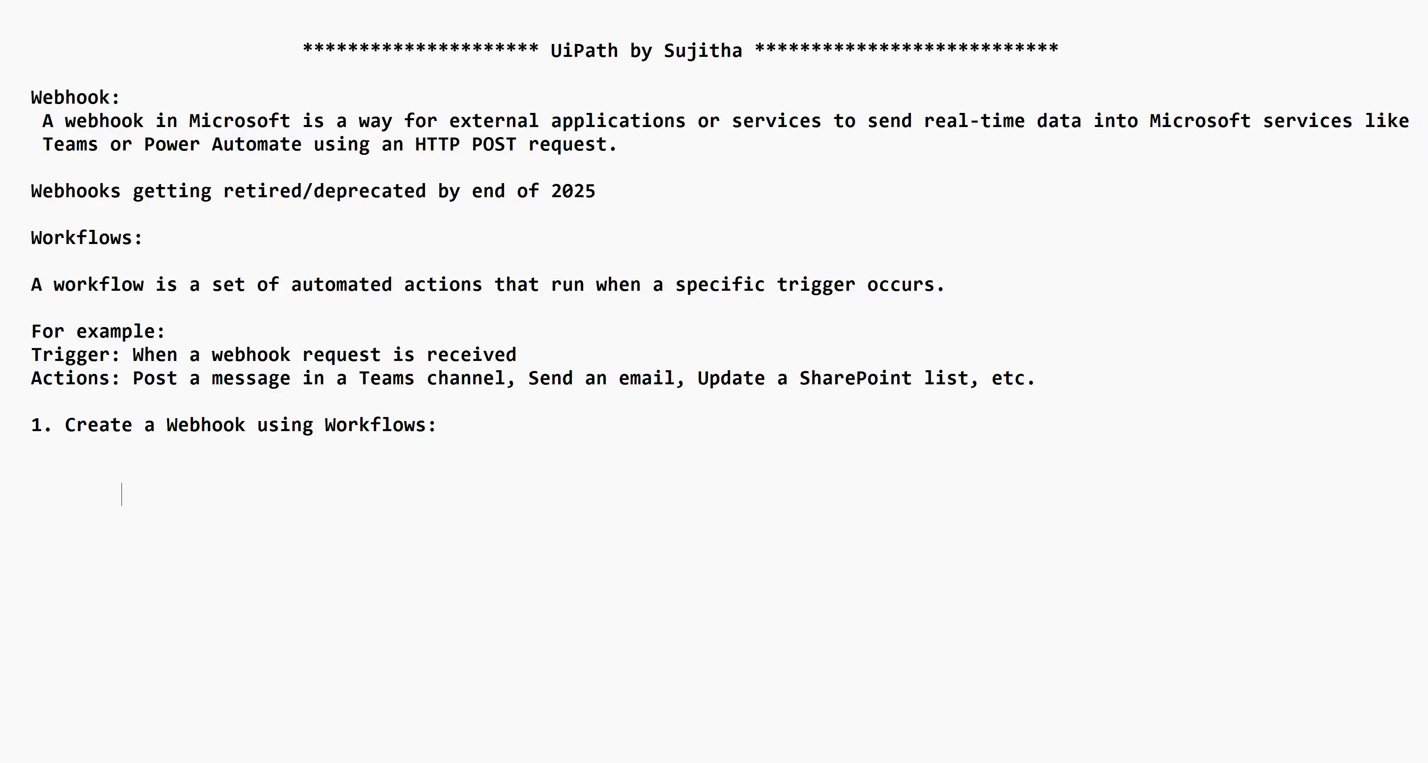
Add the heading "2. Calling webhook from UiPath" and insert four blank lines between the two numbered headings
type("2. Calling webhook fr")
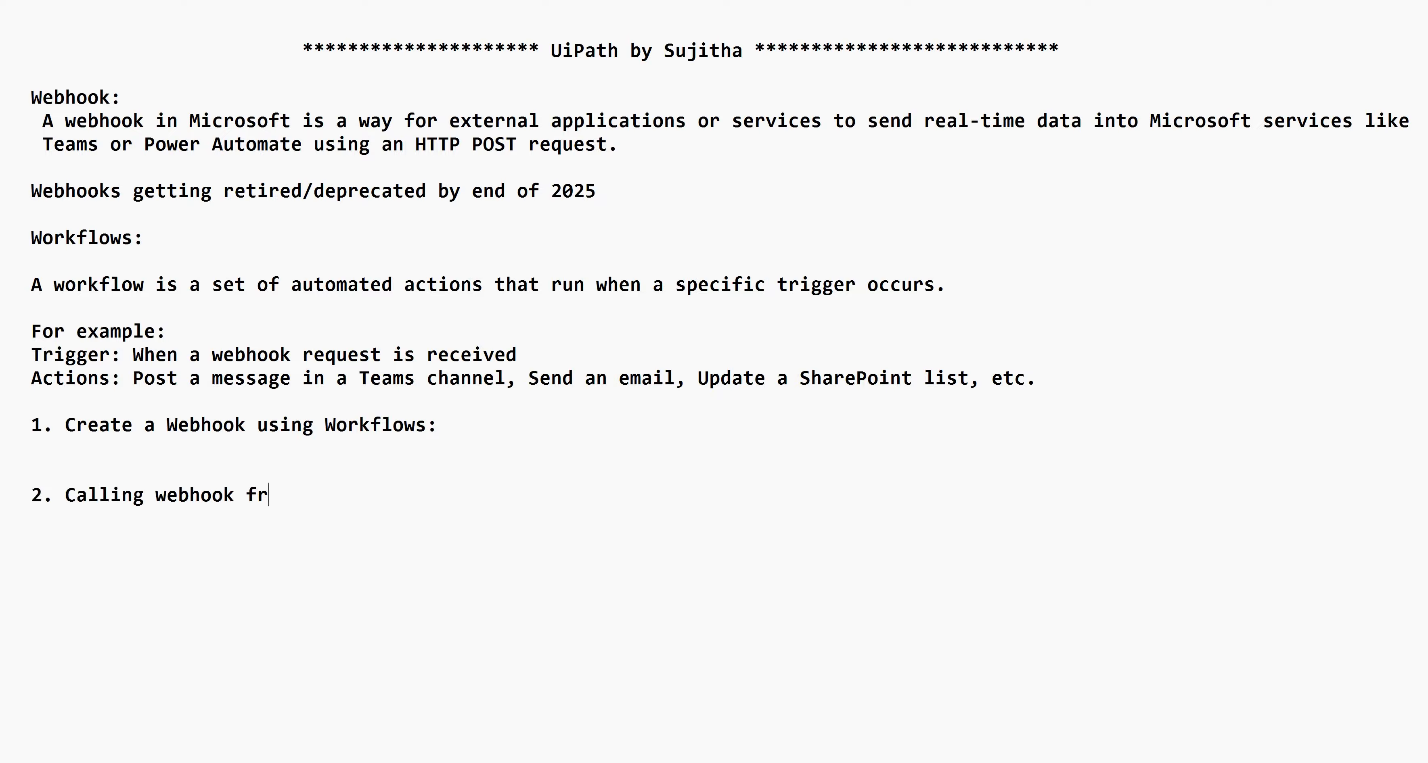
type("om UiPath")
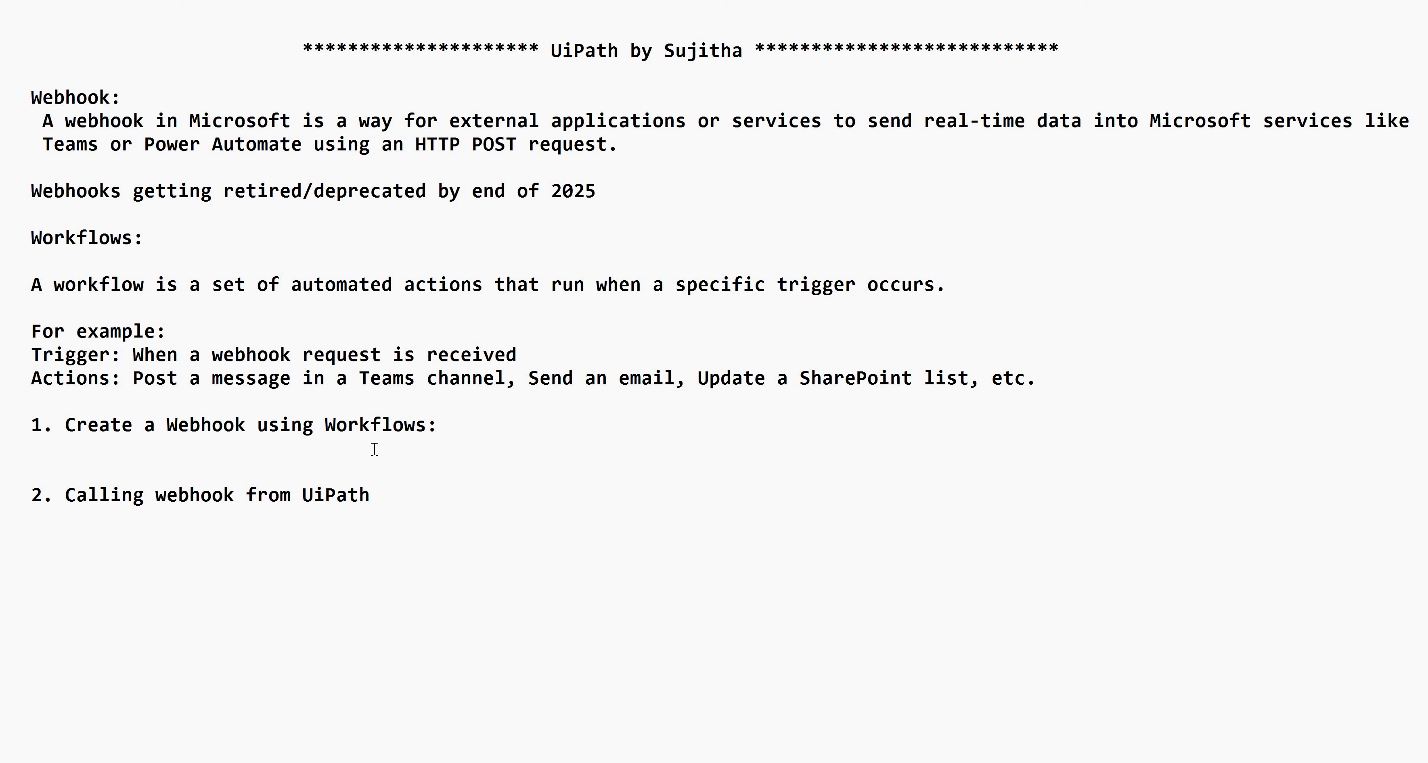
key("Return")
key("Return")
key("Return")
key("Return")
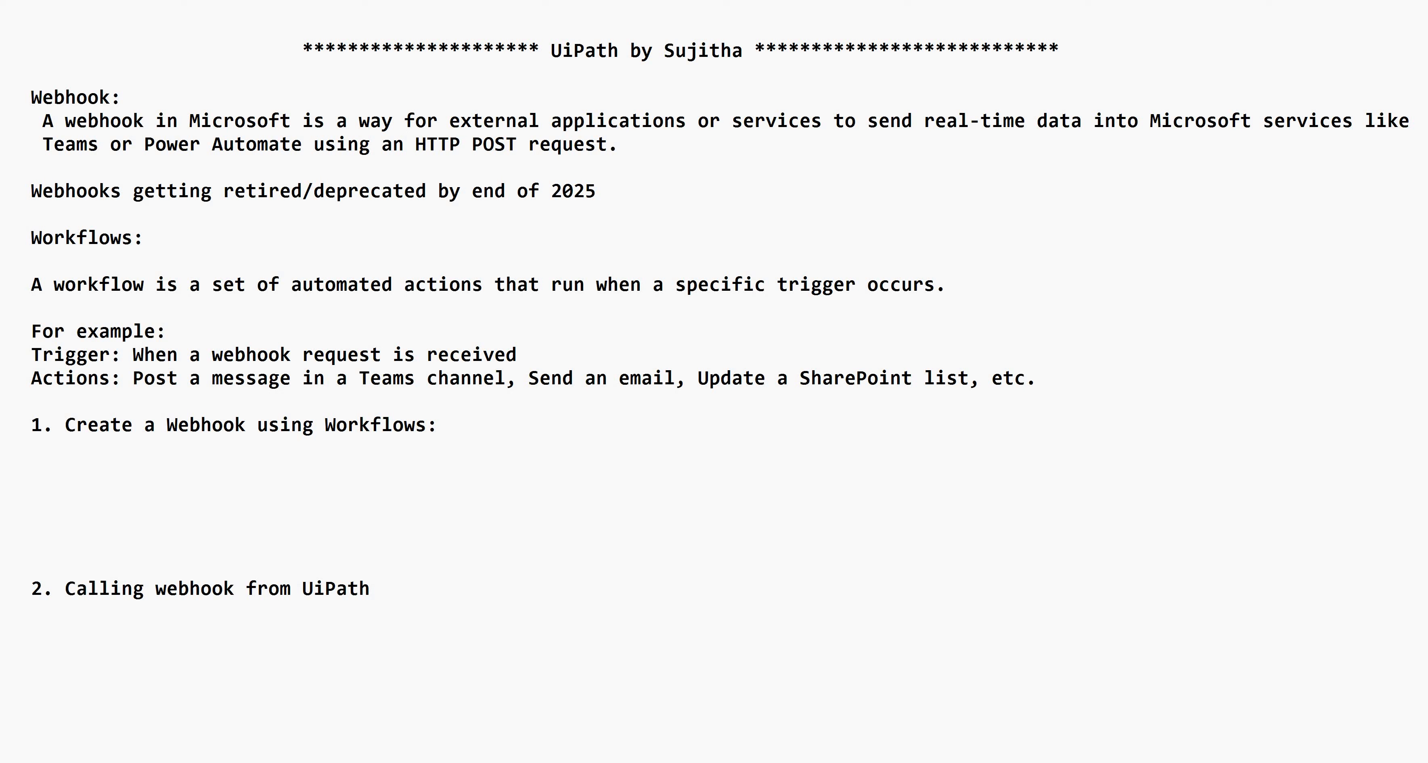
Under heading 1, insert the instructions for adding the Workflows app and creating a workflow from blank, and remove surplus blank lines
left_click(58, 460)
type("orkflows App  In Teams, go to Apps → search for Workflows → click Add.   Create a Workflow  In the channel where you want alerts, click More options (…) → Workflows → Create from blank.")
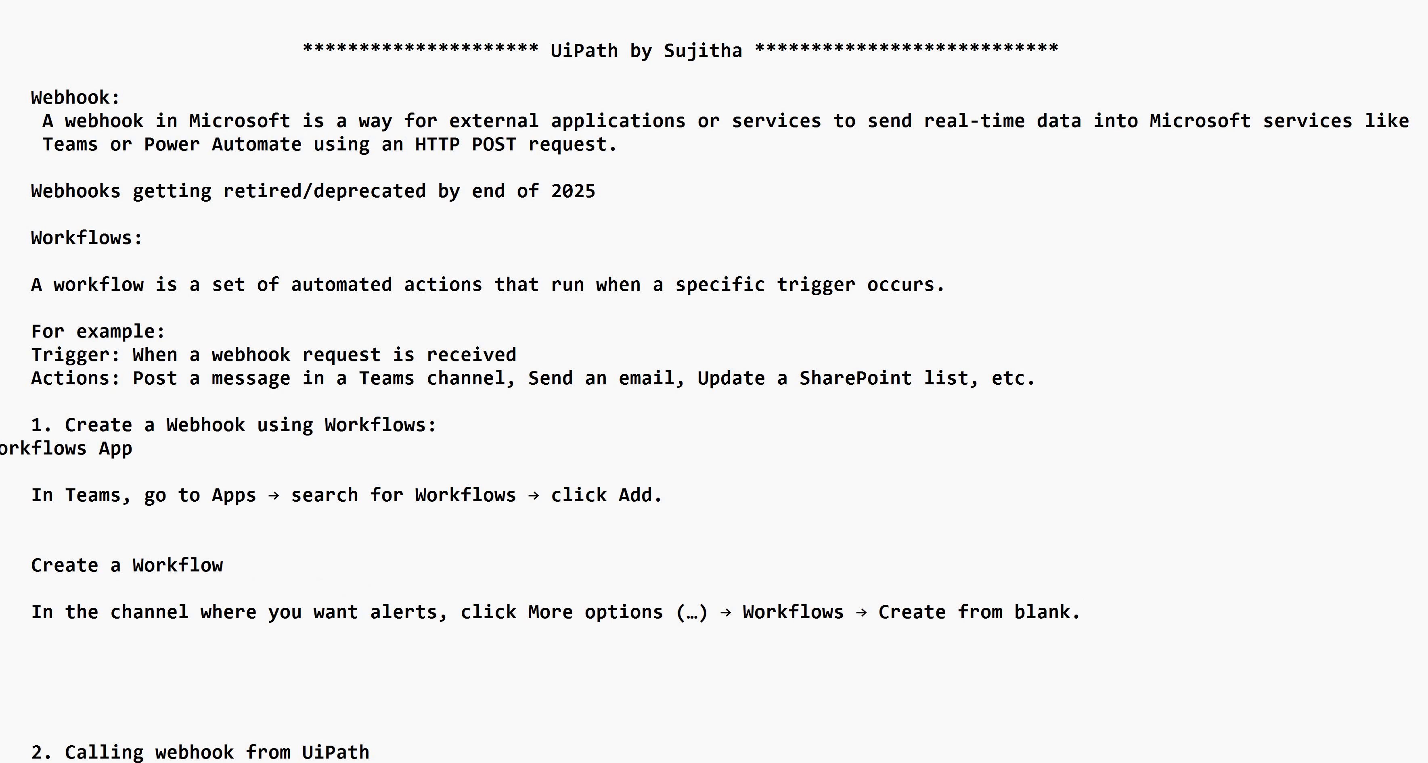
key("Tab")
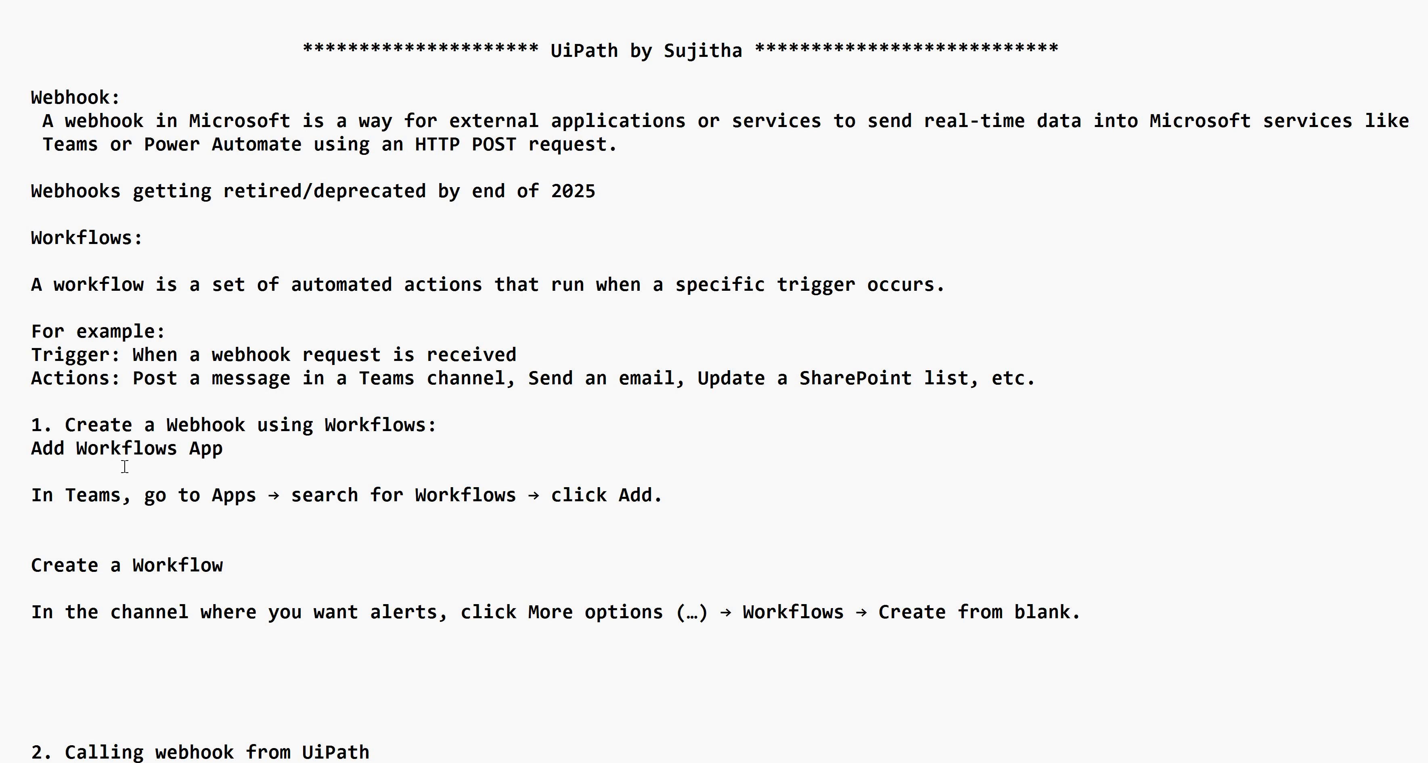
left_click(237, 450)
key("Delete")
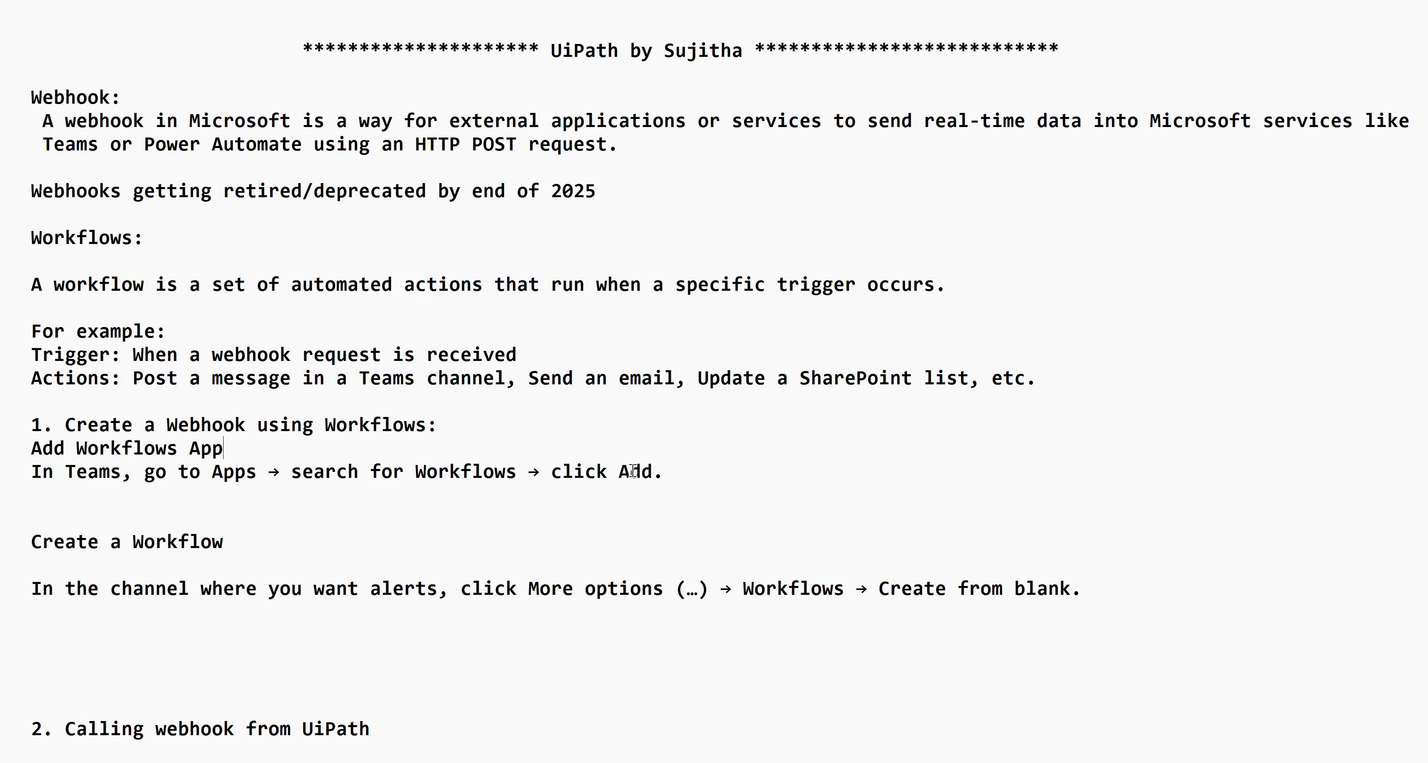
left_click(111, 500)
key("BackSpace")
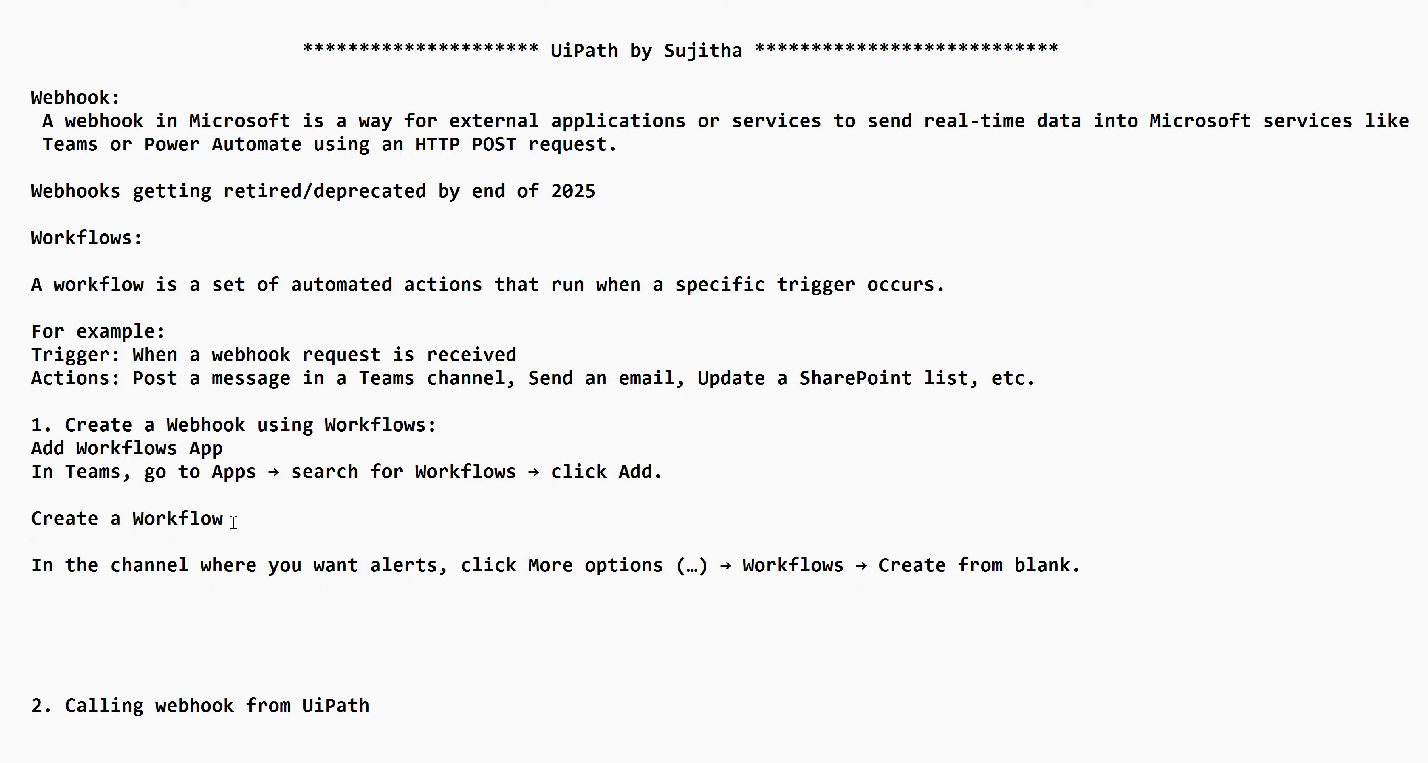
key("Delete")
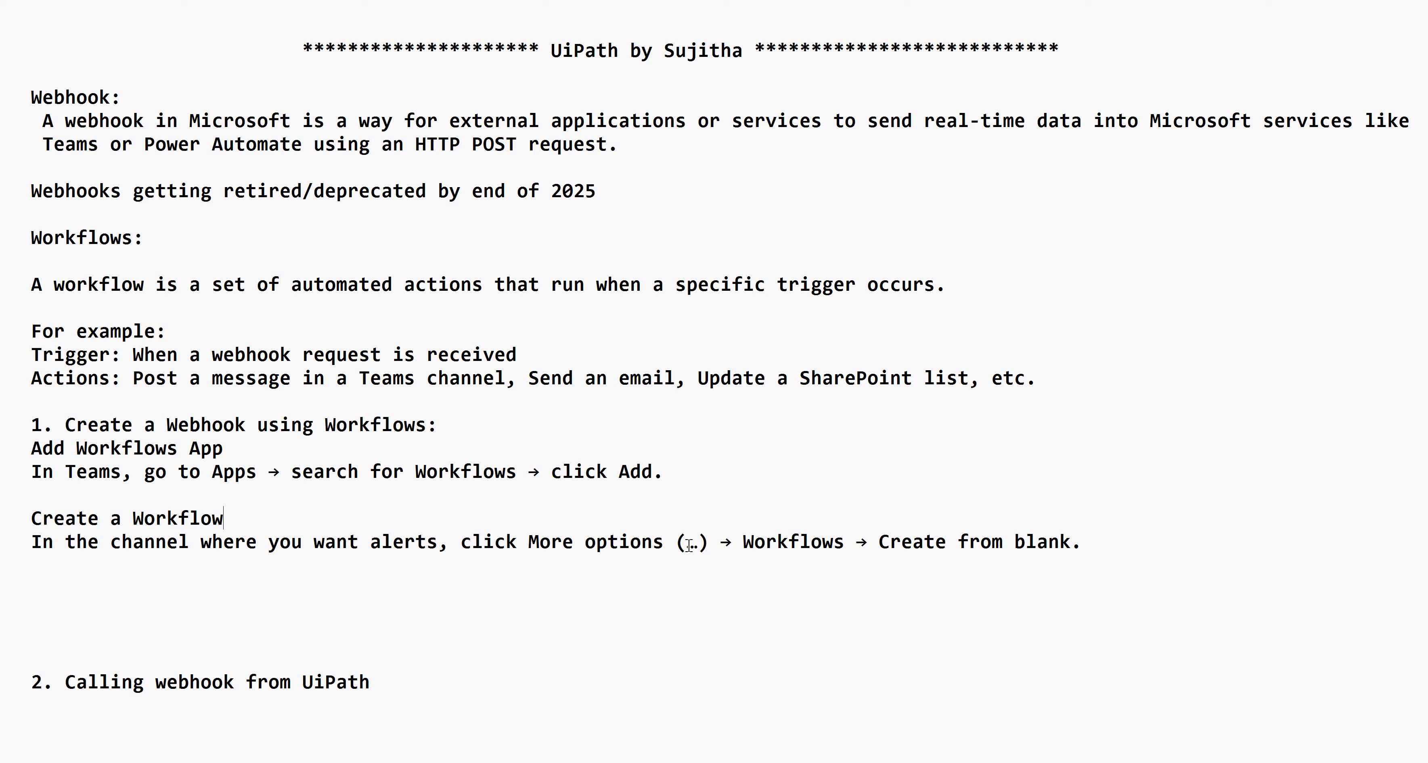
Highlight the "…" in the More options instruction and view the channel menu screenshot with the Workflows entry in Word
left_click_drag(687, 546, 700, 546)
key("alt+Tab")
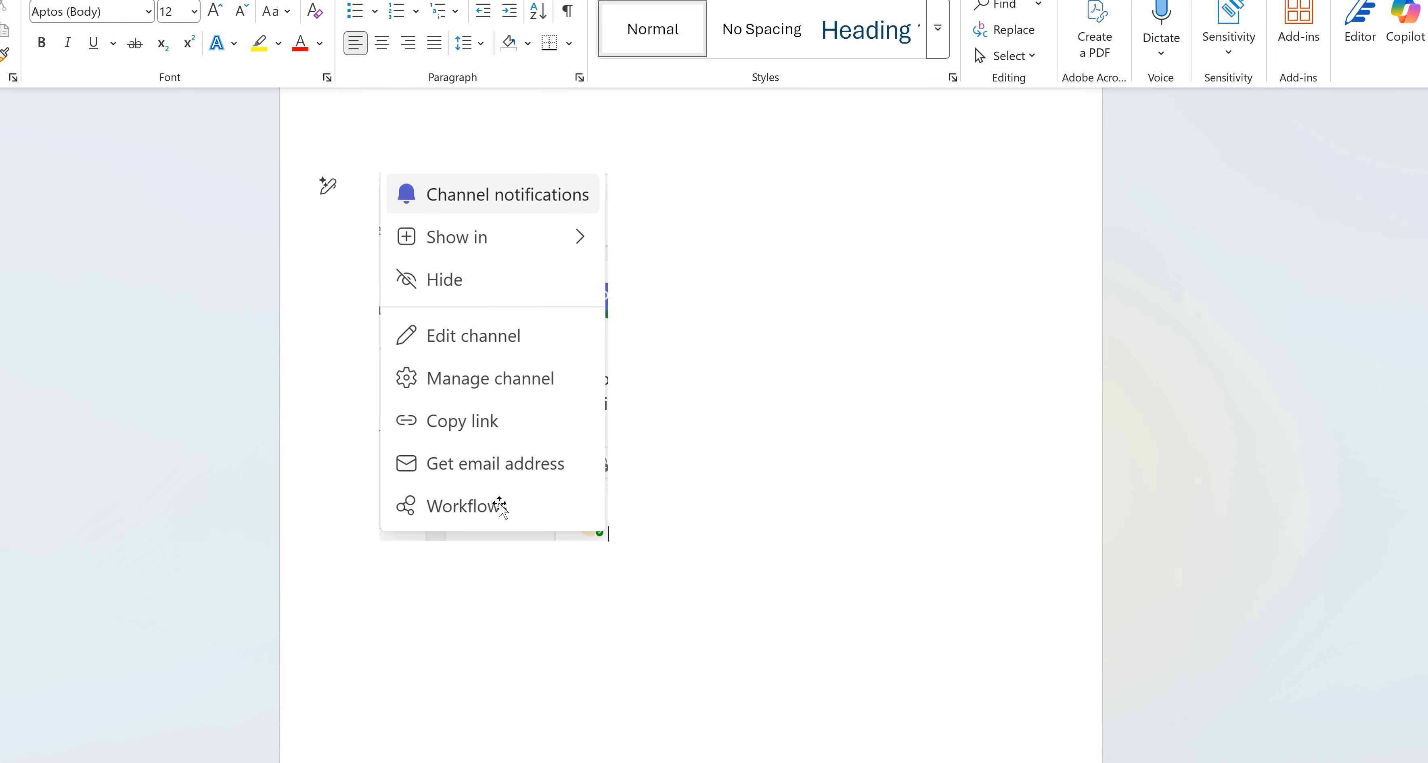
left_click(717, 762)
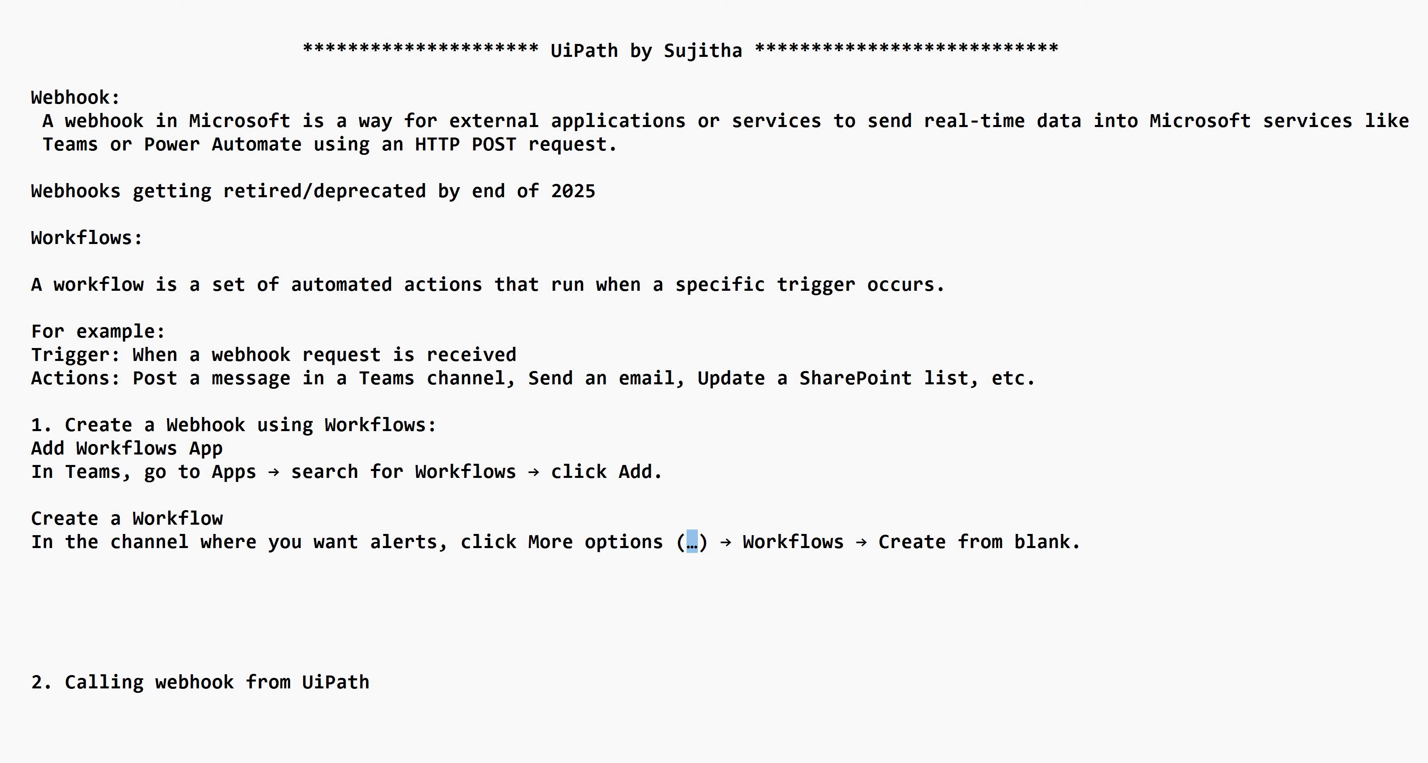
Switch to Teams, open the Workflows management page and start a new flow from blank
key("alt+Tab")
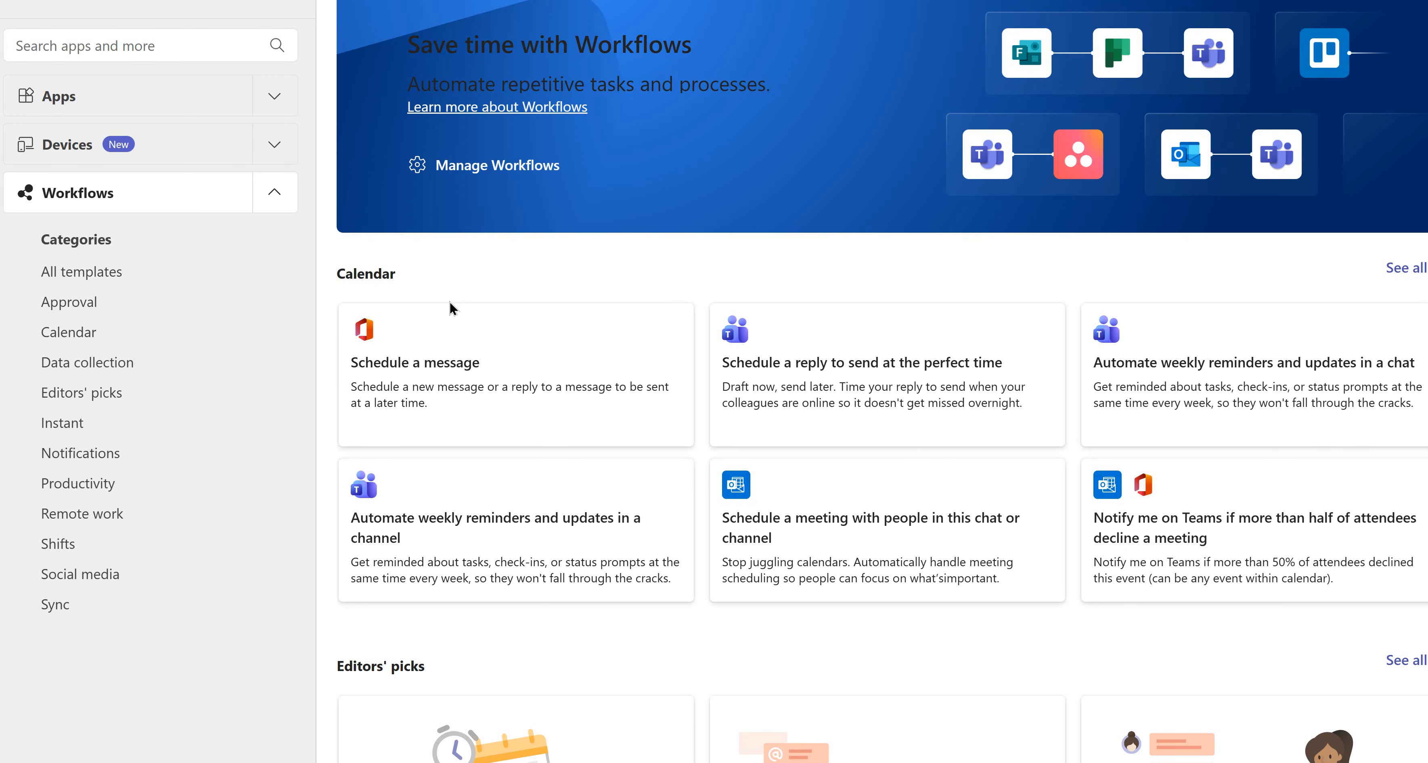
left_click(498, 164)
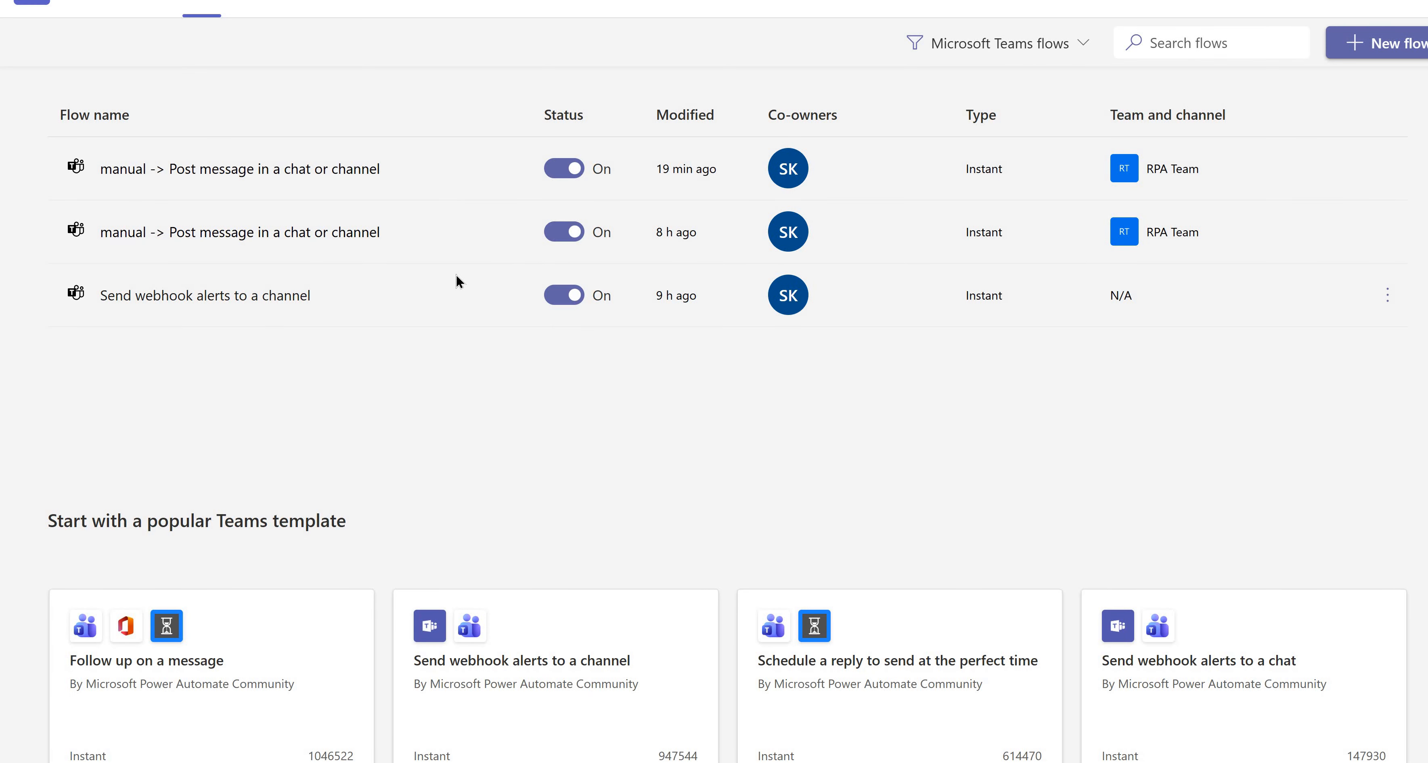
left_click(1362, 48)
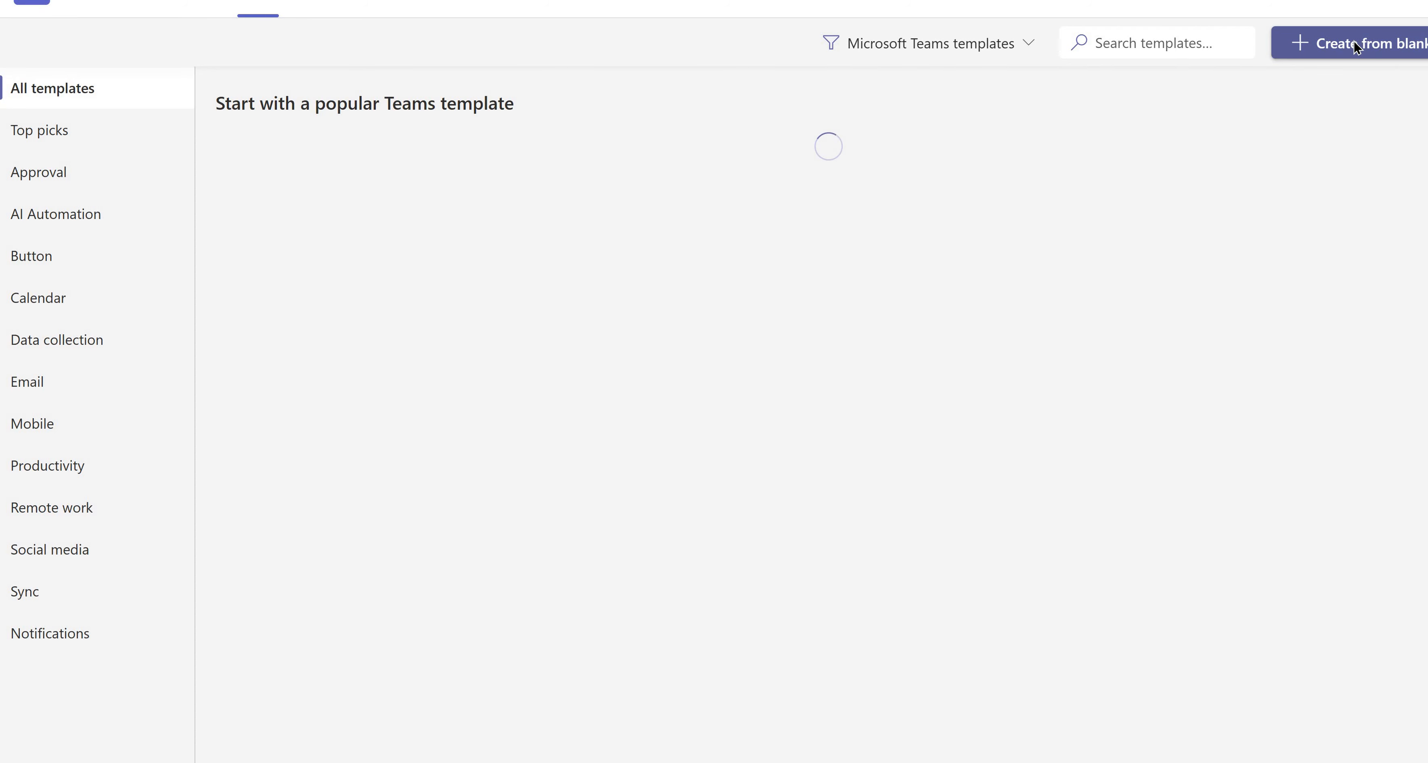
left_click(1353, 45)
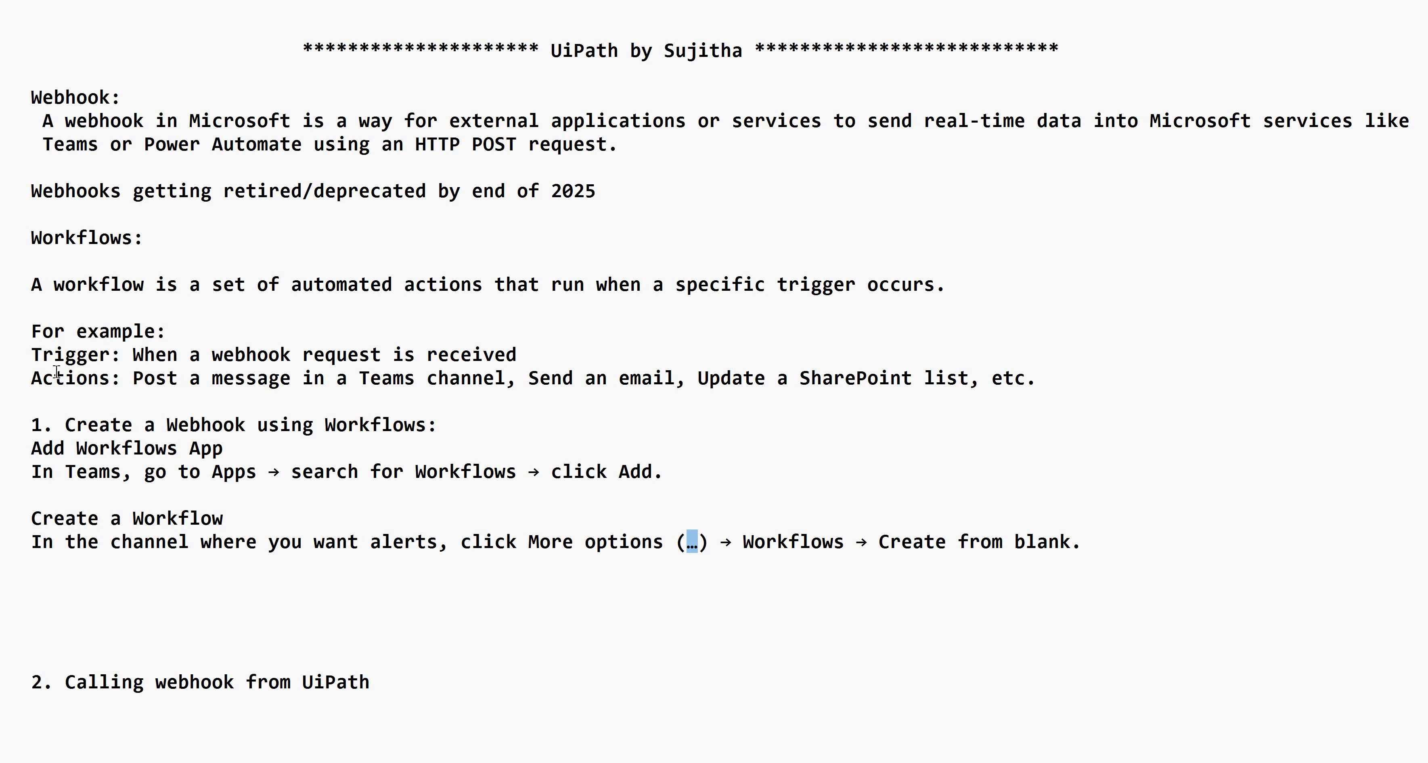
Review the Trigger and Actions lines in the Notepad notes alongside the blank flow's trigger list in Teams
left_click(66, 355)
double_click(69, 355)
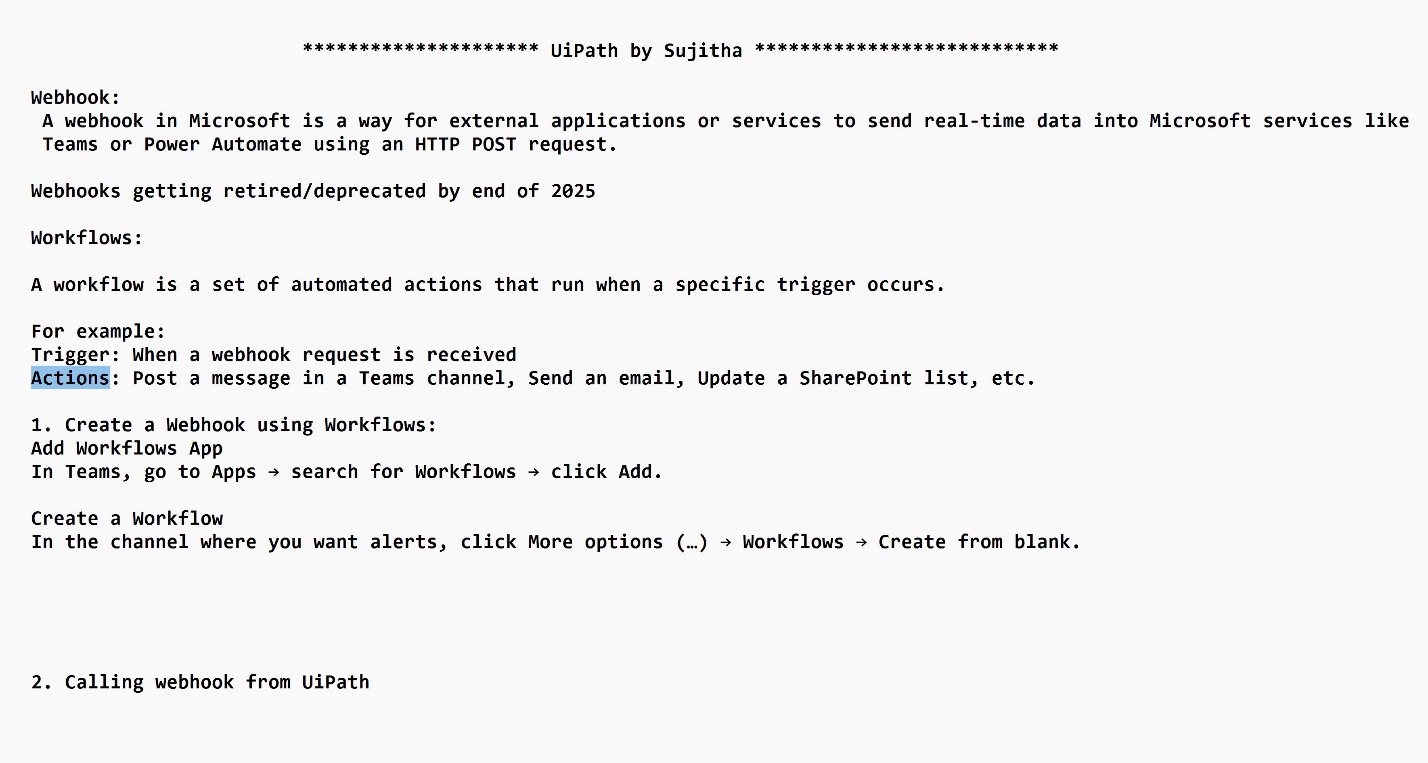
left_click(448, 731)
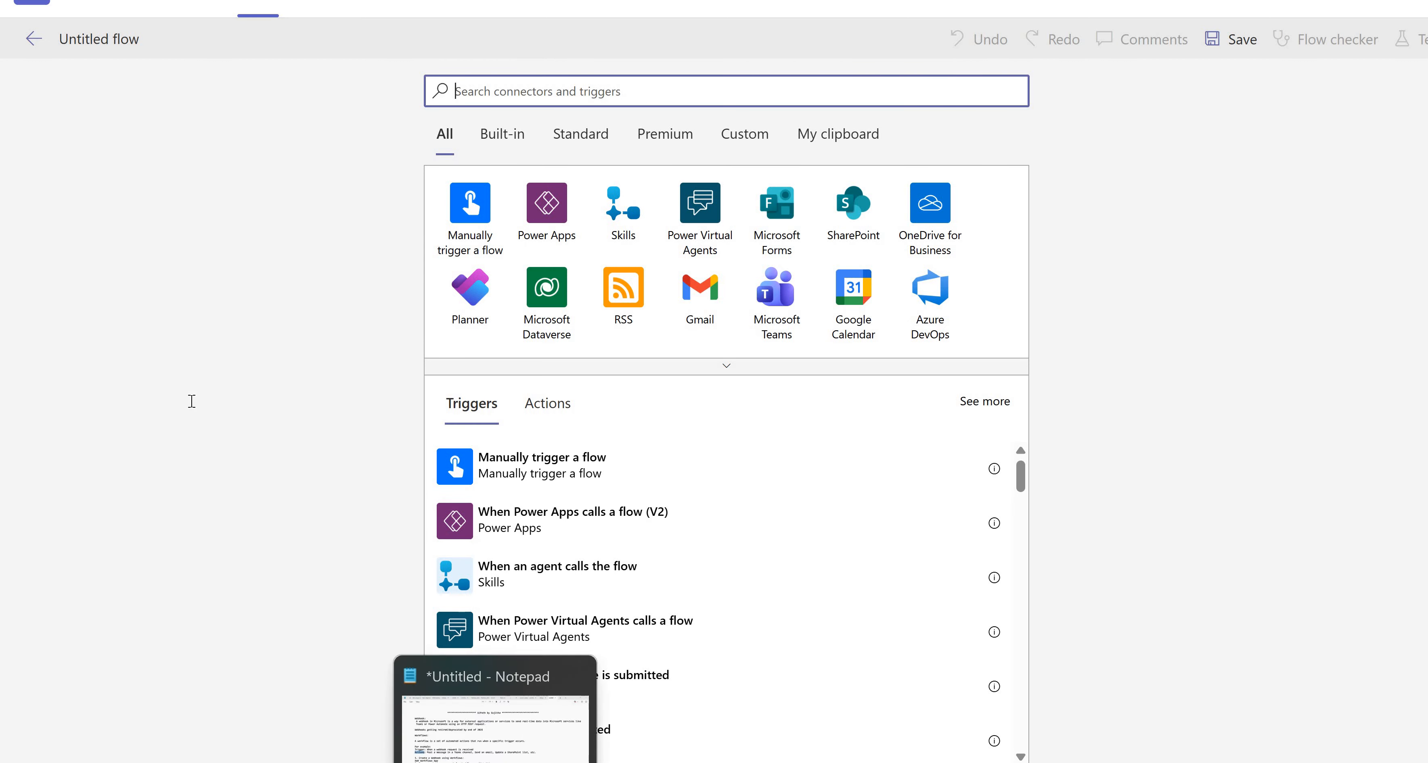
left_click(493, 720)
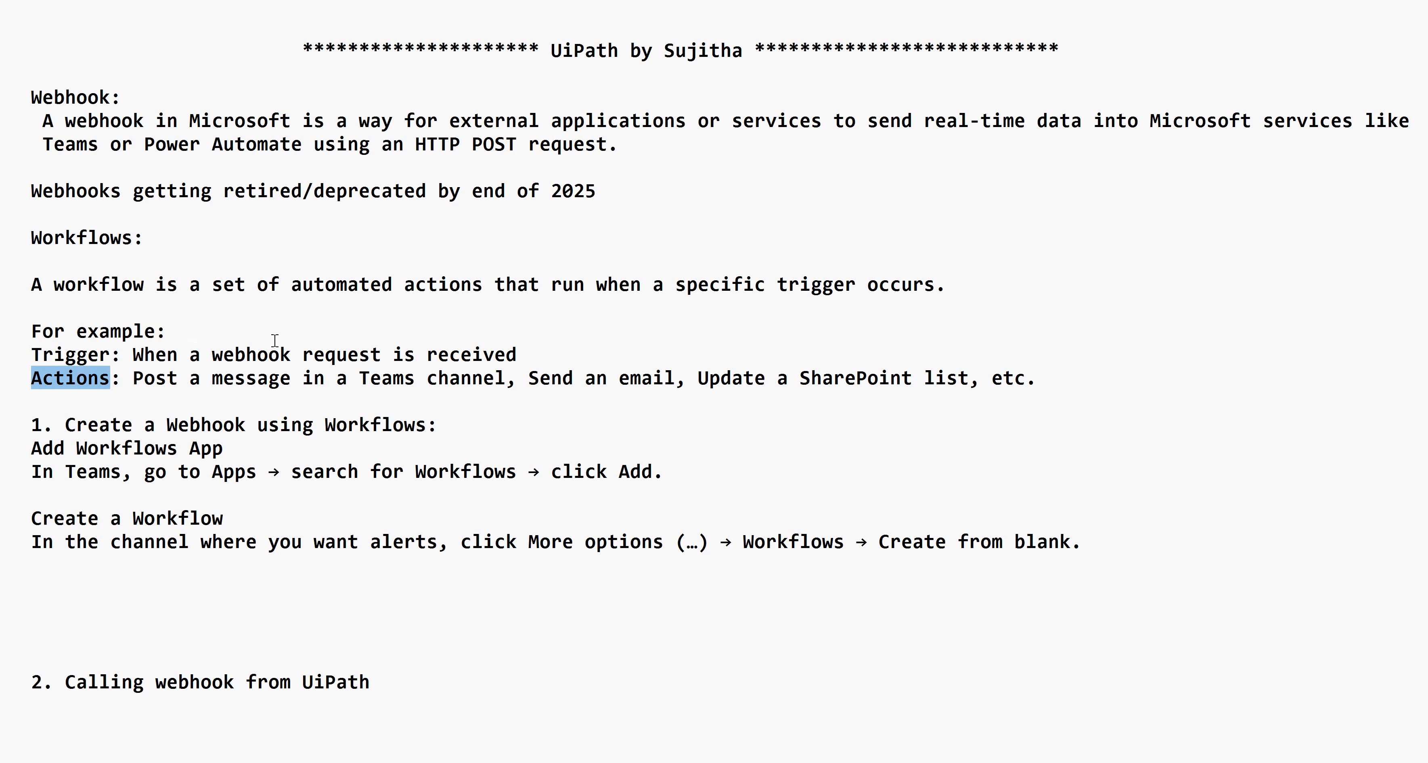
Search Teams triggers using "When a webhook request is received" copied from the notes, add "When a Teams webhook request is received", and allow Anyone to trigger it
left_click_drag(133, 355, 516, 352)
key("ctrl+c")
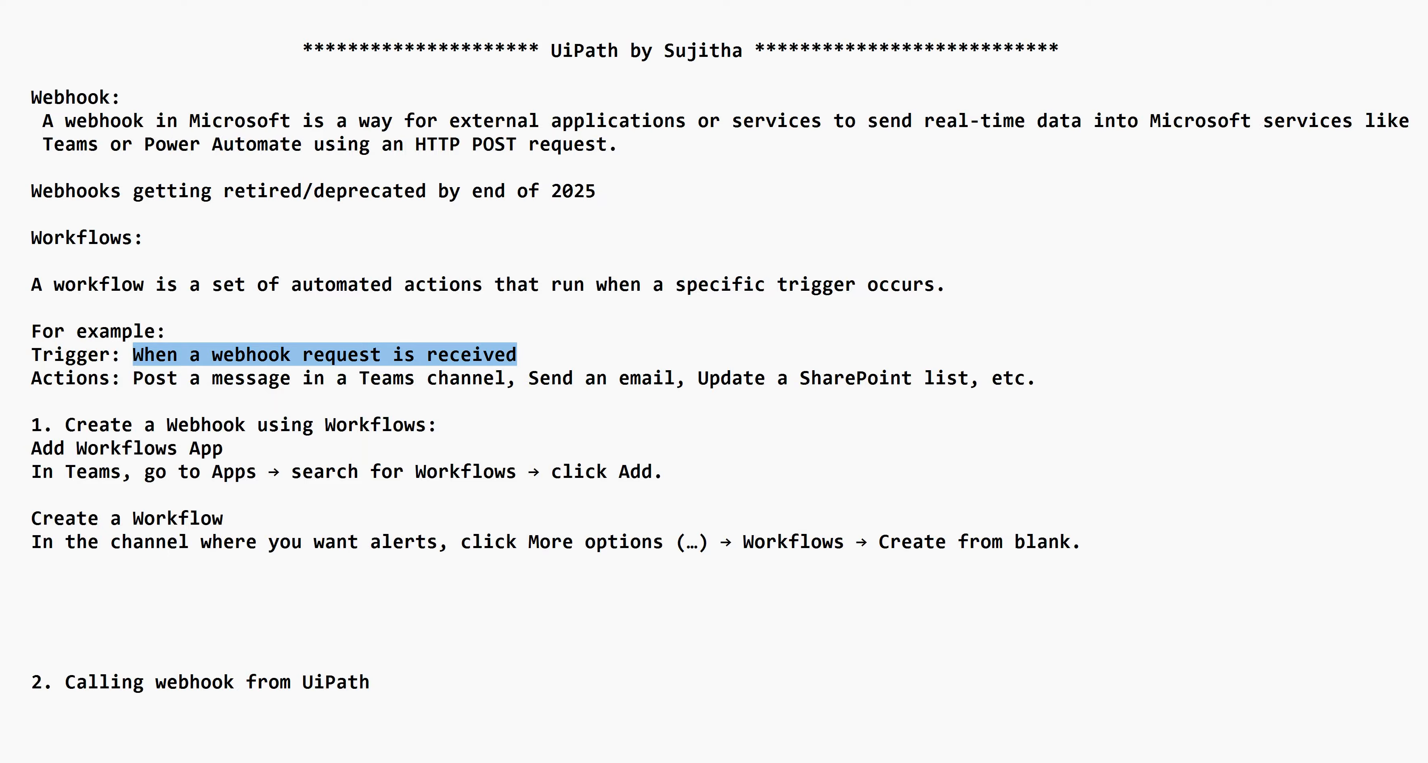
left_click(449, 726)
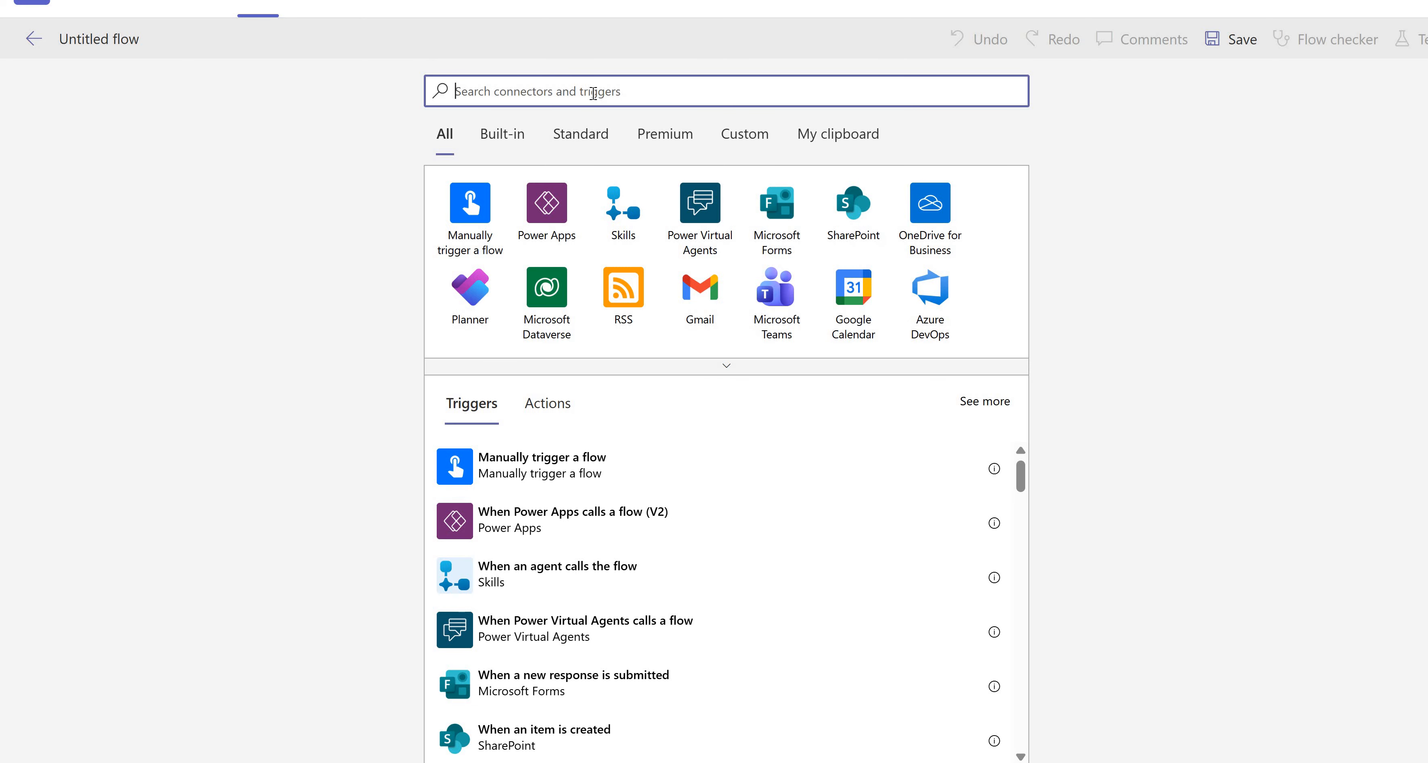
key("ctrl+v")
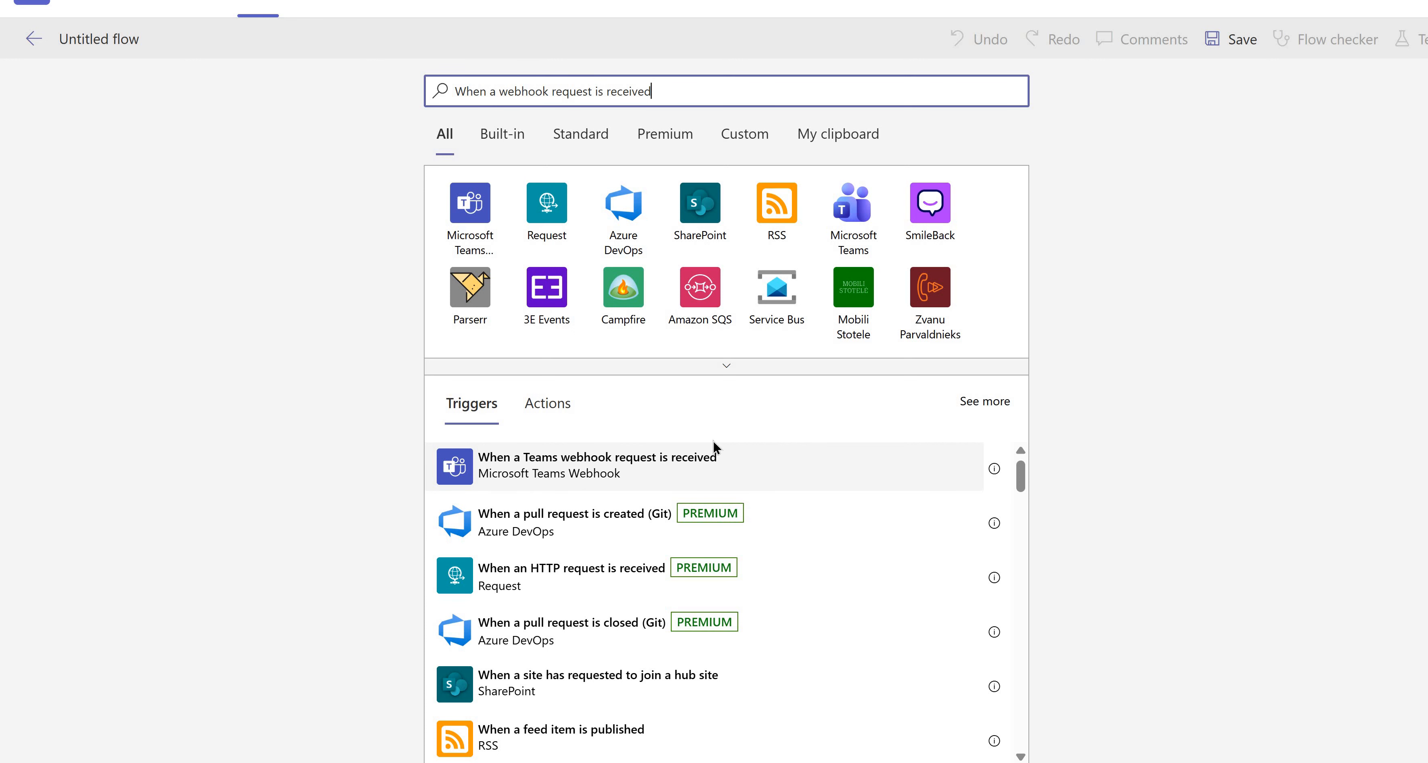
left_click(738, 463)
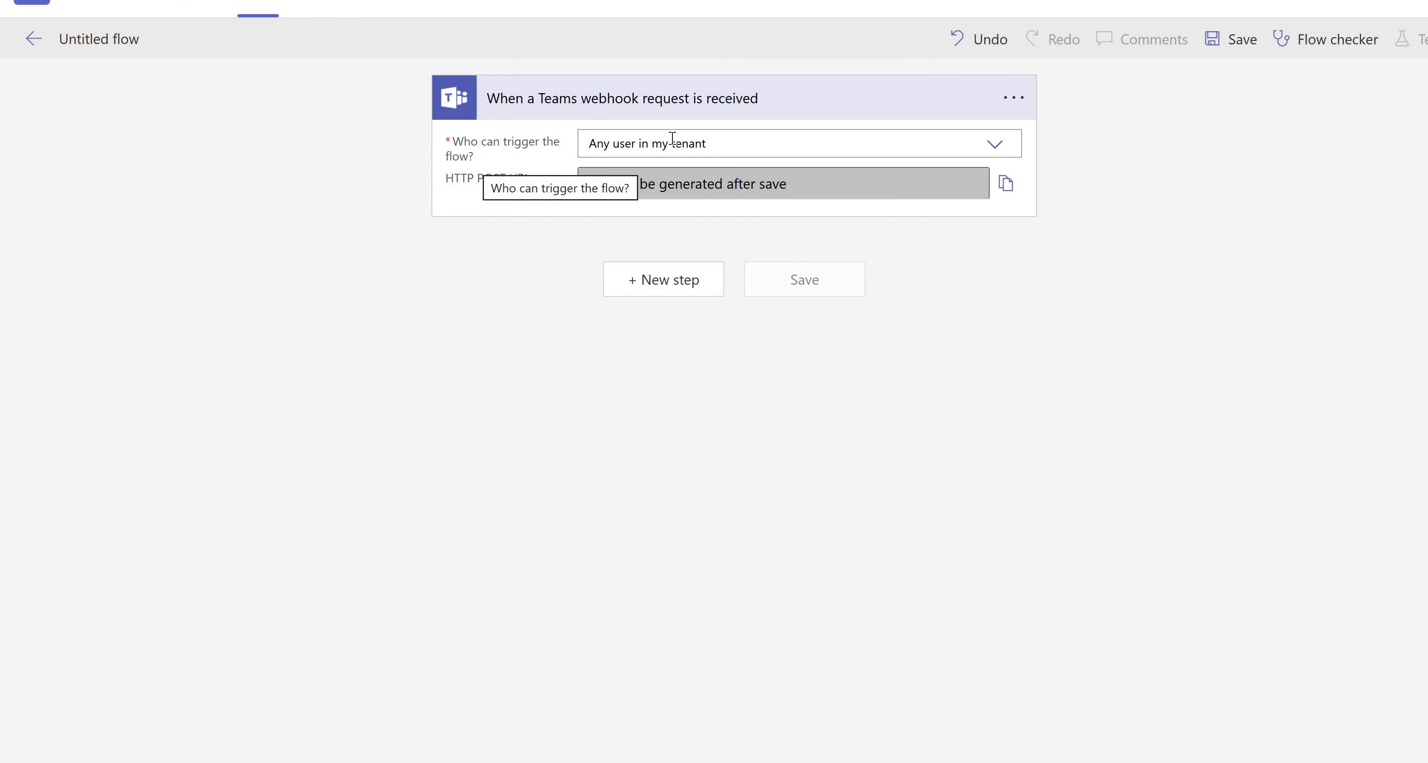
left_click(996, 146)
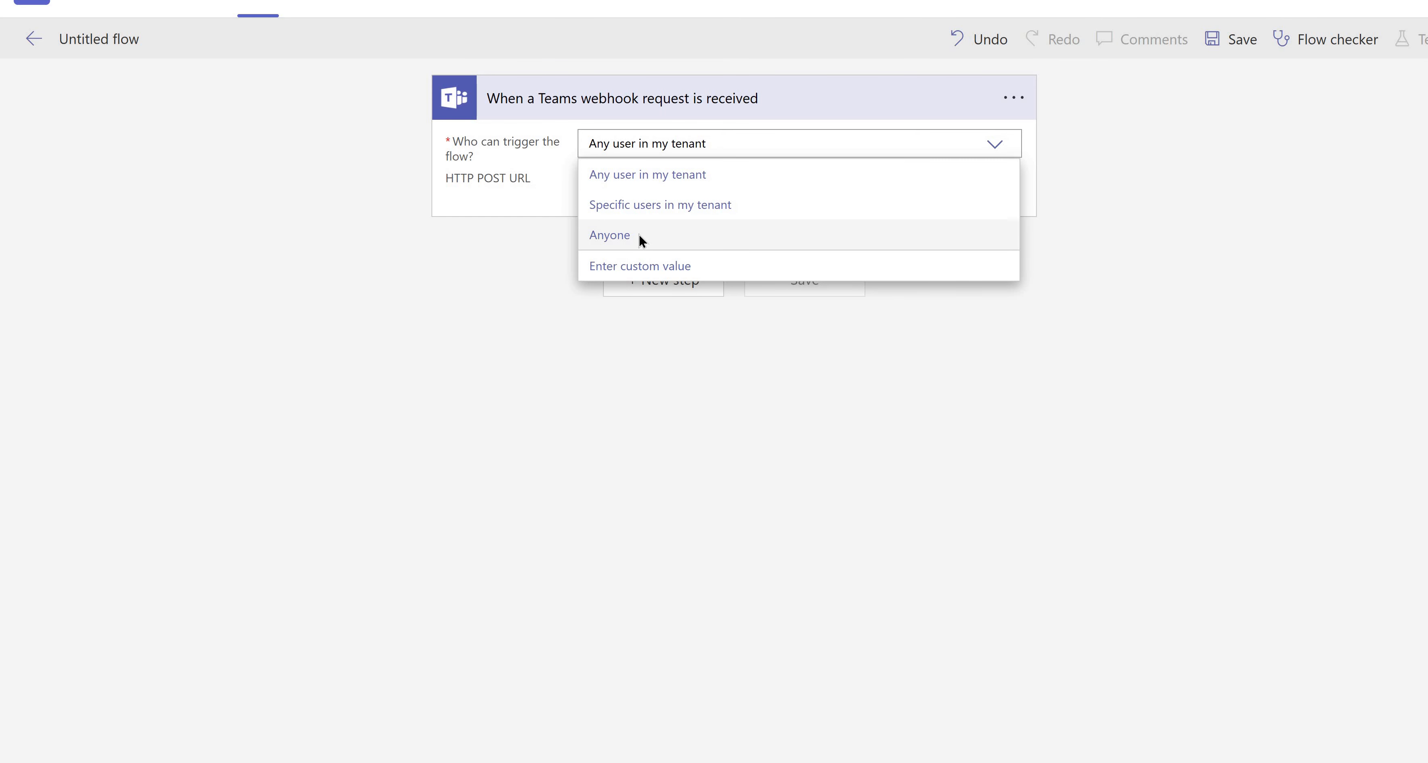
left_click(639, 238)
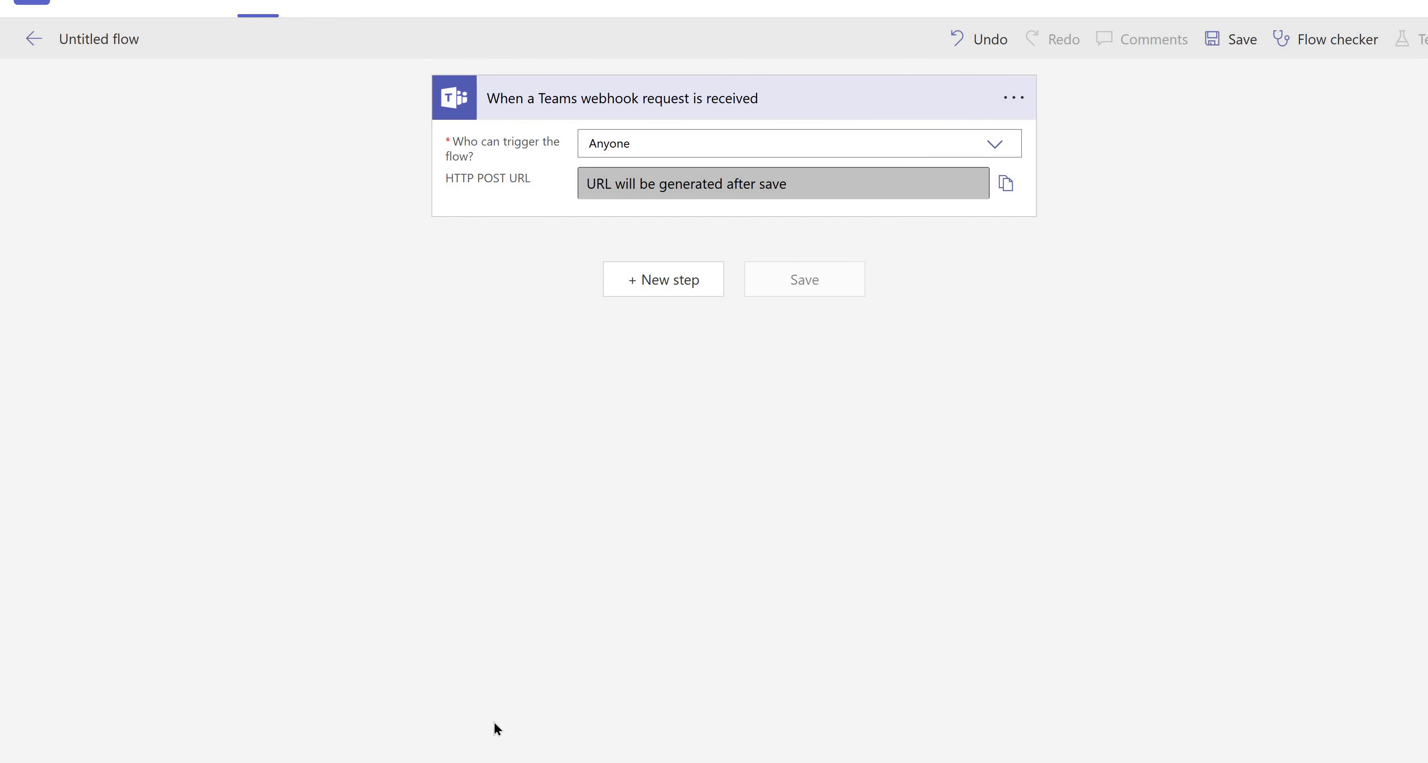
Copy the action text "Post a message in a Teams channel" from the Notepad notes and return to the flow in Teams
key("alt+Tab")
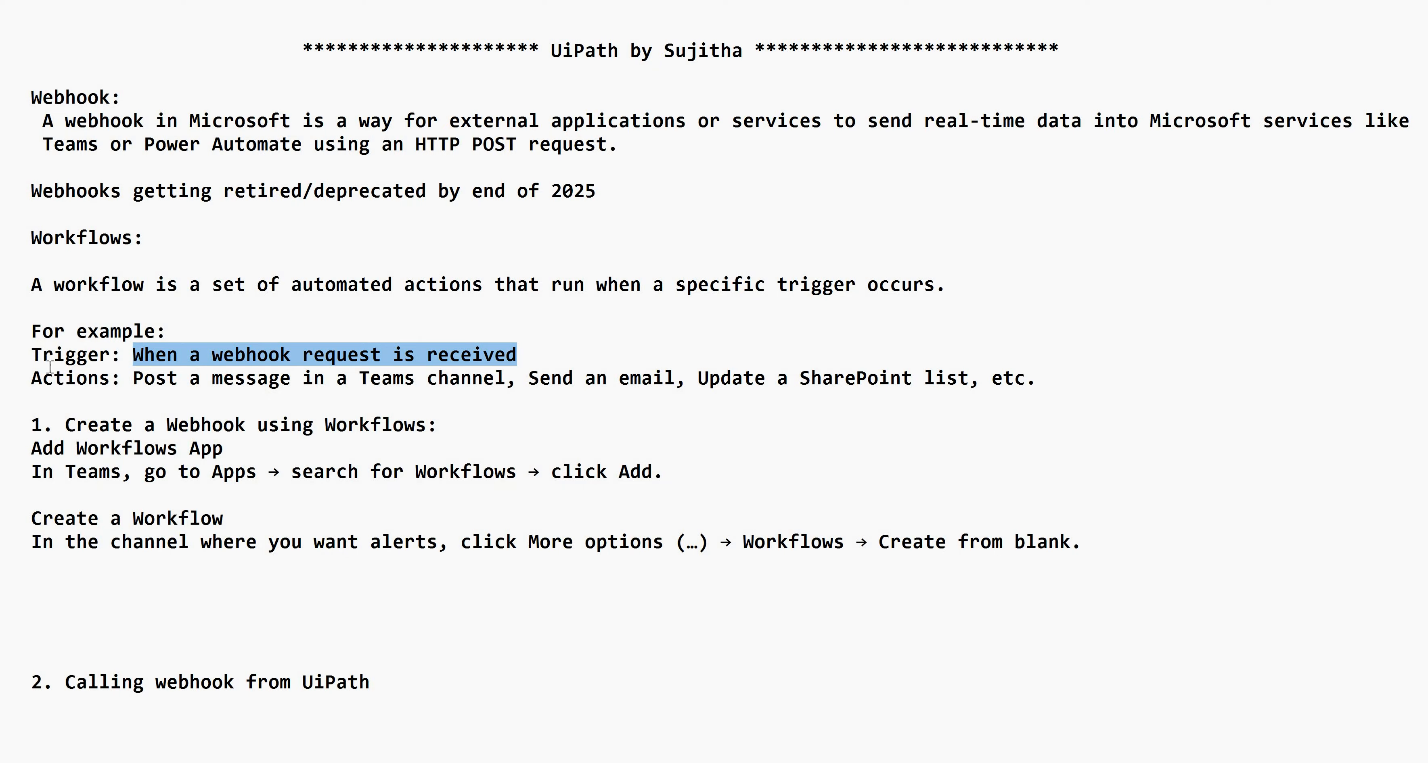
double_click(65, 382)
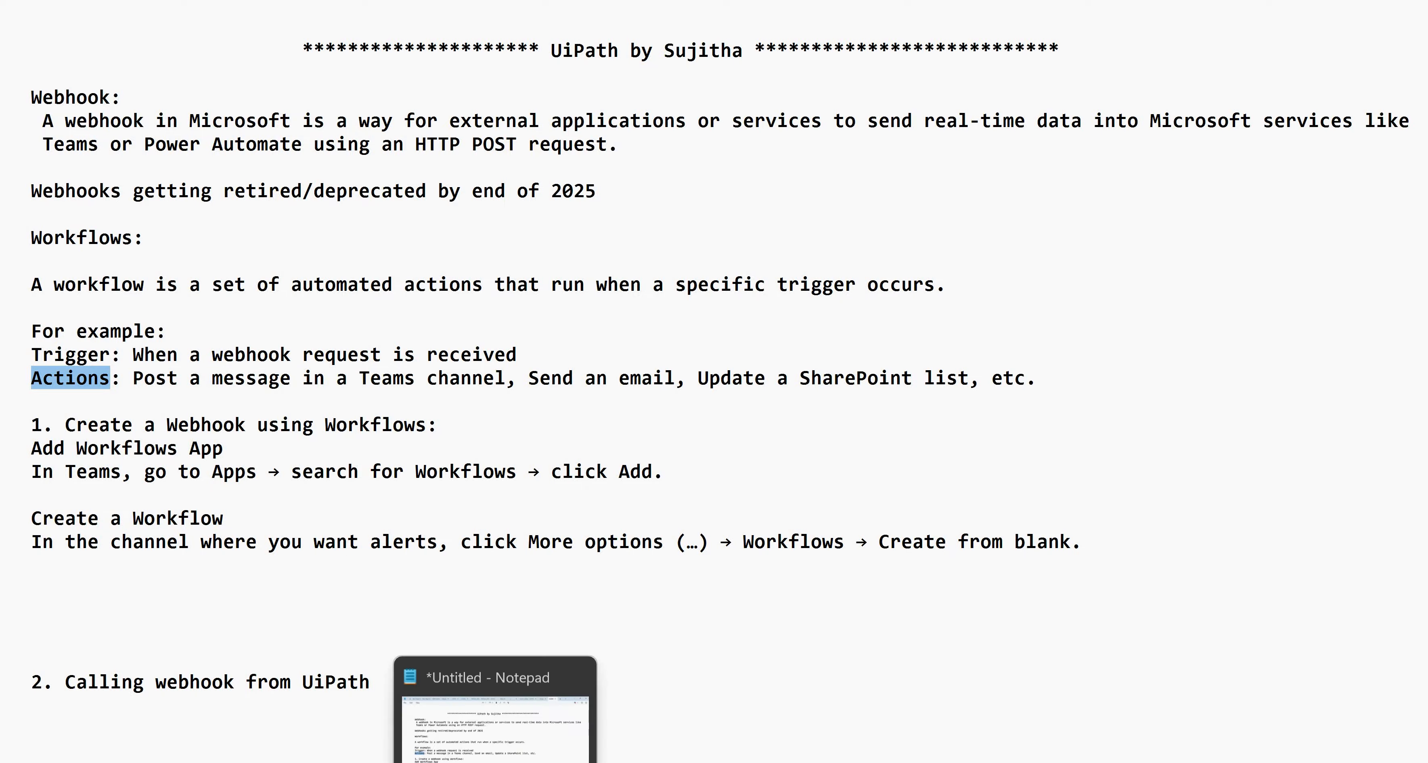
key("alt+Tab")
key("alt+Tab")
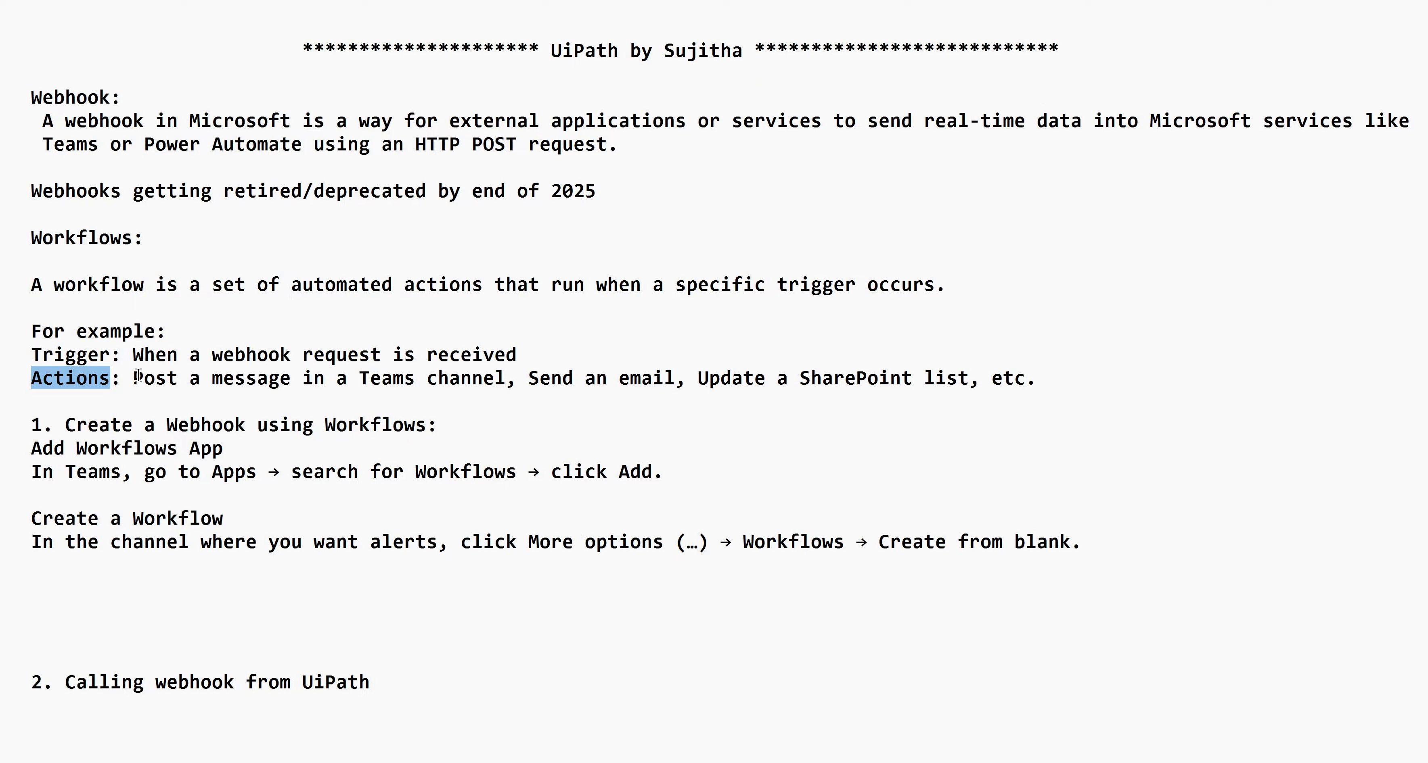
left_click(134, 379)
left_click_drag(133, 379, 506, 379)
key("ctrl+c")
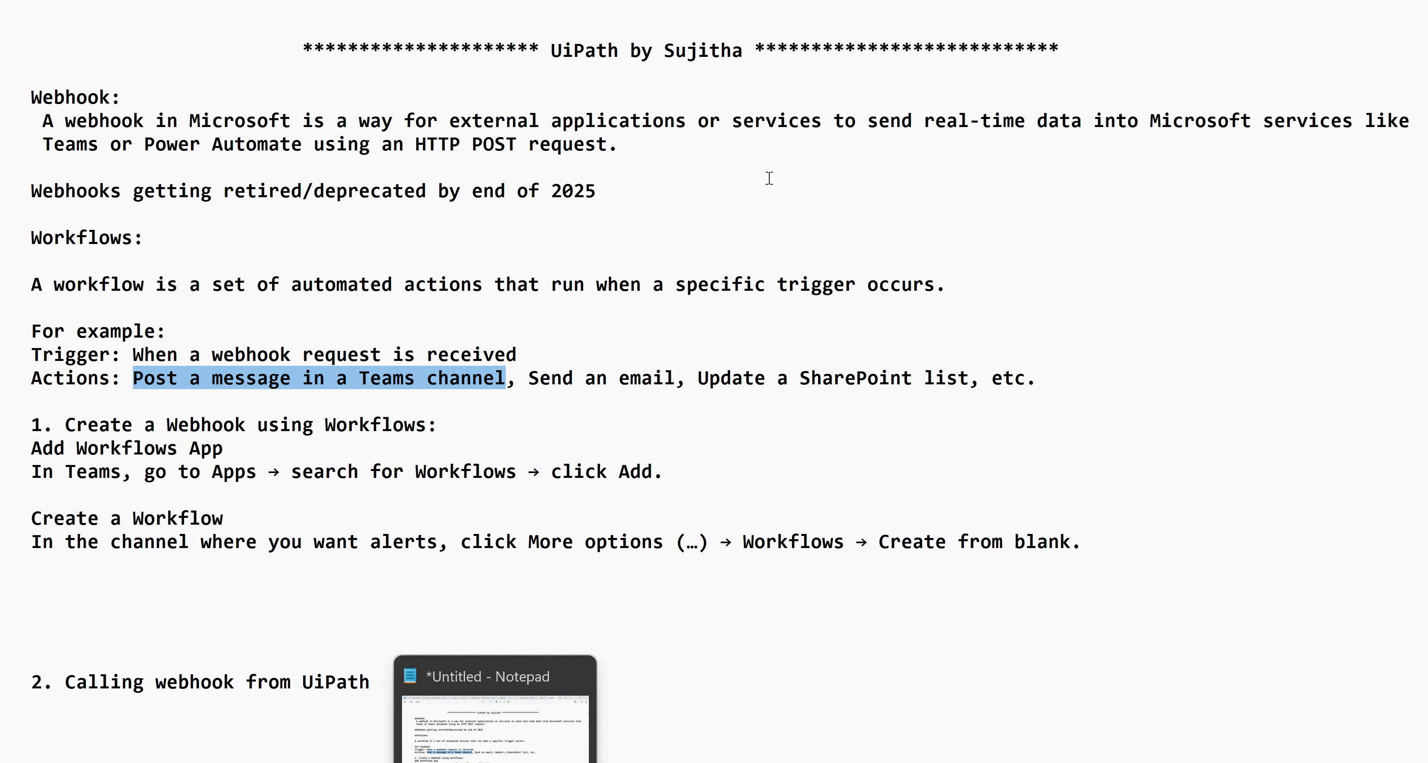
key("alt+Tab")
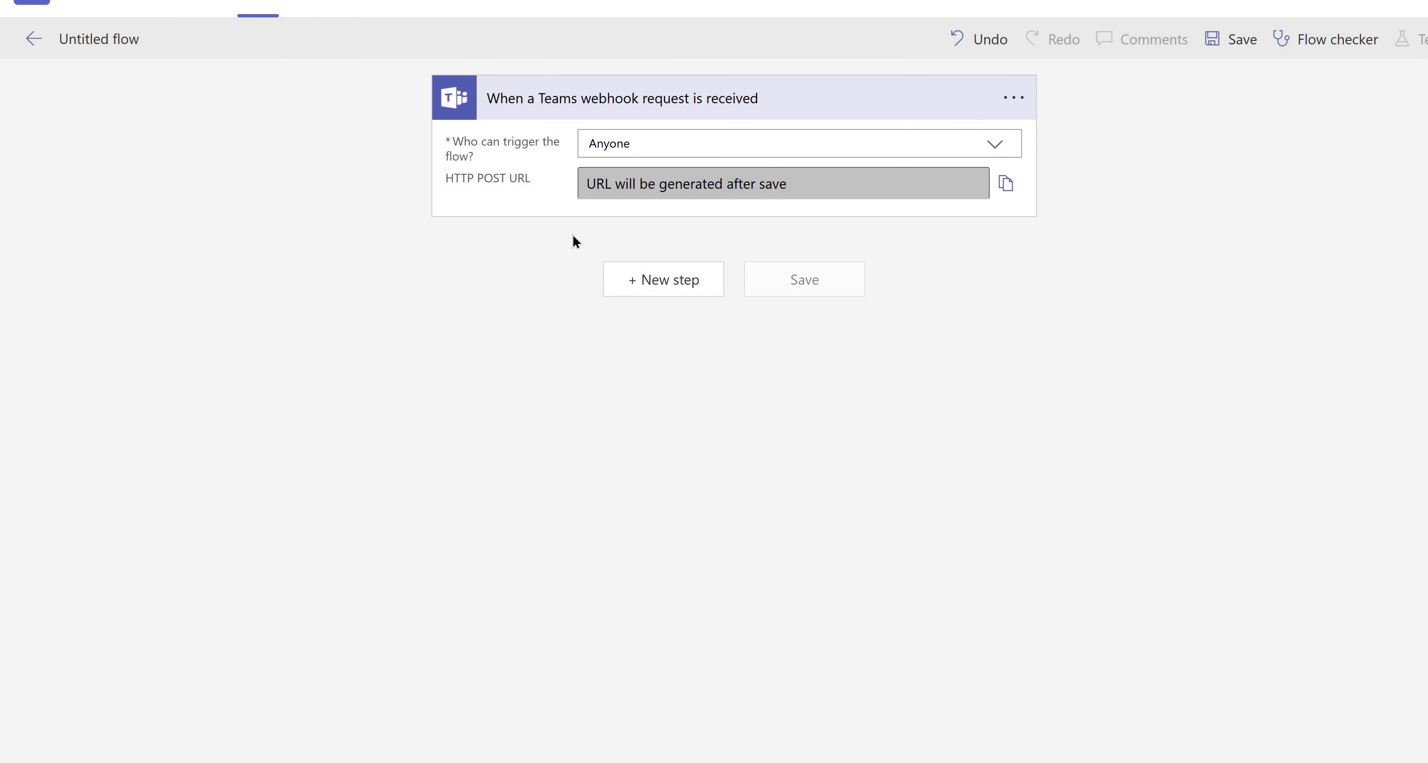
Add a new step to the flow by searching "Post a message in a Teams channel" and choosing "Post message in a chat or channel"
left_click(666, 279)
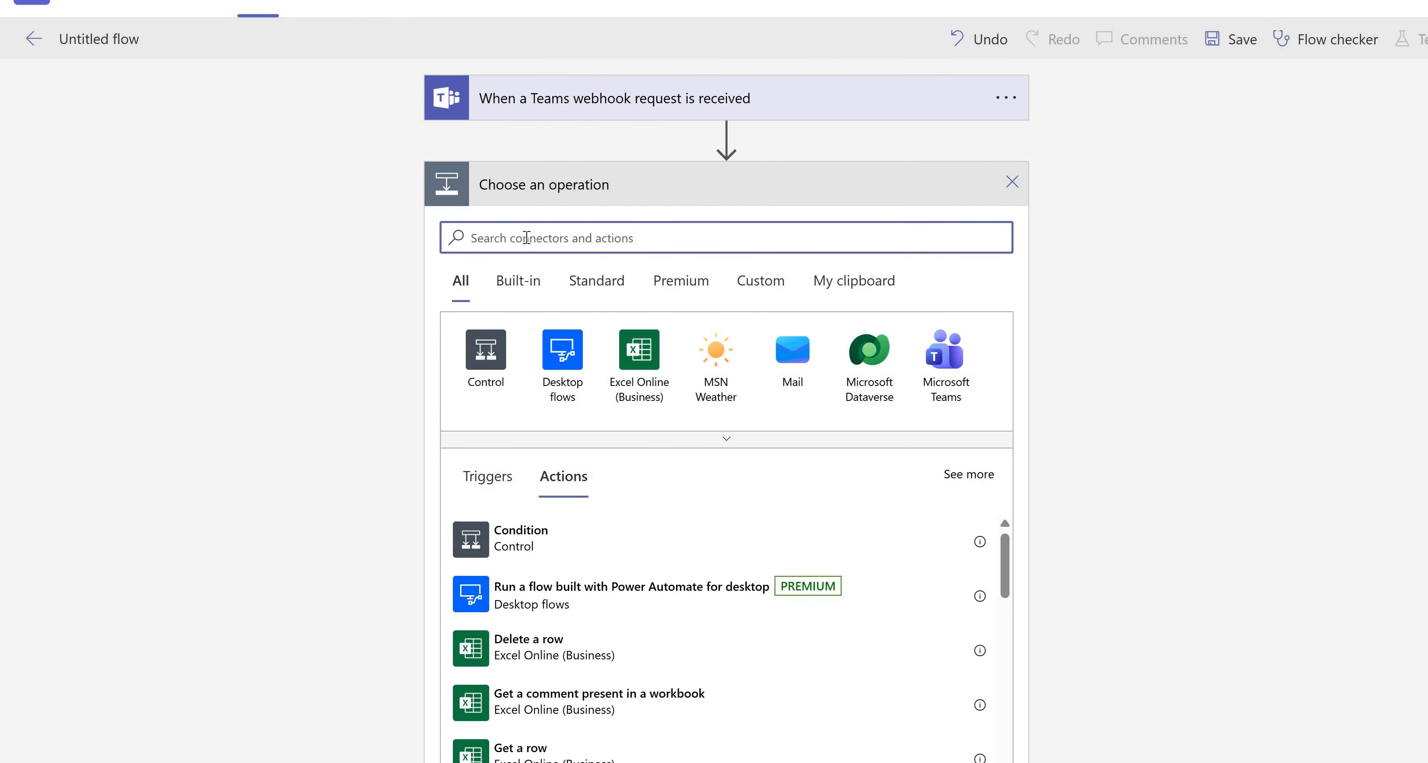
key("ctrl+v")
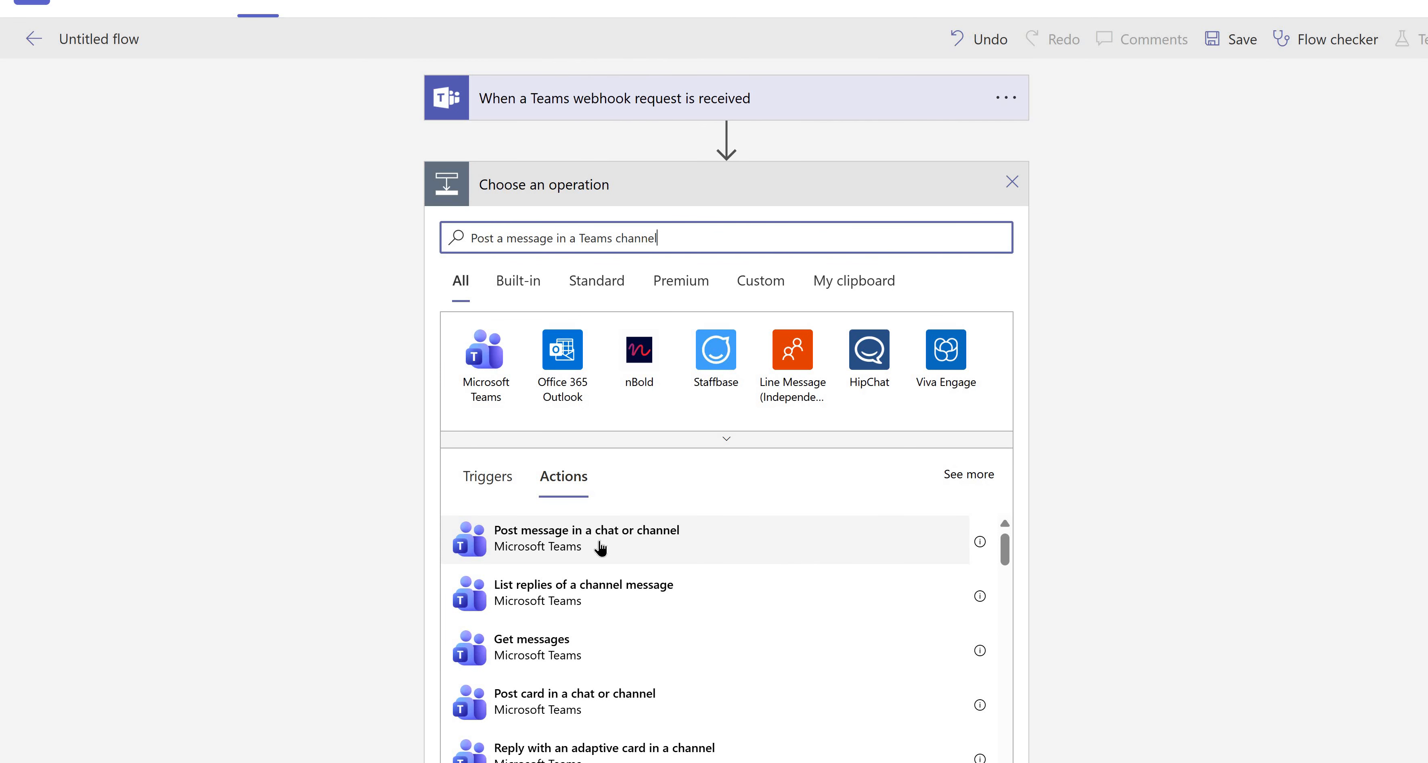
left_click(600, 549)
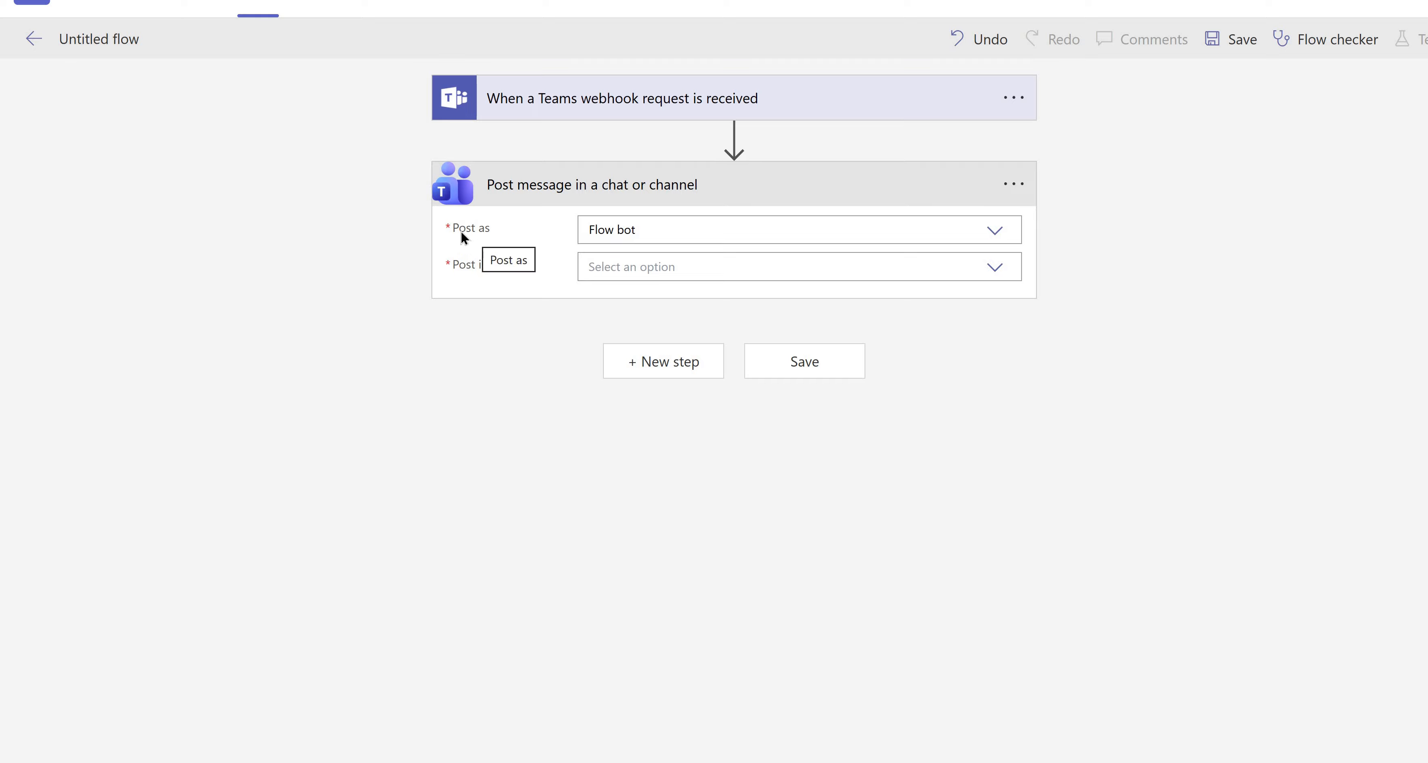
Keep Flow bot as the poster and set the message destination to Channel, with team RPA Team and channel Bot Alerts
left_click(993, 232)
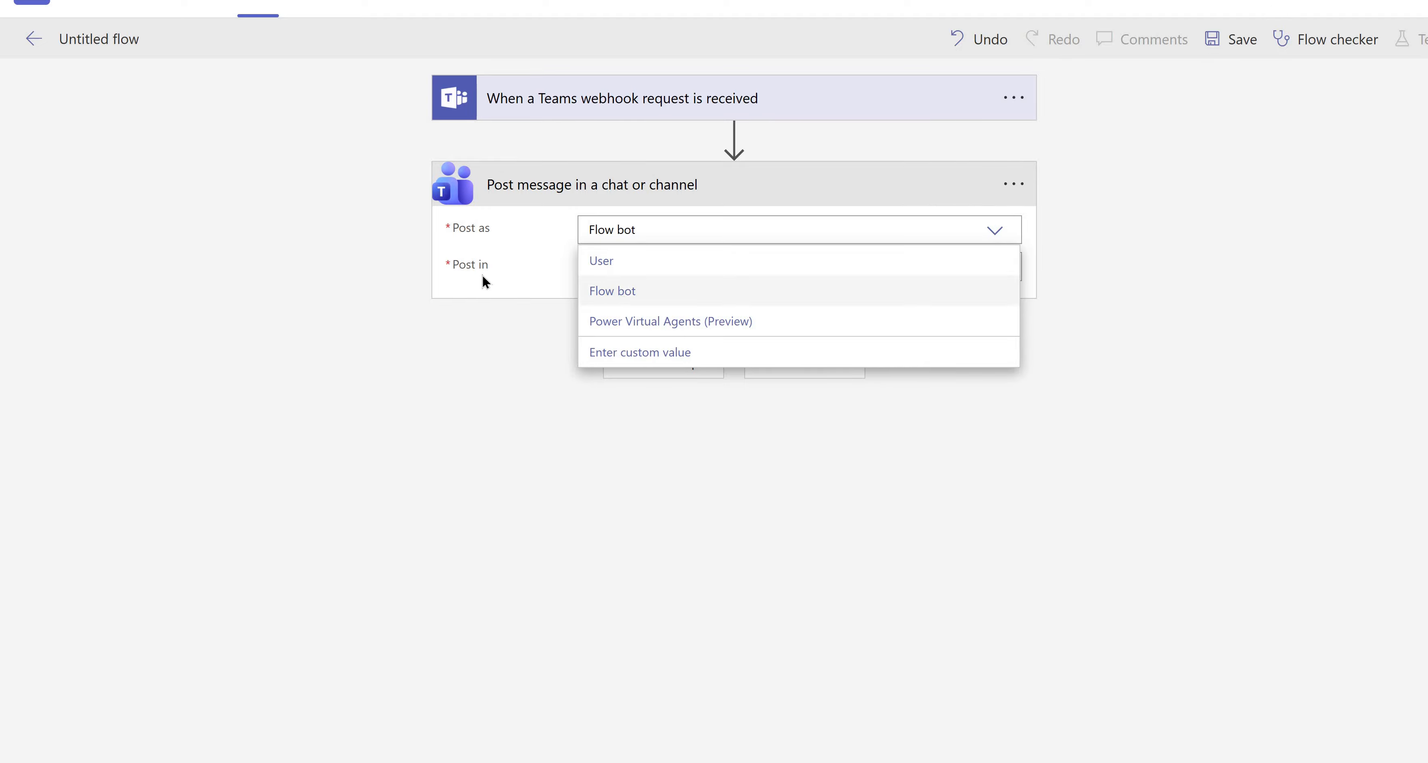
left_click(464, 270)
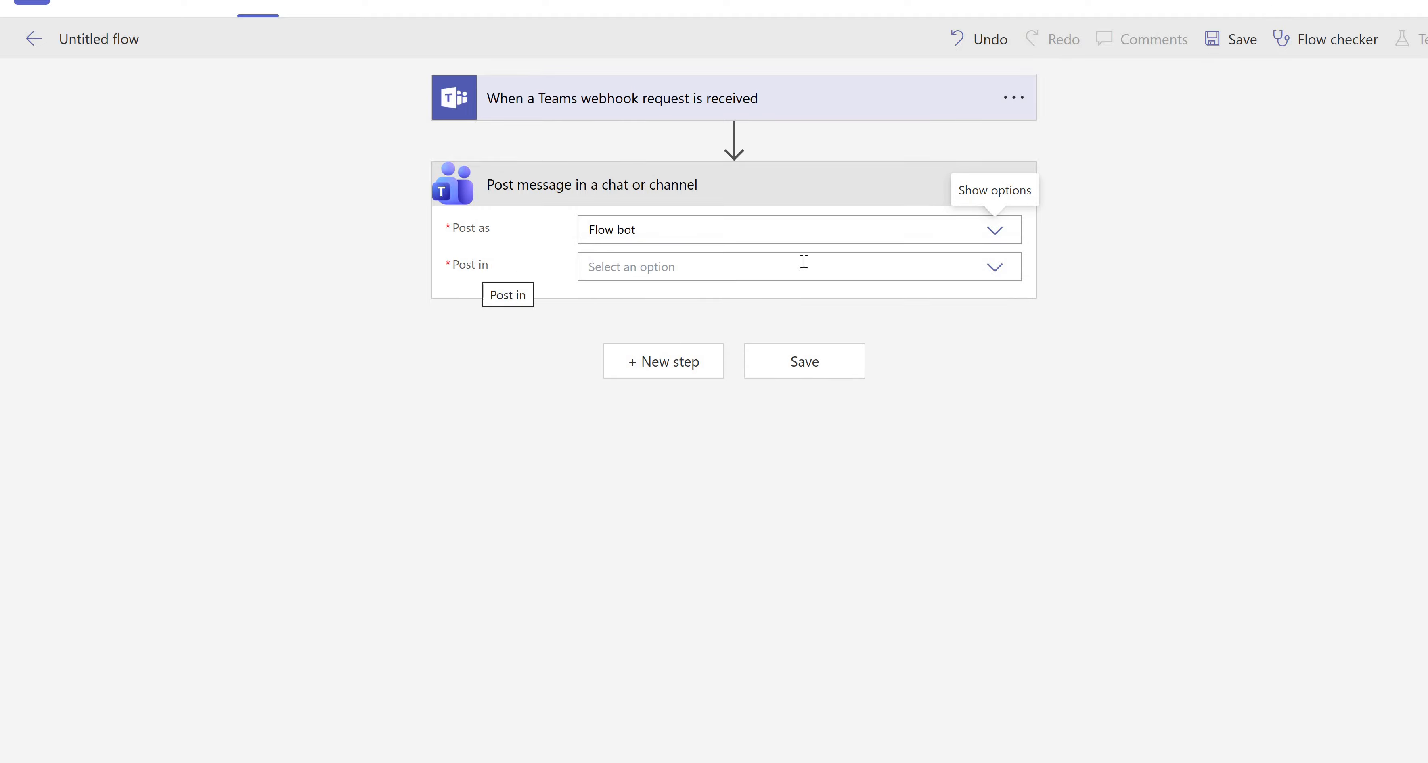
left_click(996, 270)
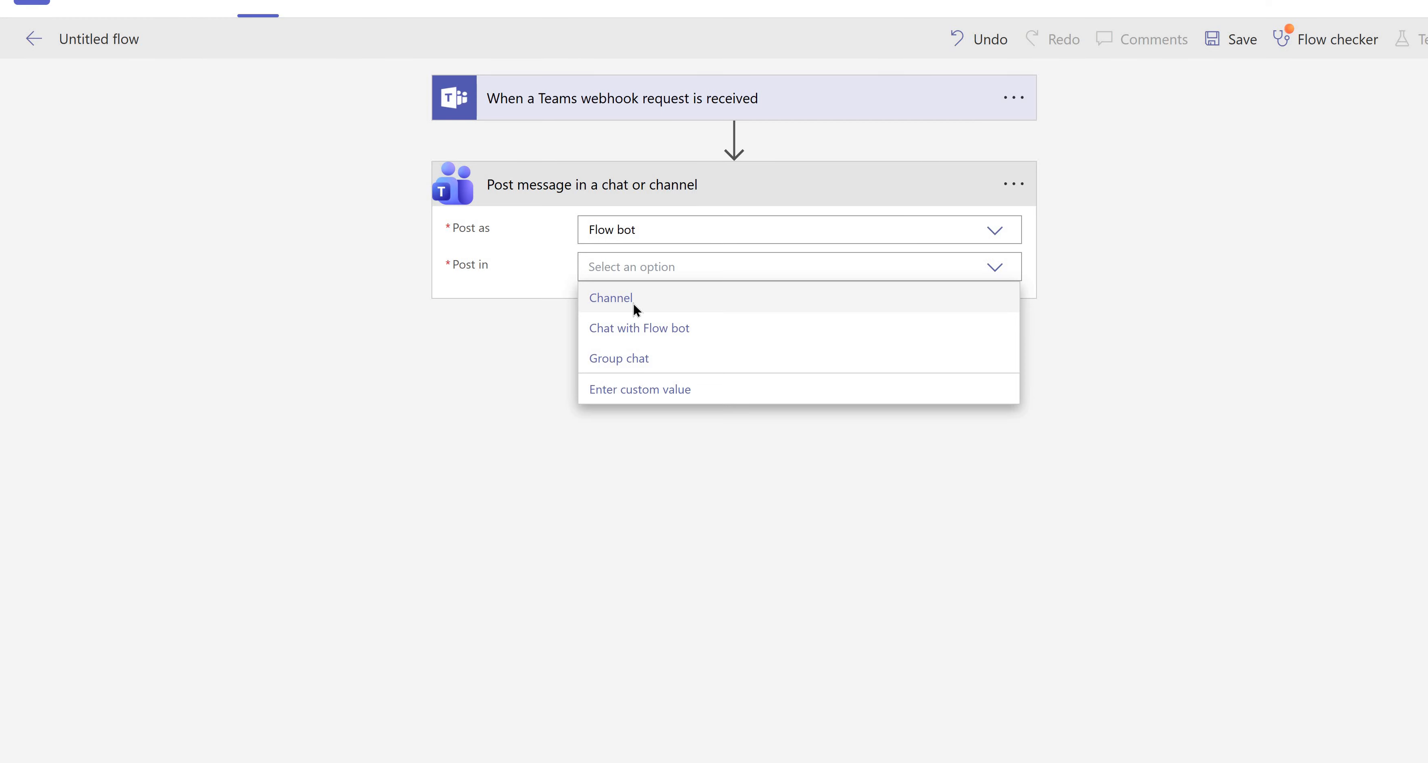
left_click(633, 305)
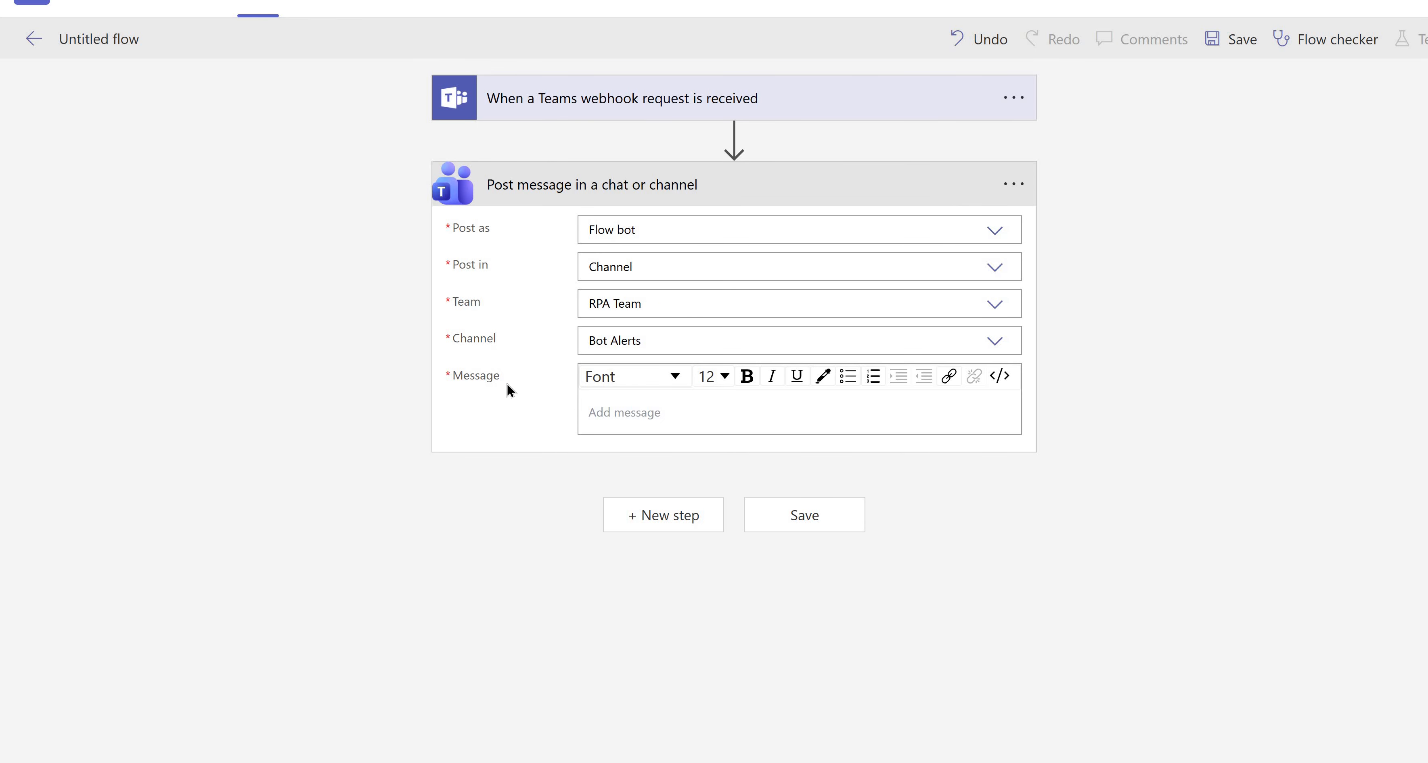
Enter the JSON message { "text": "Bot failed. Need urgent assistance" } in the post action and save the flow
left_click(615, 413)
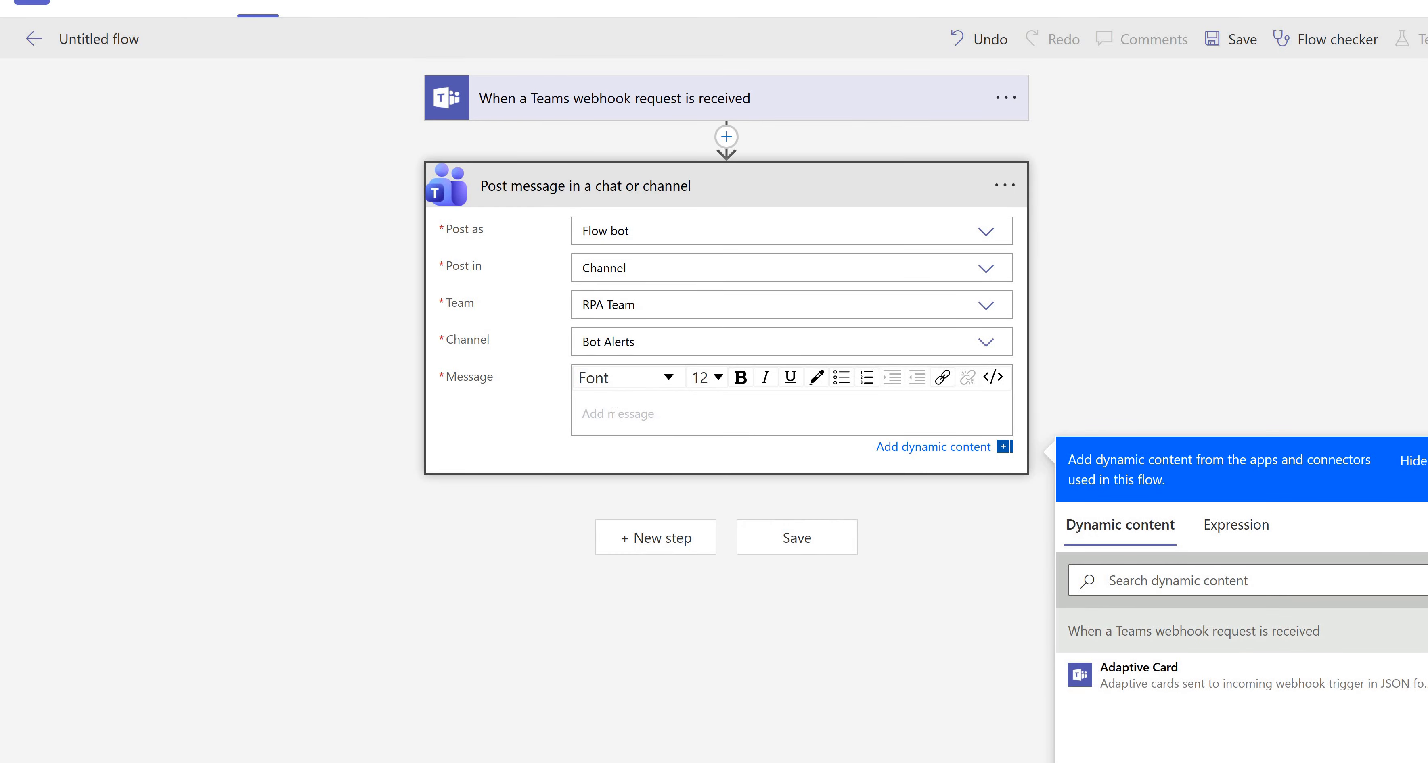
type("{   \"text\": \"Bot failed. Need urgent assistance\" }")
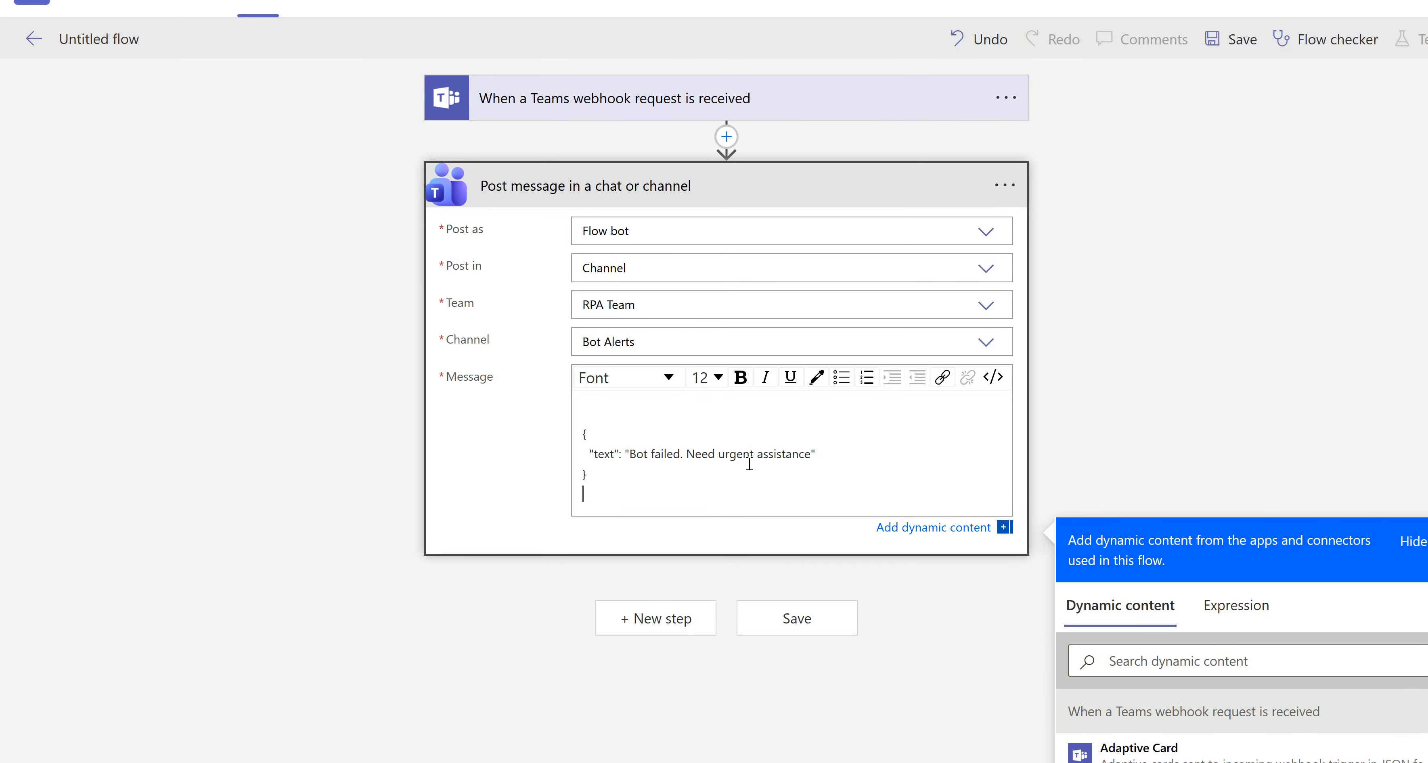
left_click(806, 619)
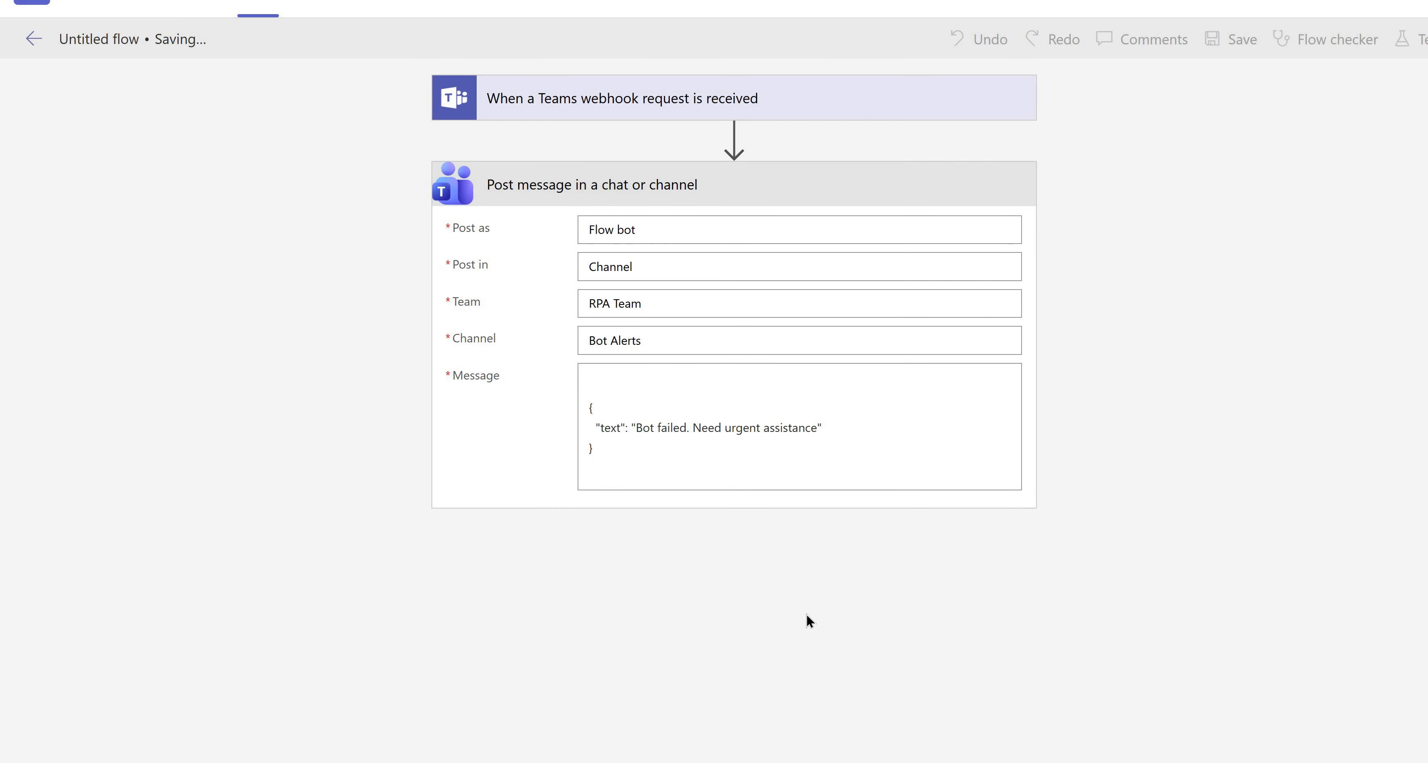
Expand the webhook trigger and copy its generated HTTP POST URL
left_click(813, 111)
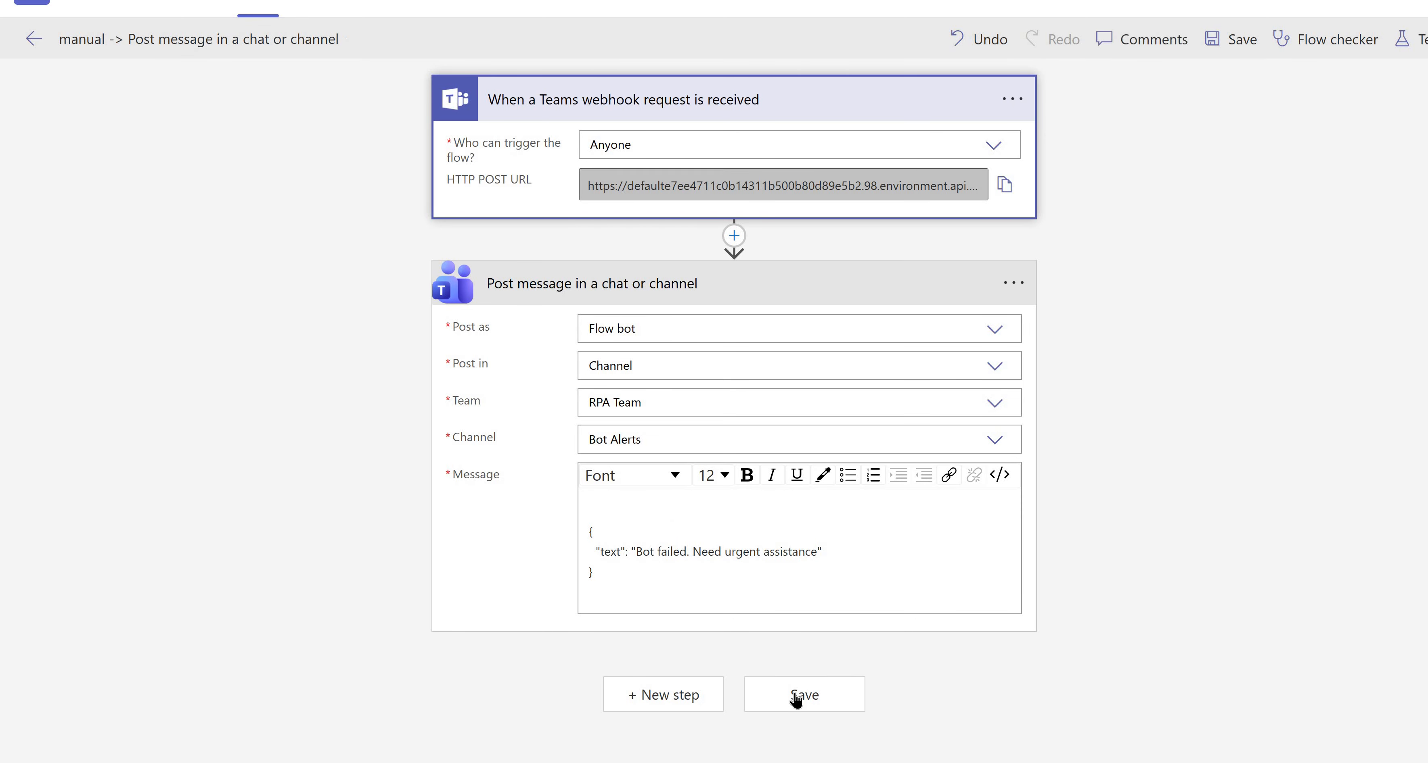
left_click(1003, 191)
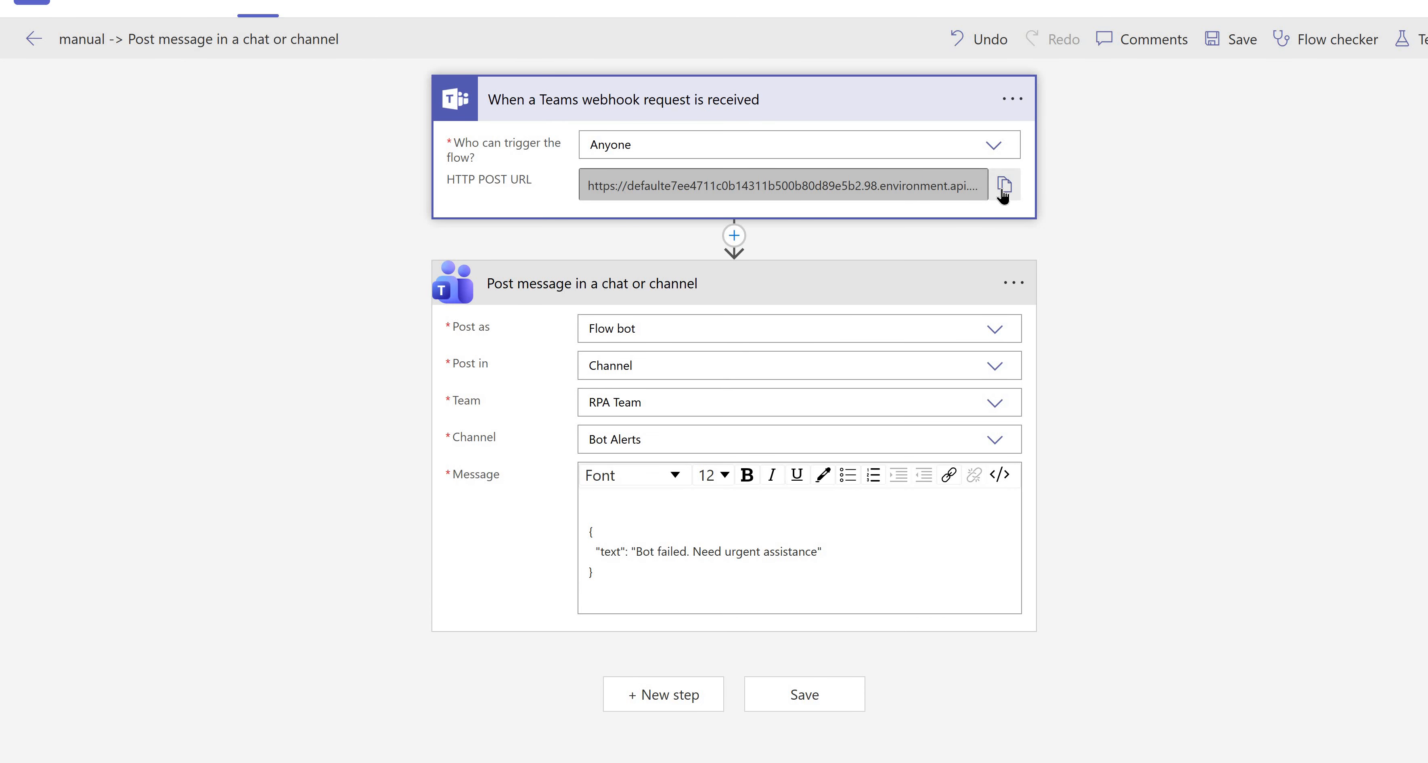
left_click(1003, 191)
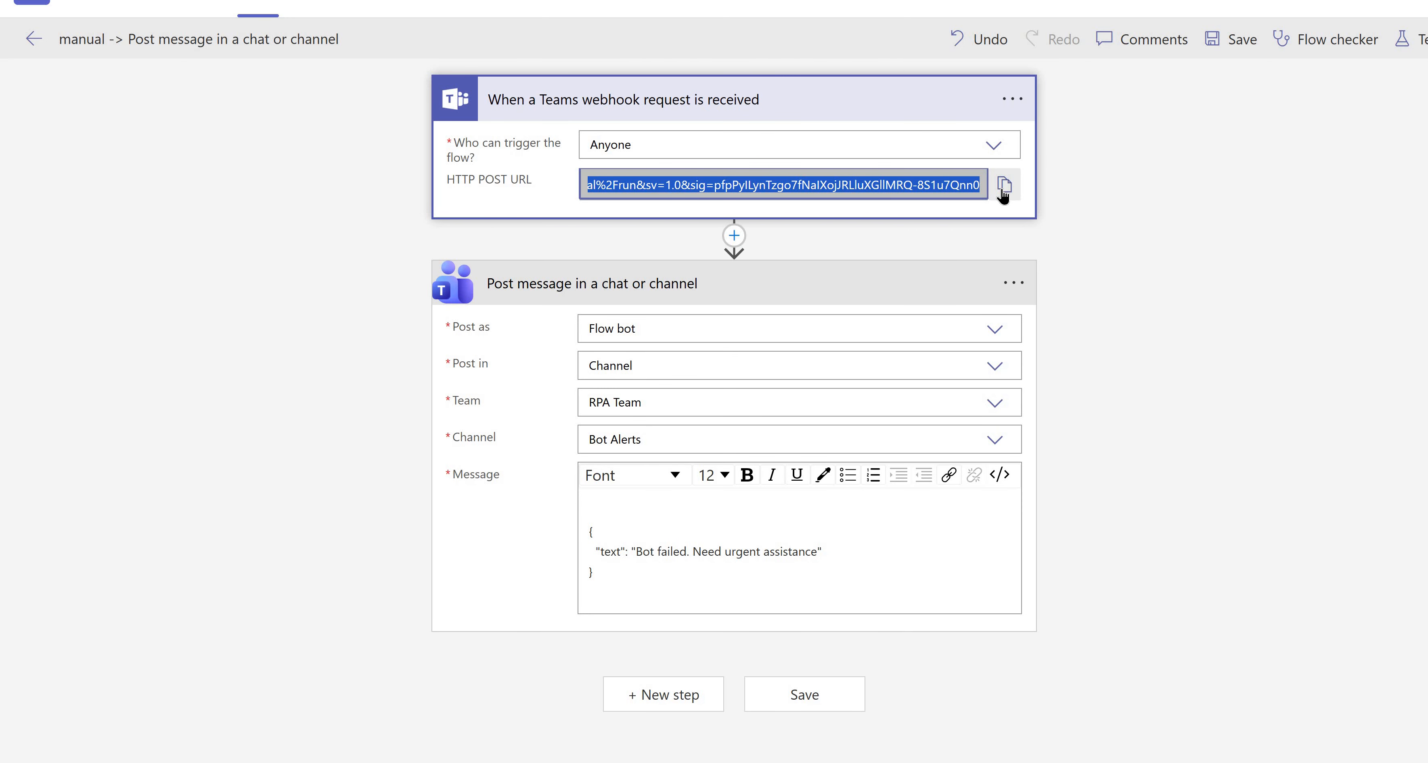
left_click(1004, 191)
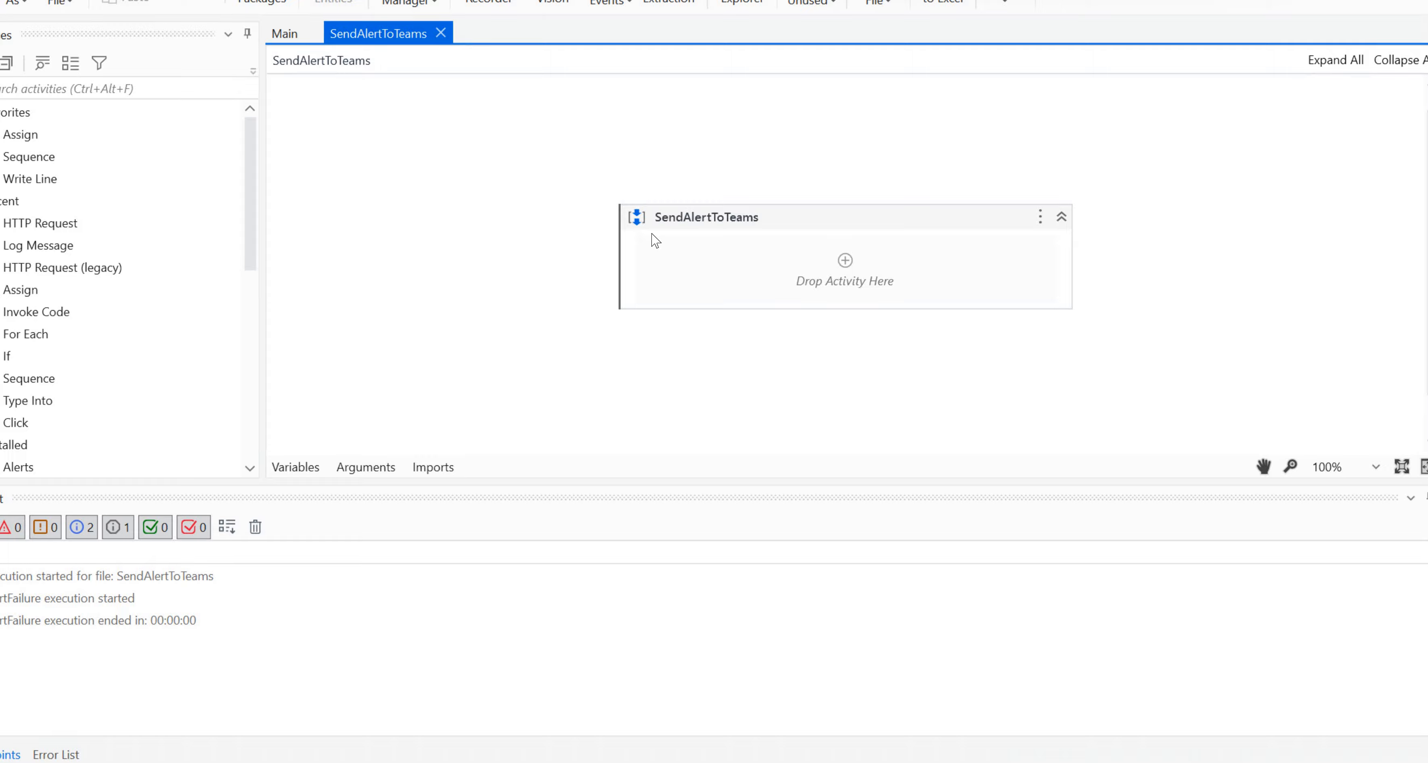
Add a Log Message activity to SendAlertToTeams with message "Failure Alert to Teams" and log level Error, and save the workflow
left_click(845, 260)
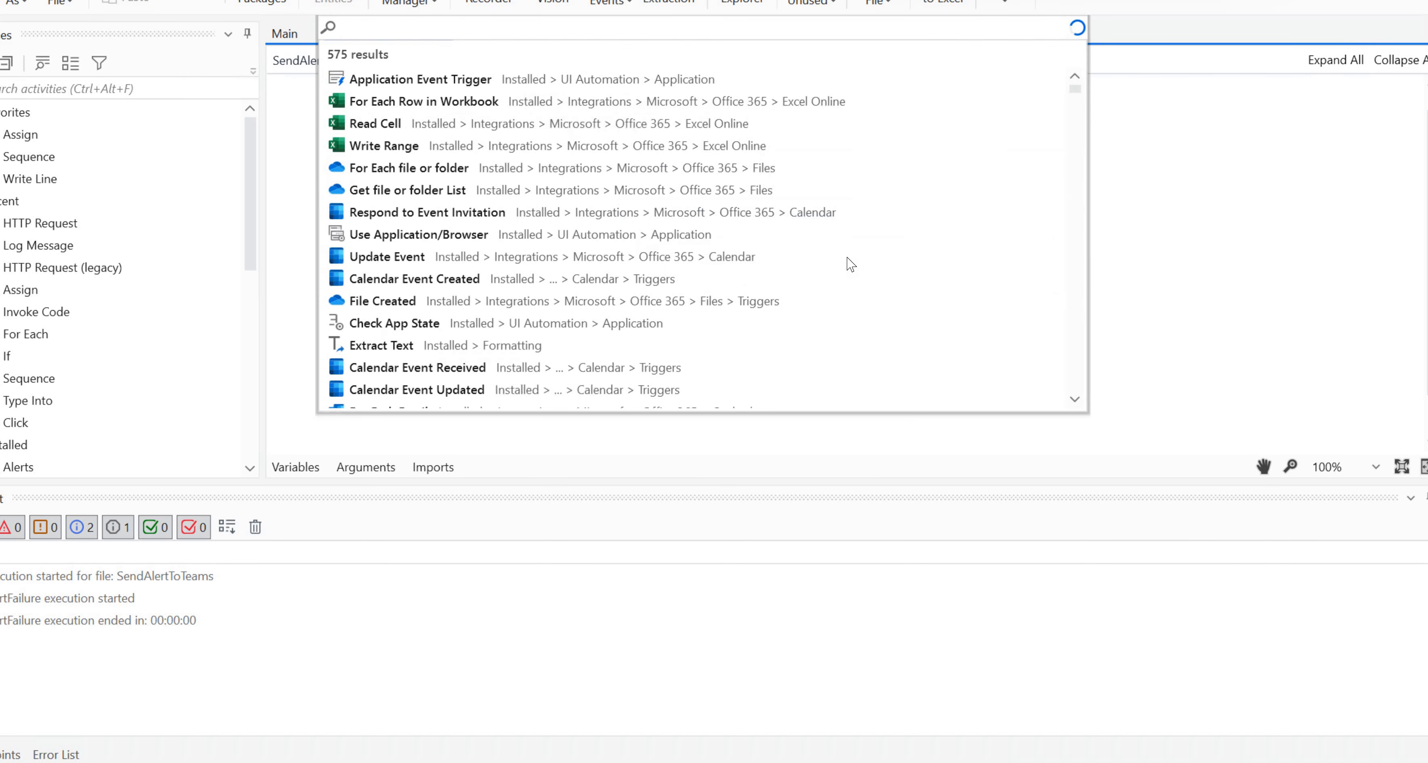
type("log")
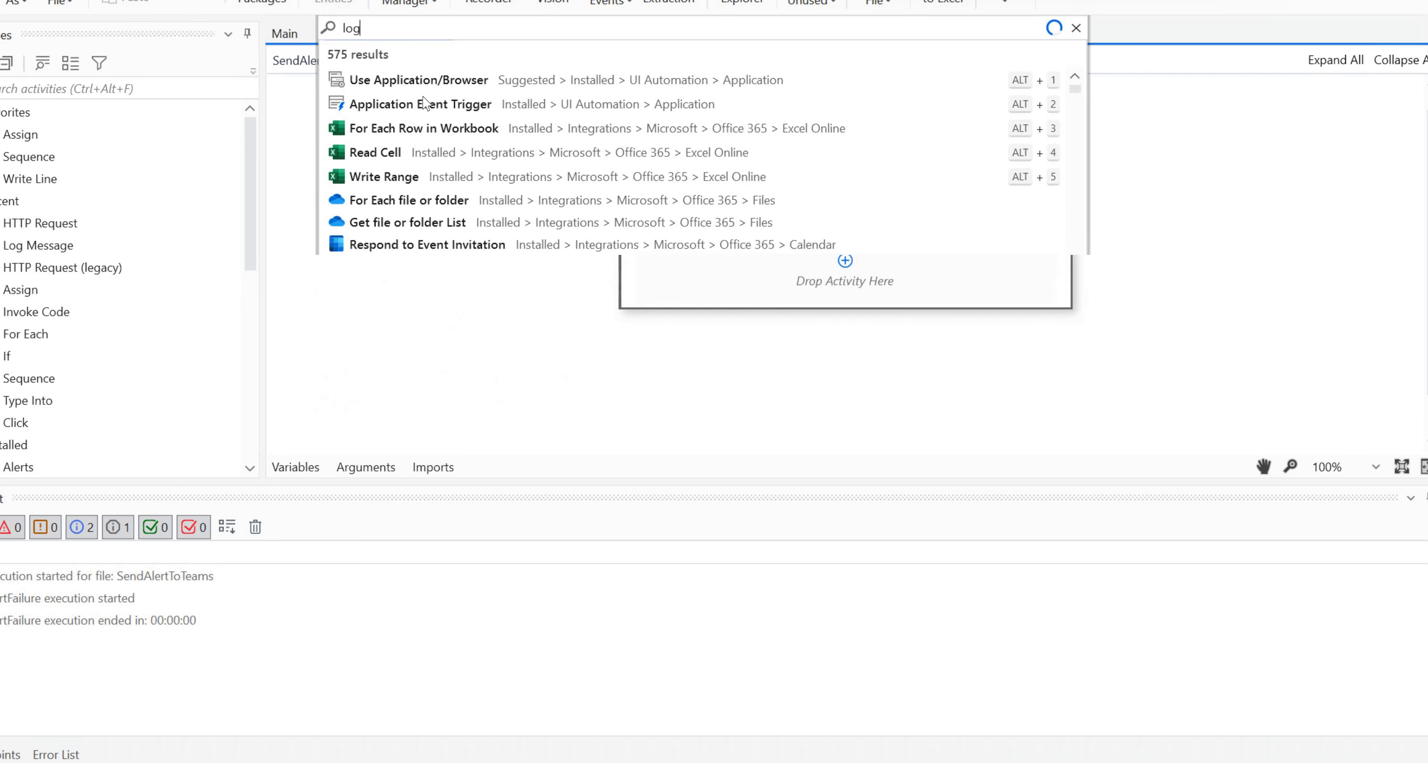
left_click(435, 81)
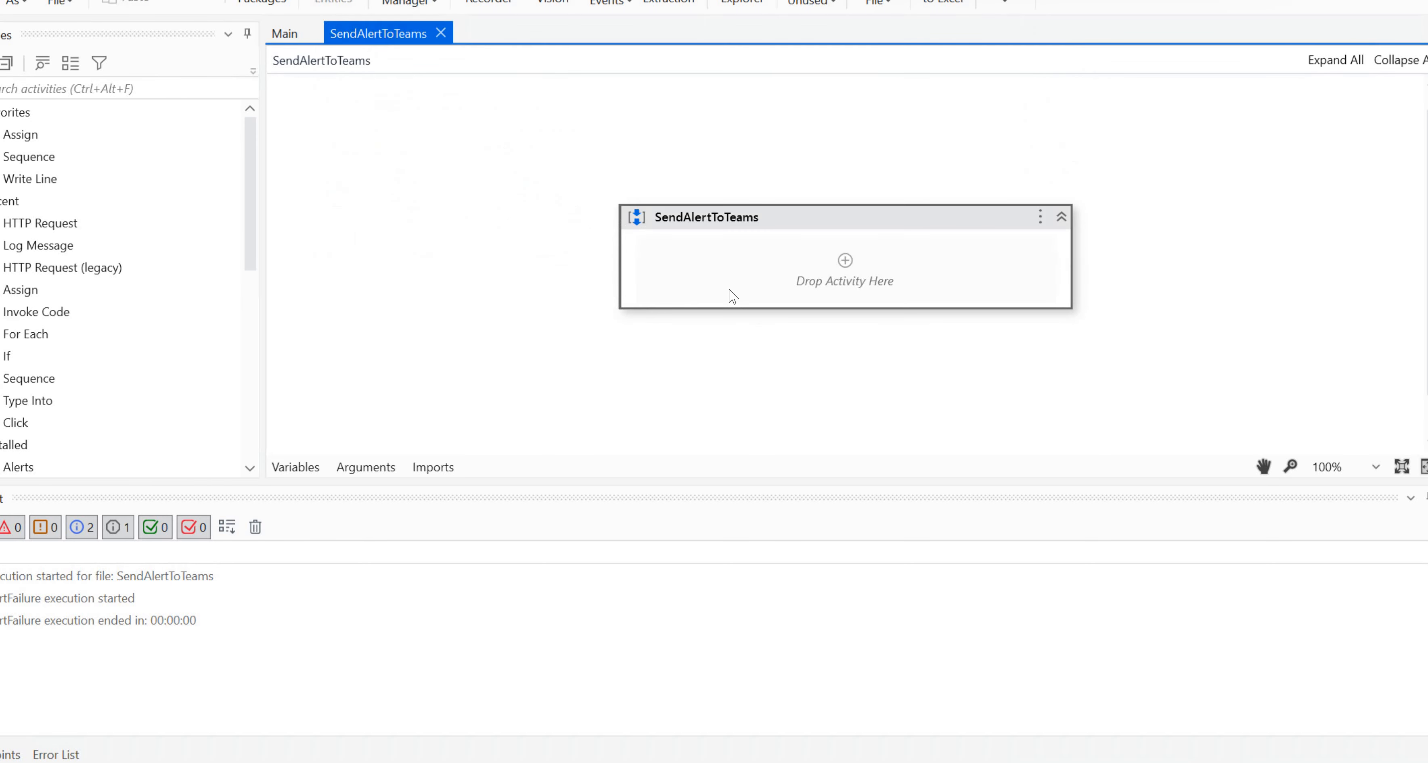
left_click(762, 298)
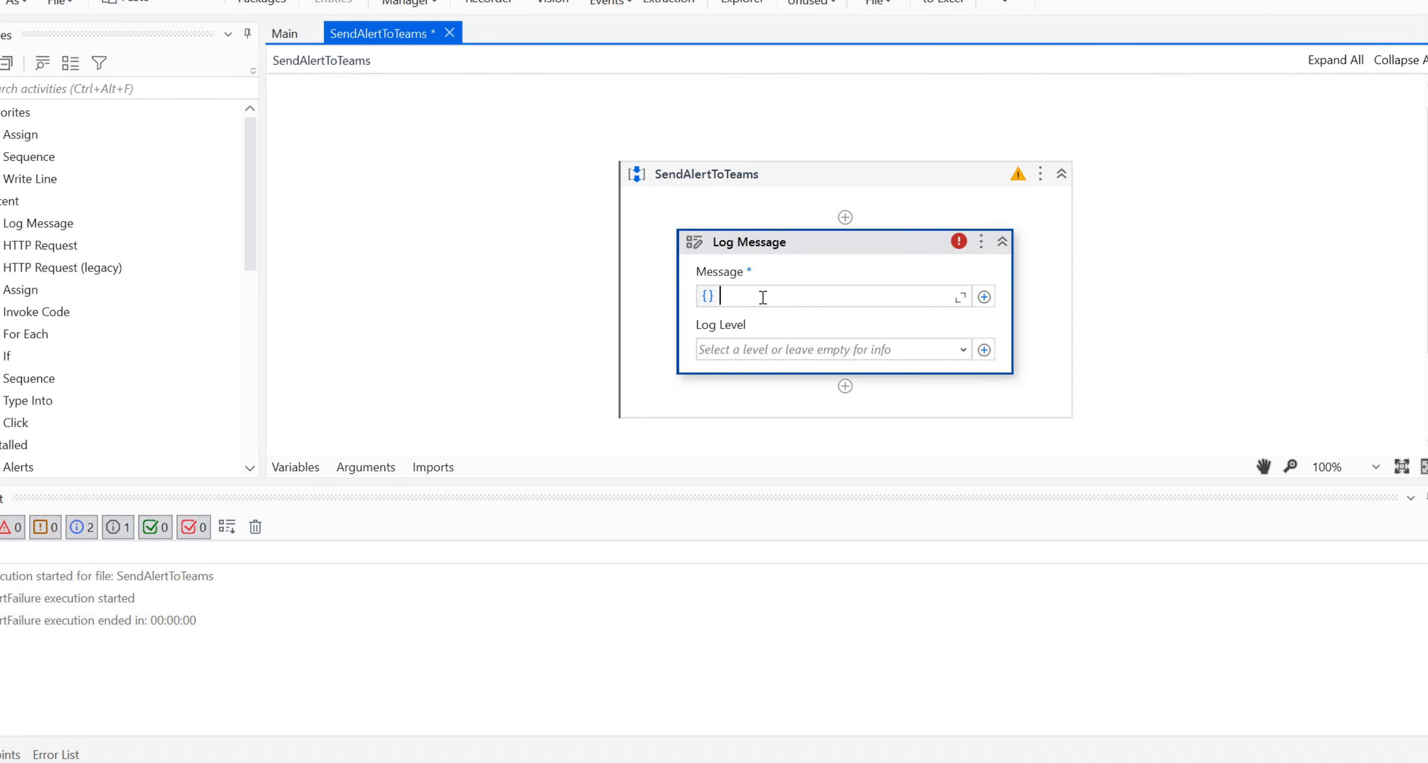
type("\"Failure Alert to Teams")
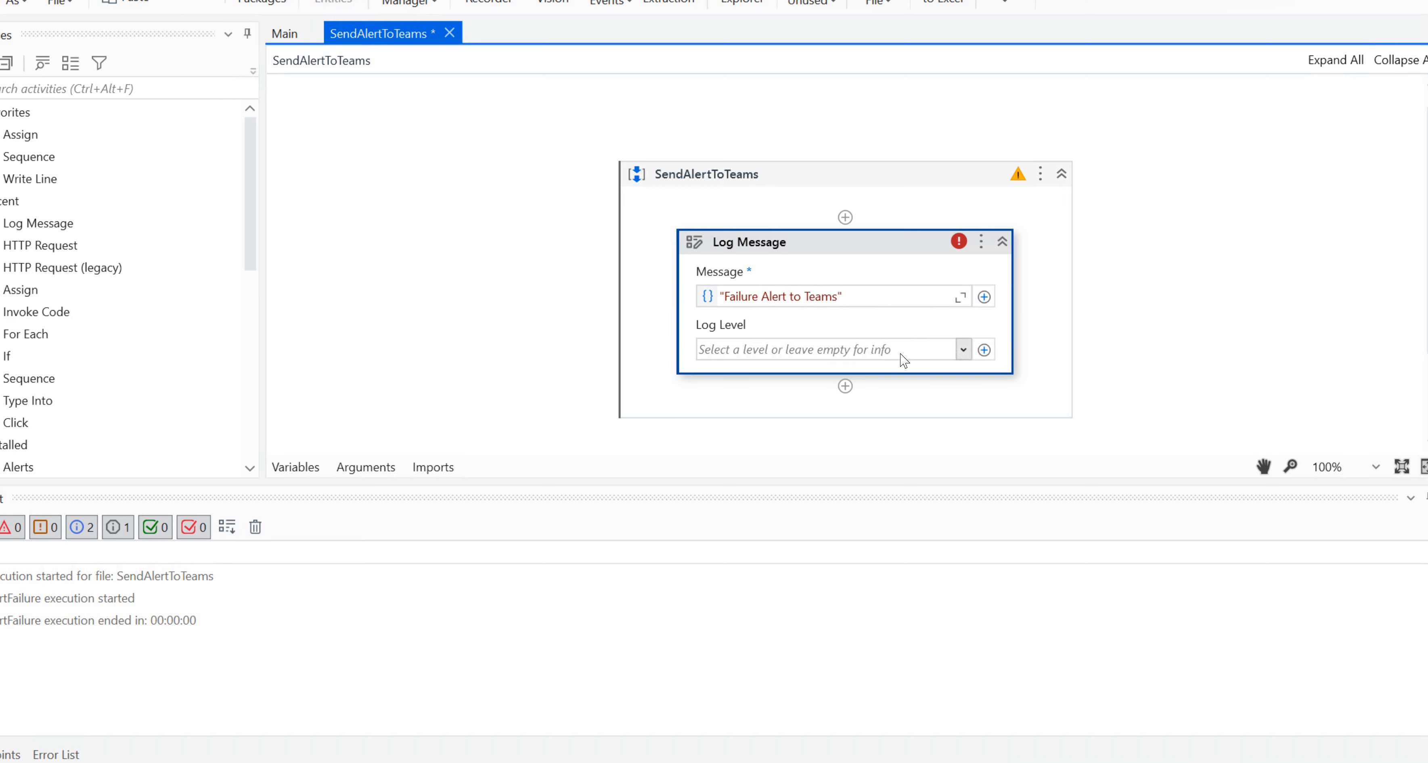
left_click(900, 354)
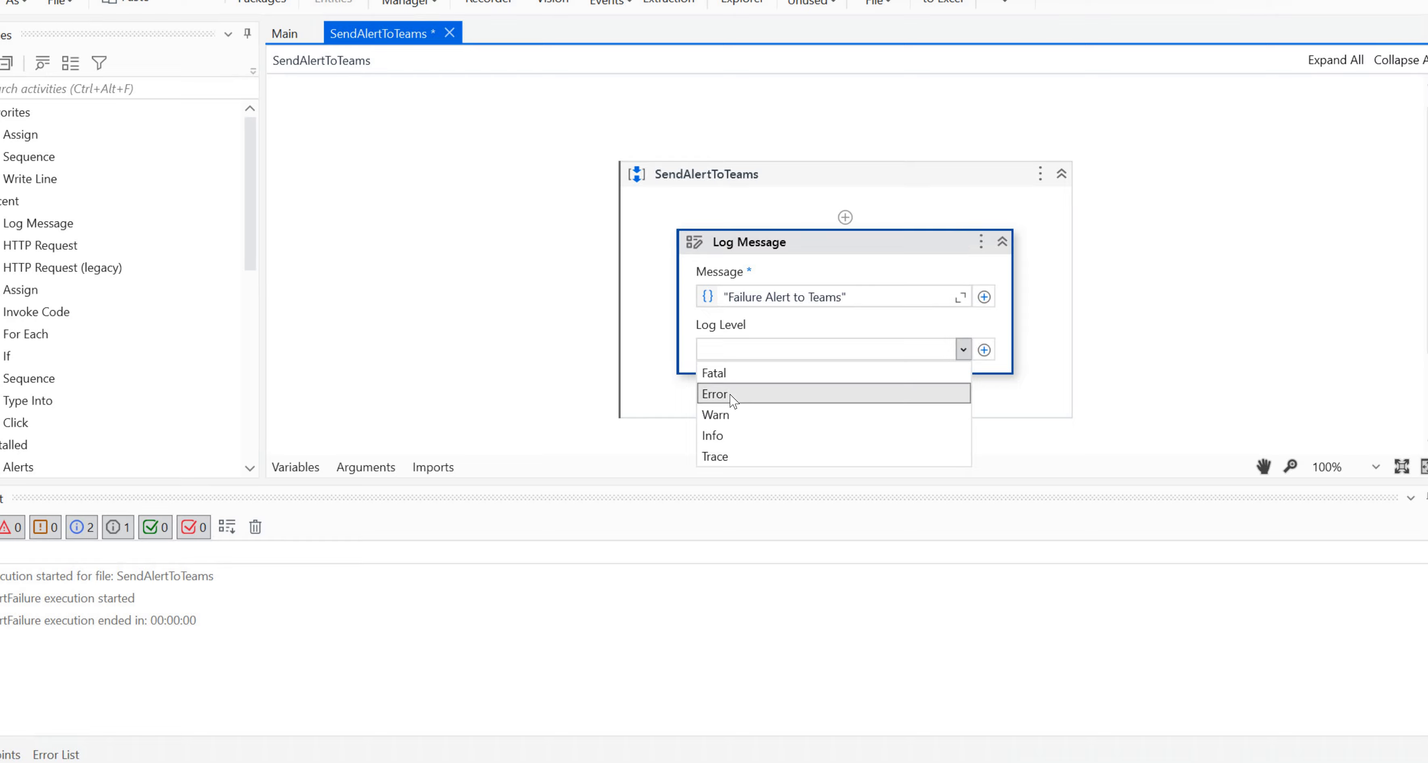
left_click(732, 395)
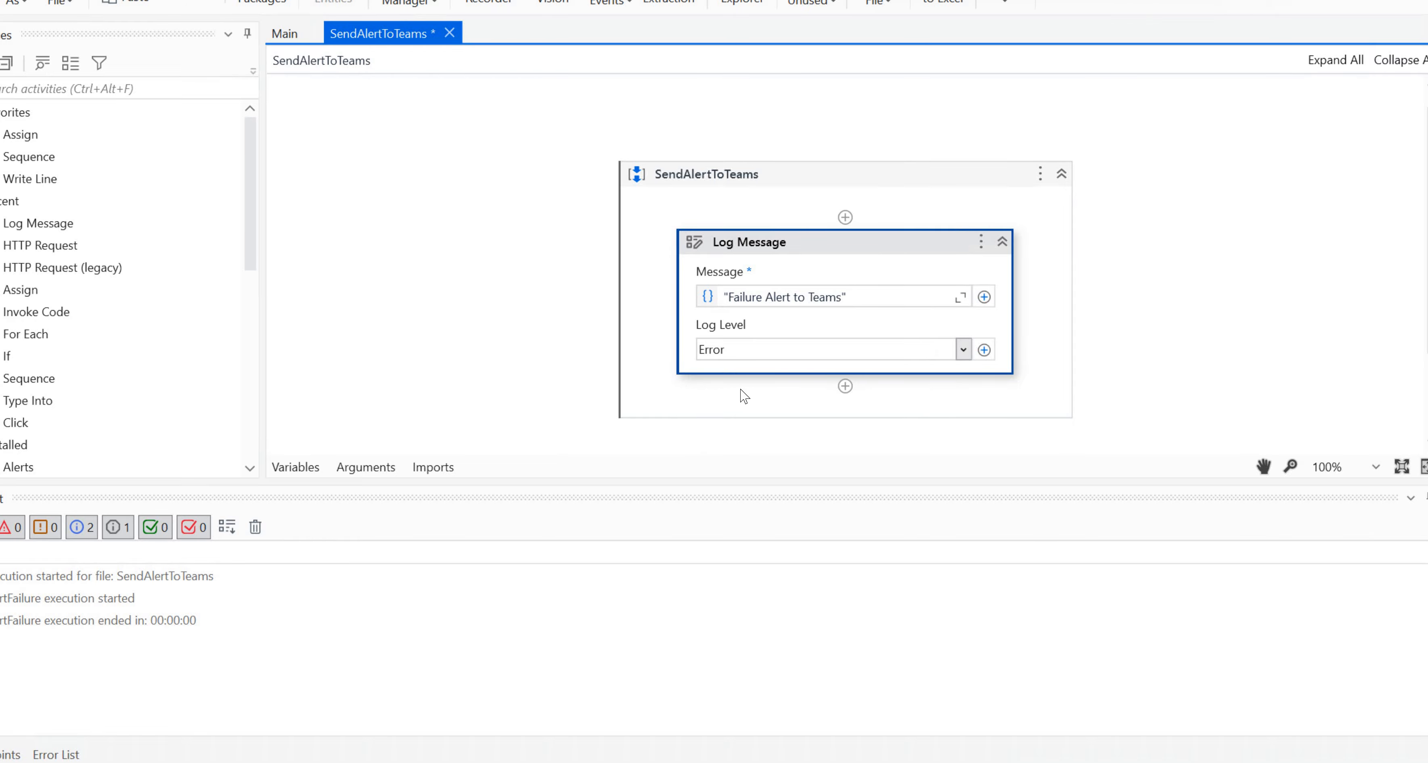
key("ctrl+s")
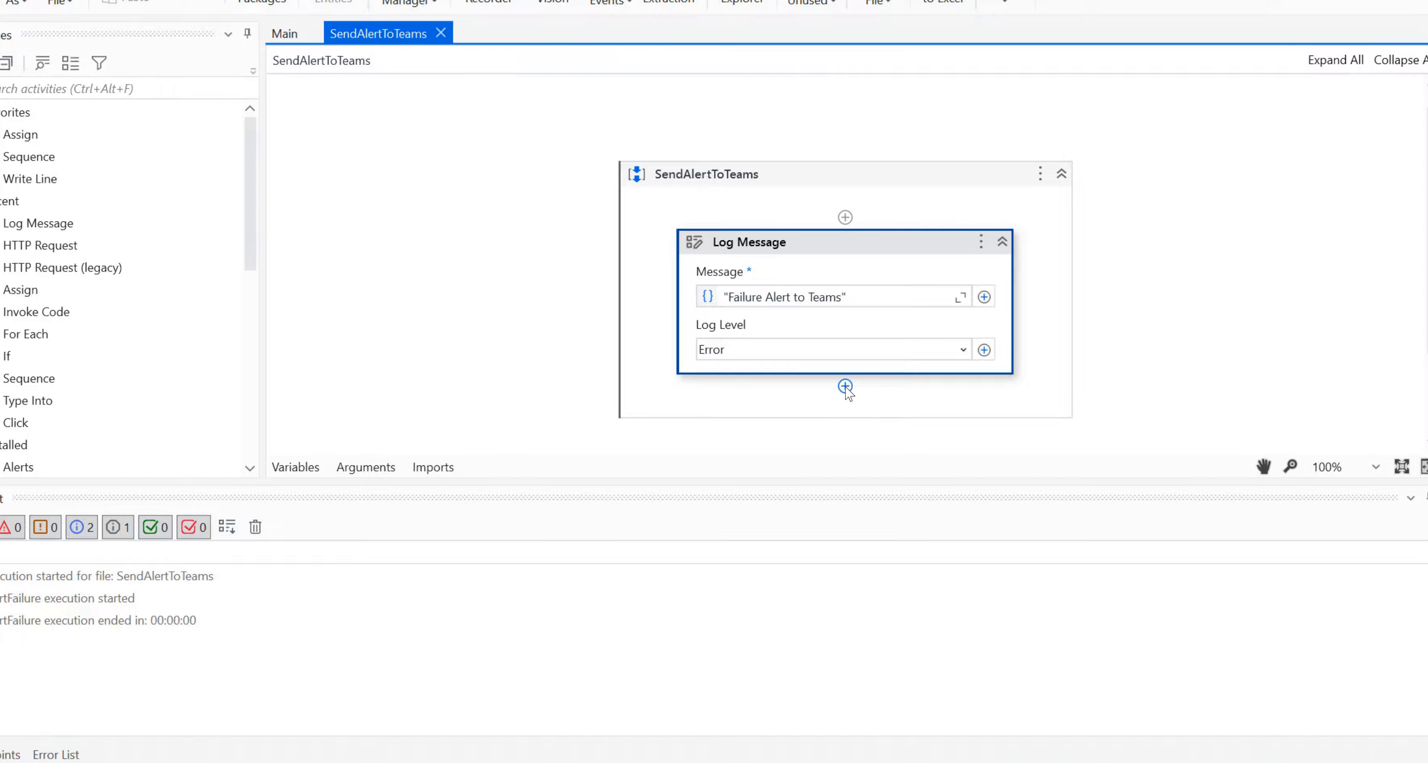
Add an HTTP Request activity after the Log Message and set its request method to POST
left_click(846, 387)
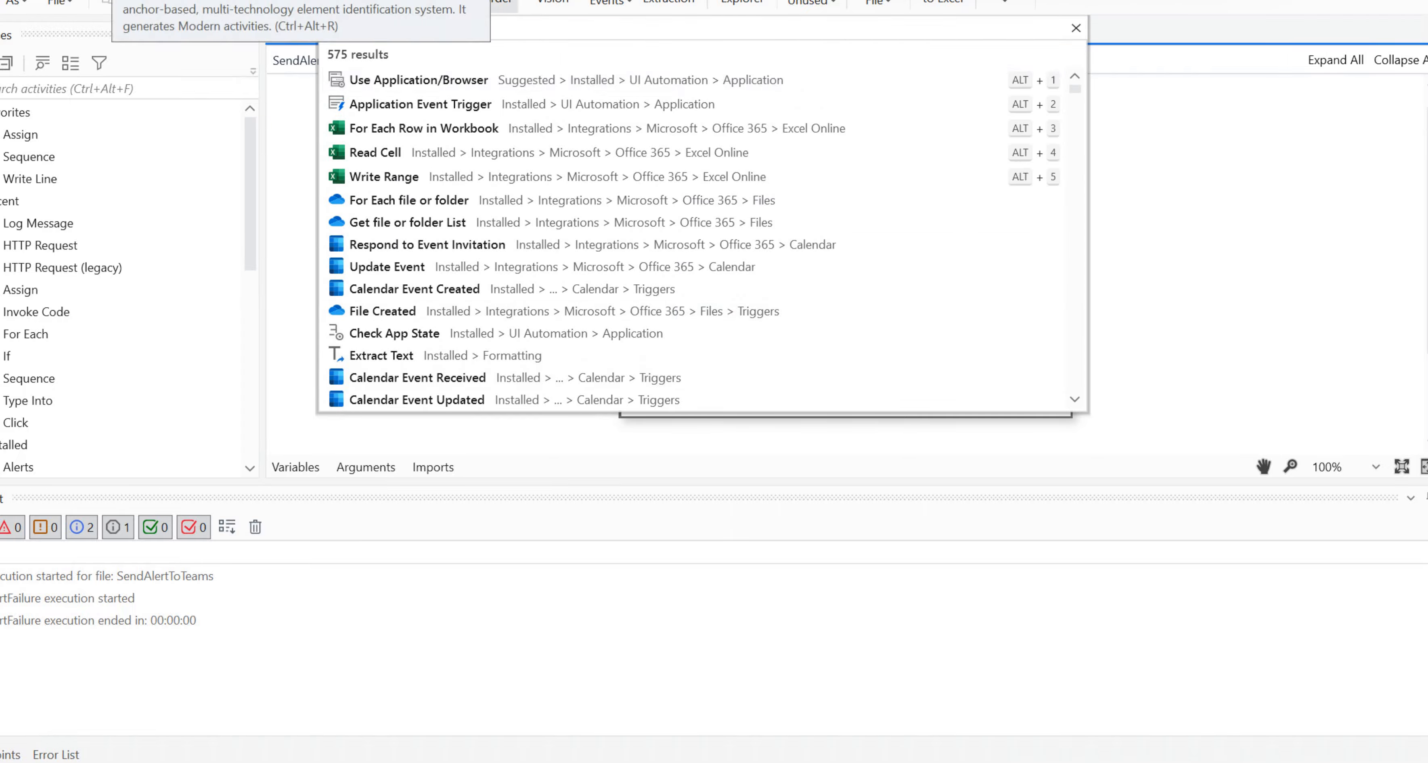
type("http request")
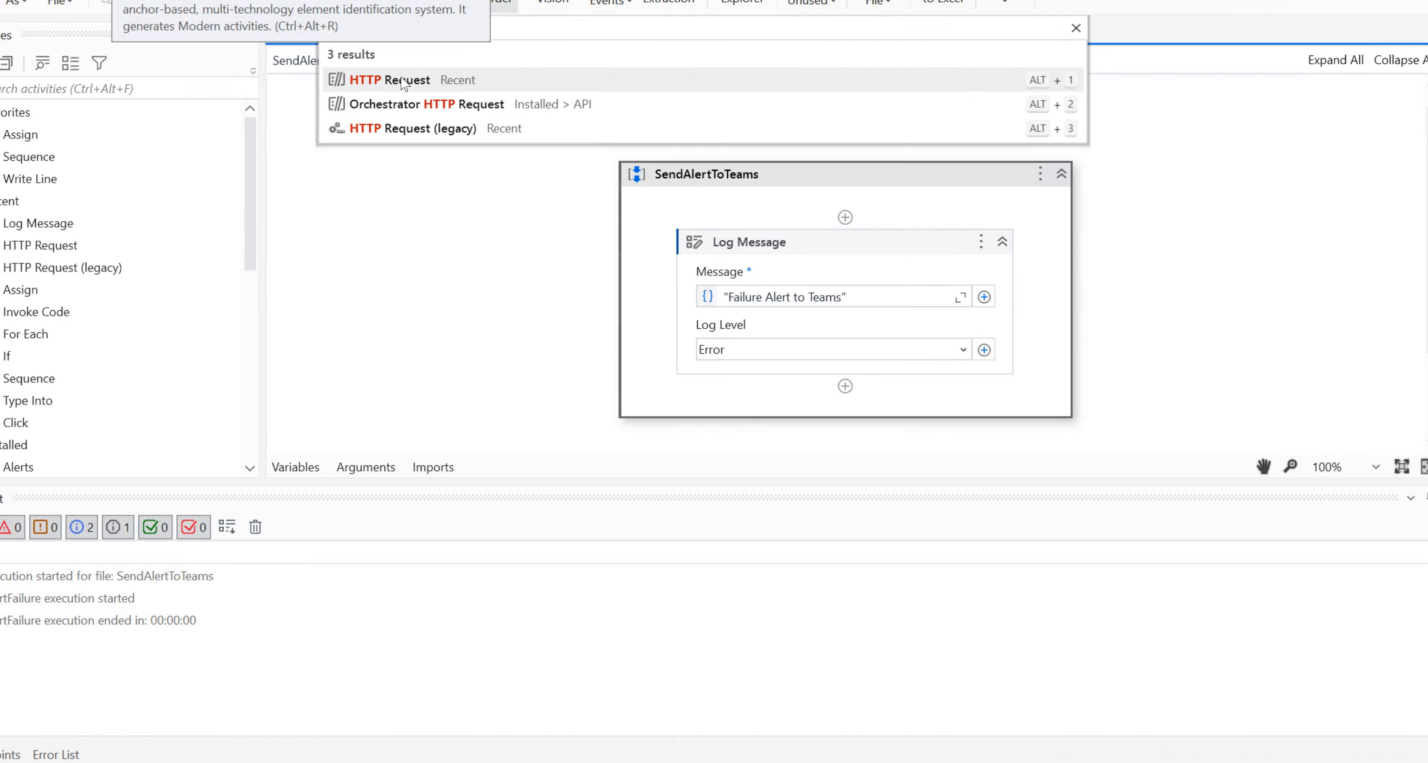
left_click(402, 81)
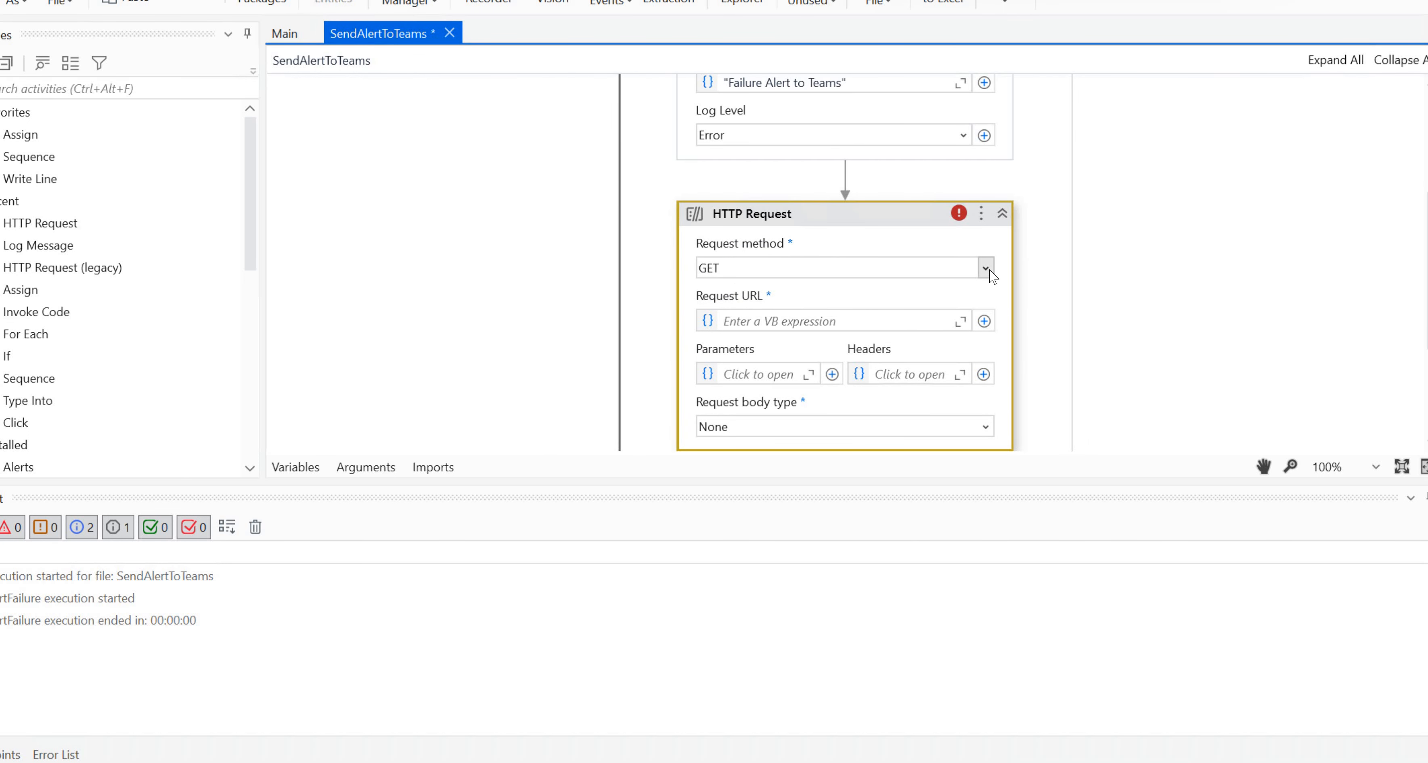
left_click(985, 269)
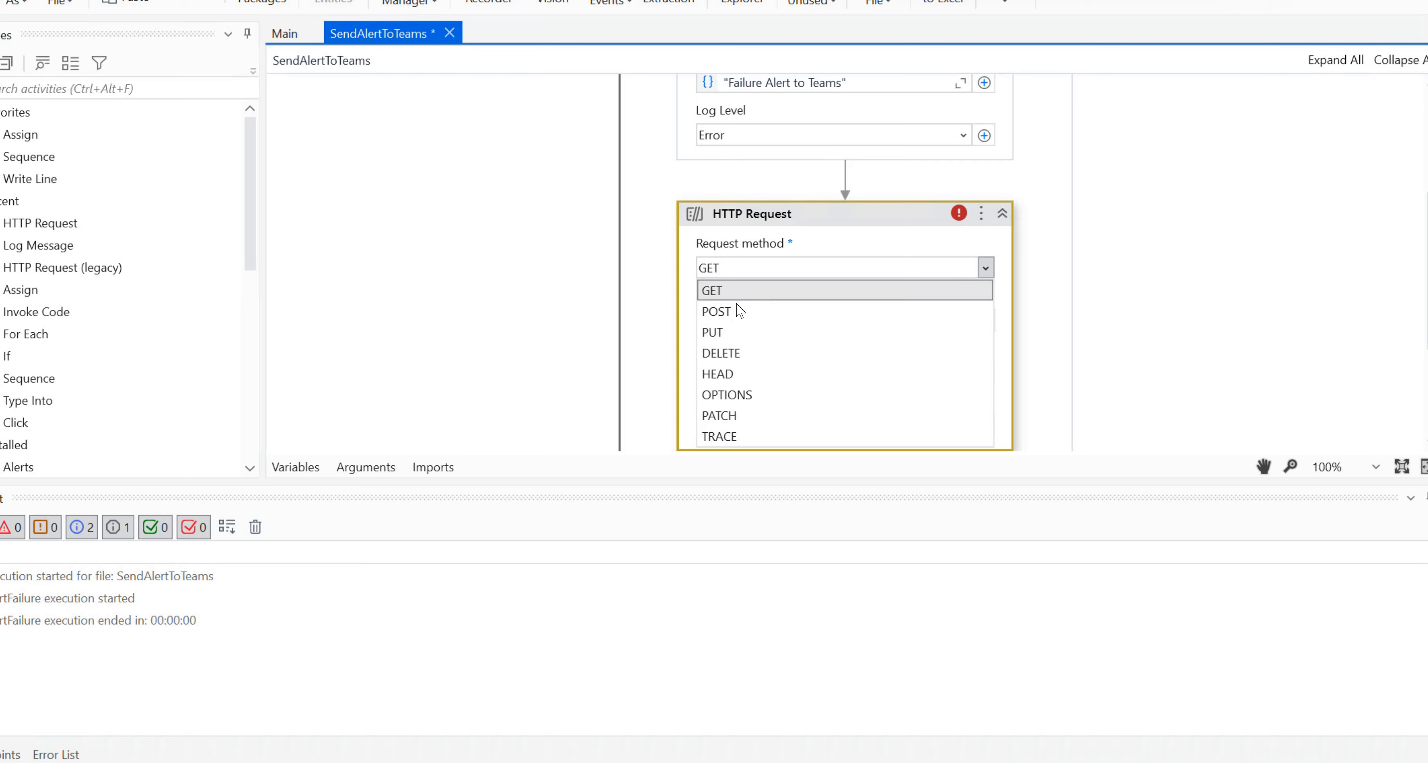
left_click(720, 319)
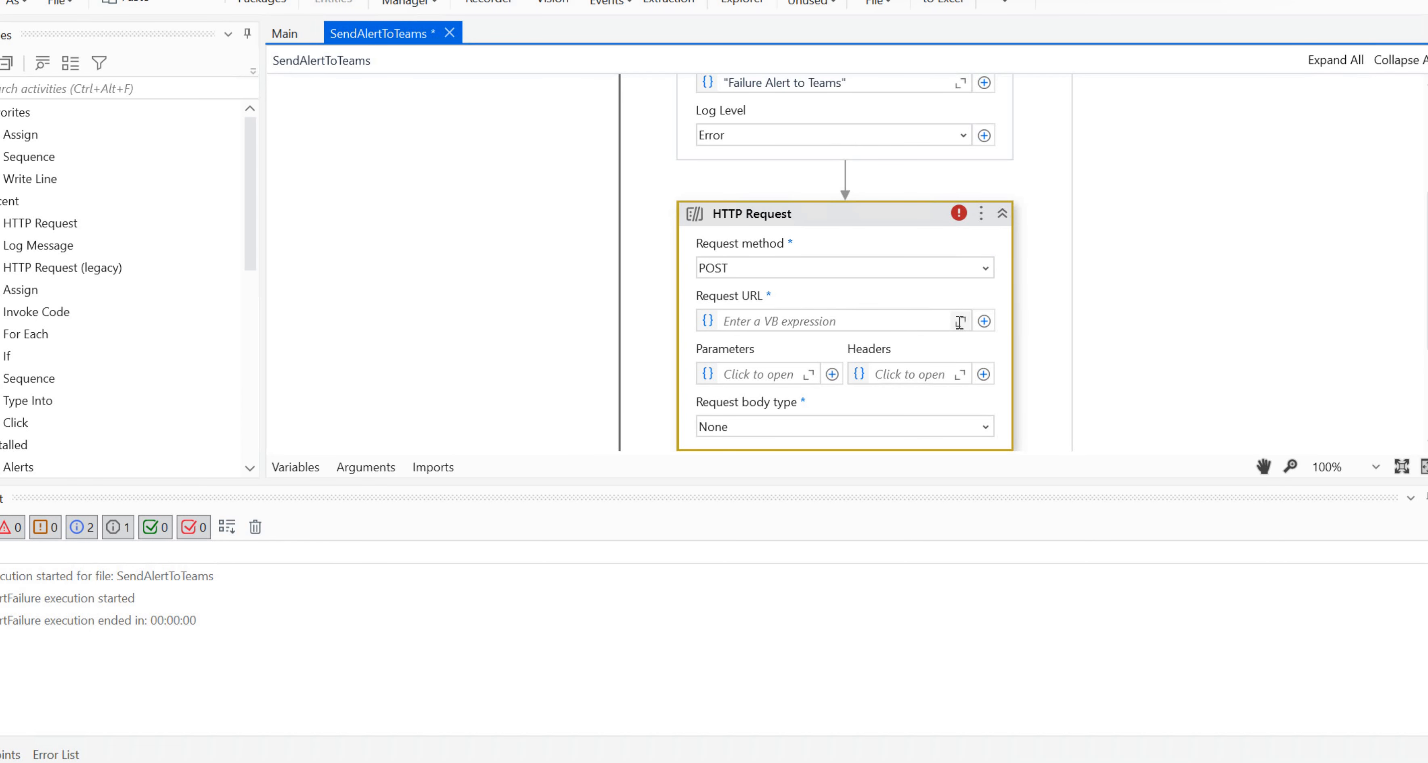
Enter the copied webhook URL in quotes as the HTTP Request's Request URL and save the expression
left_click(961, 322)
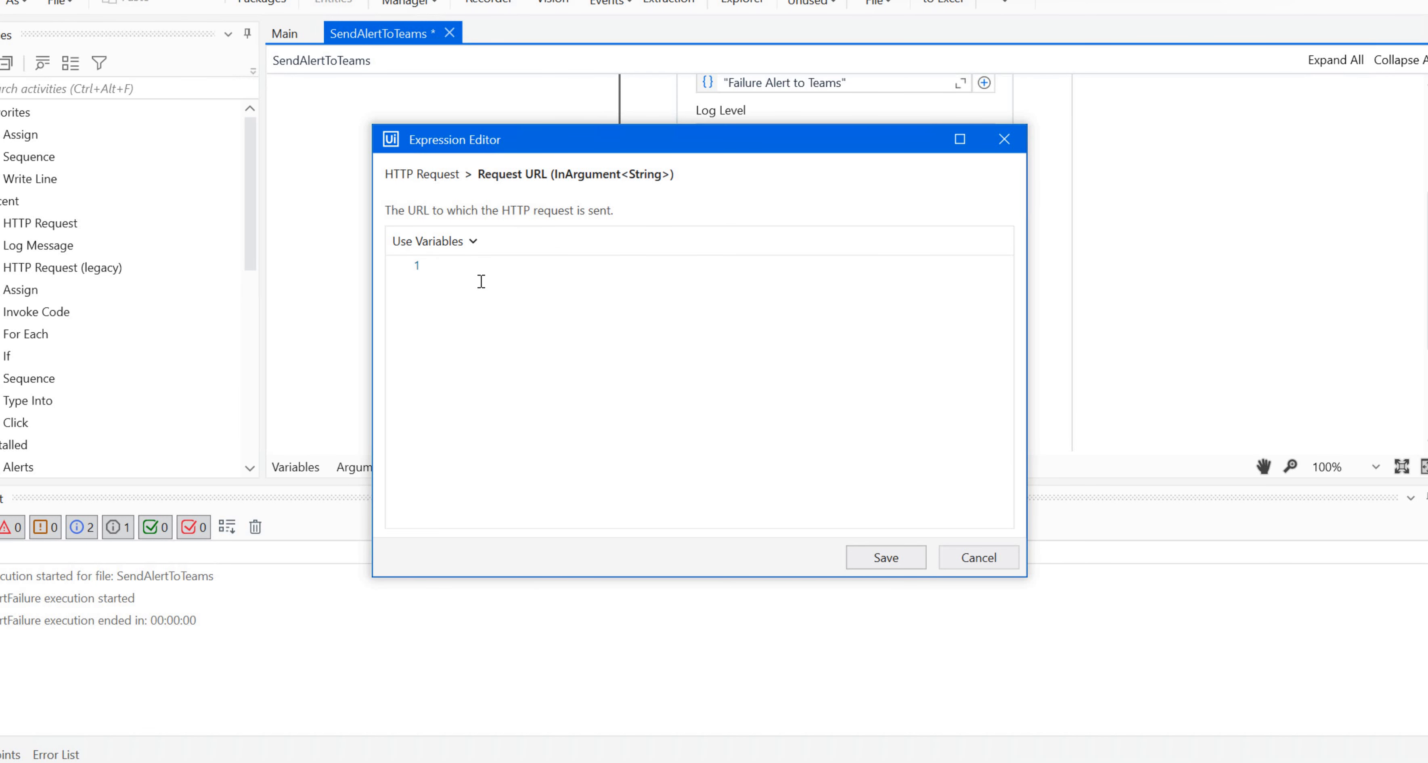
type("\"")
key("ctrl+v")
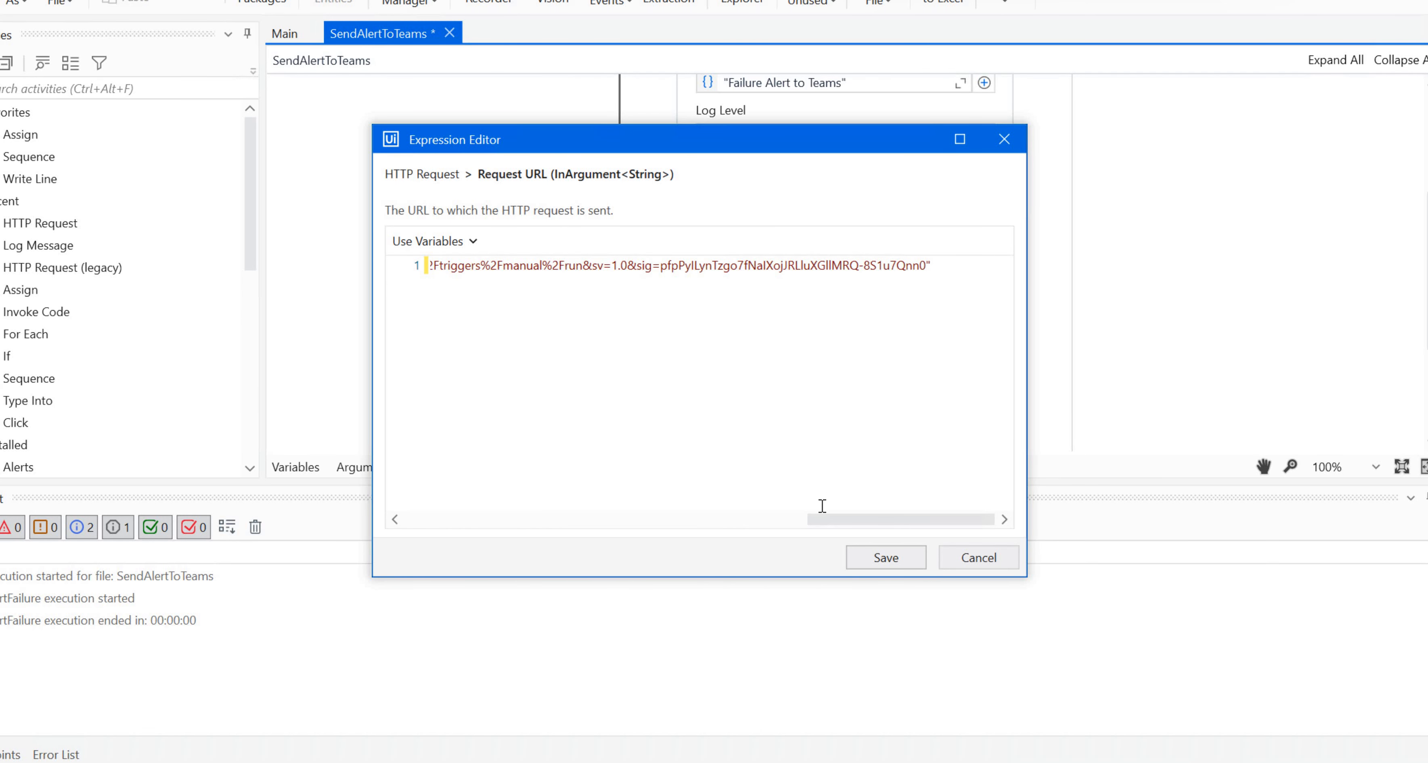
left_click_drag(827, 516, 963, 533)
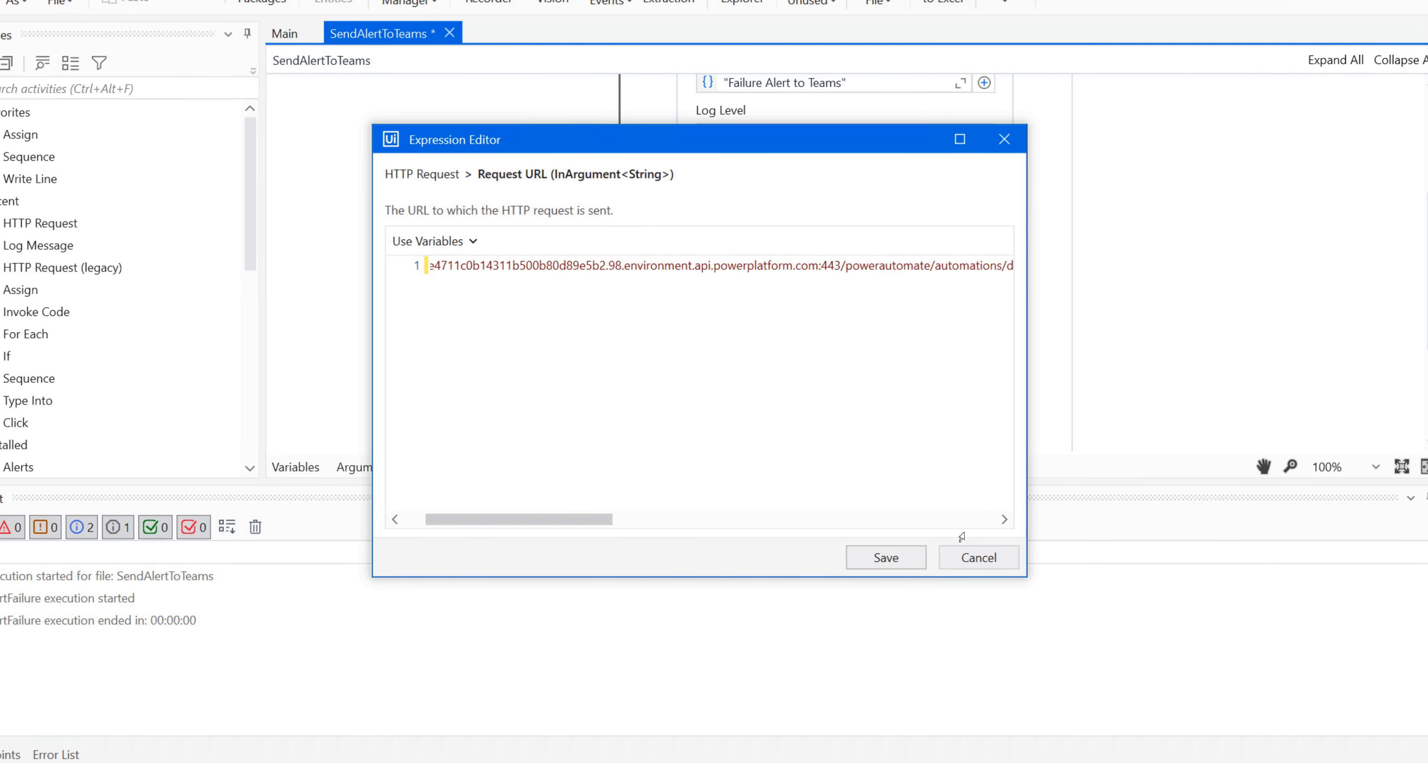
left_click(909, 562)
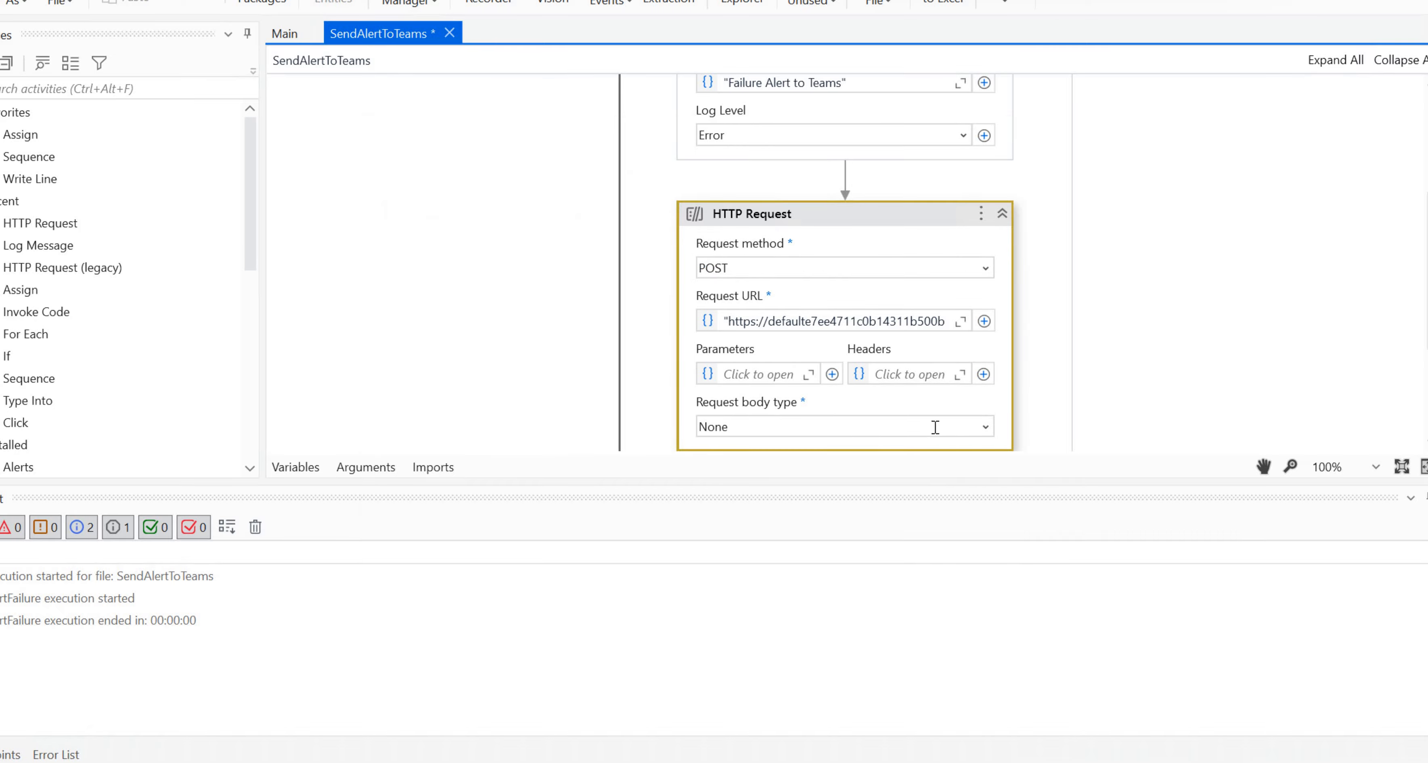
Set the HTTP Request's request body type to Text
left_click(985, 430)
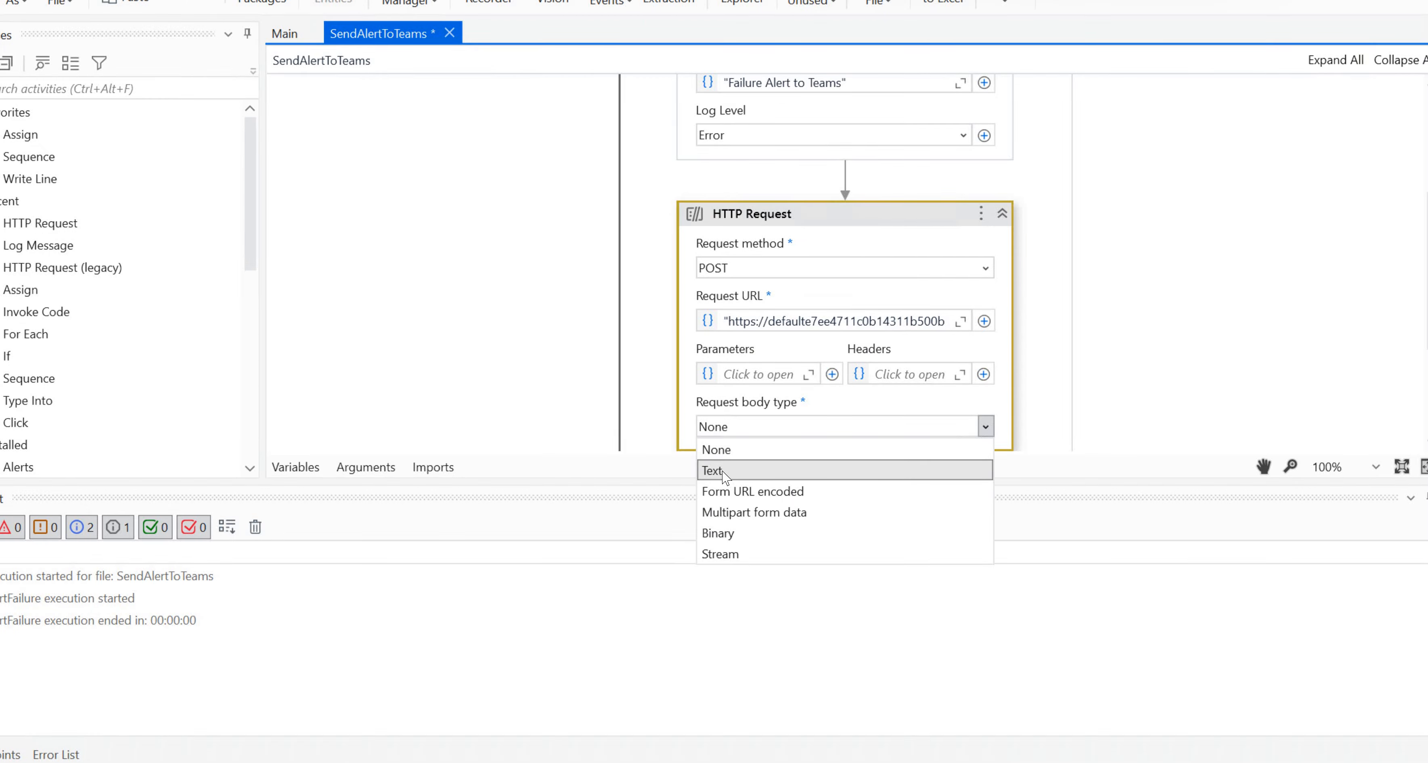
left_click(722, 474)
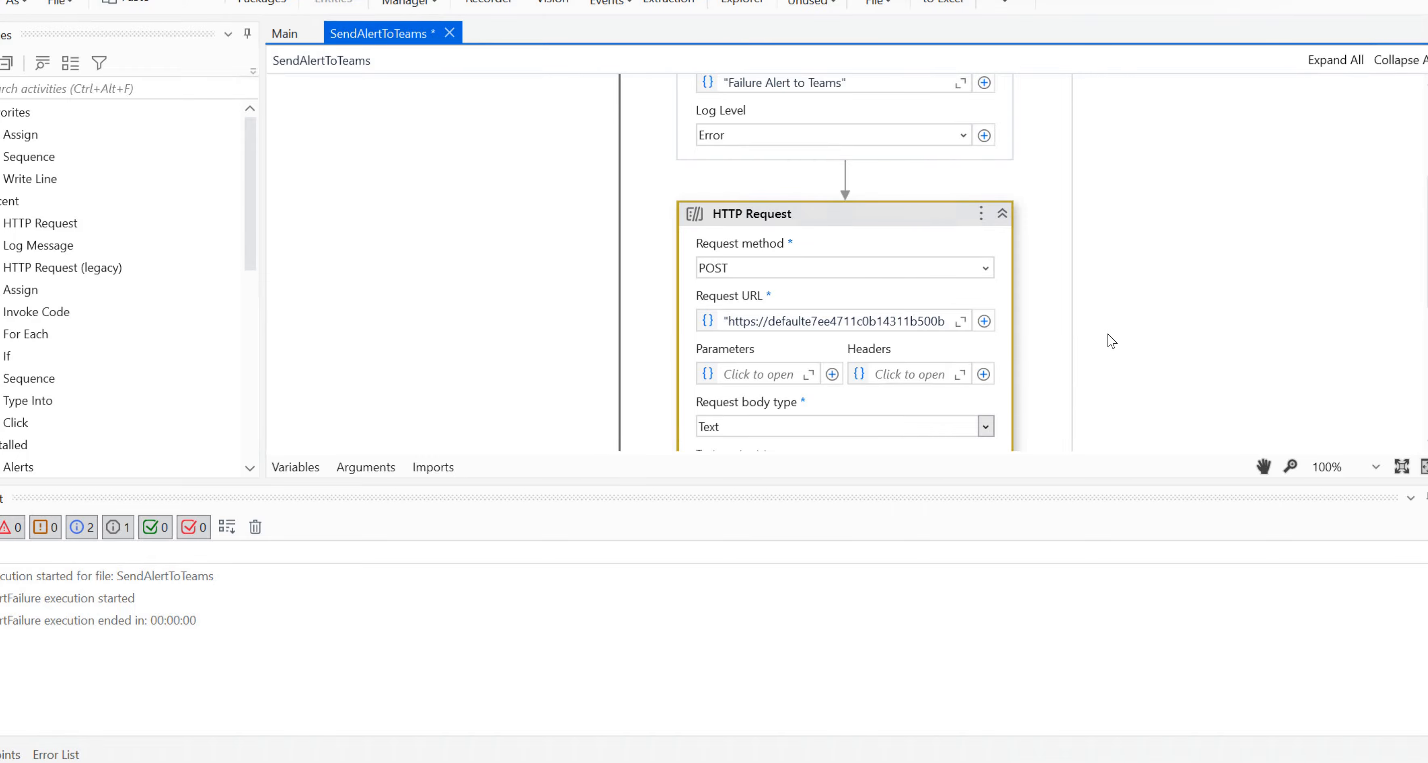
left_click(1233, 332)
left_click_drag(1233, 333, 1248, 162)
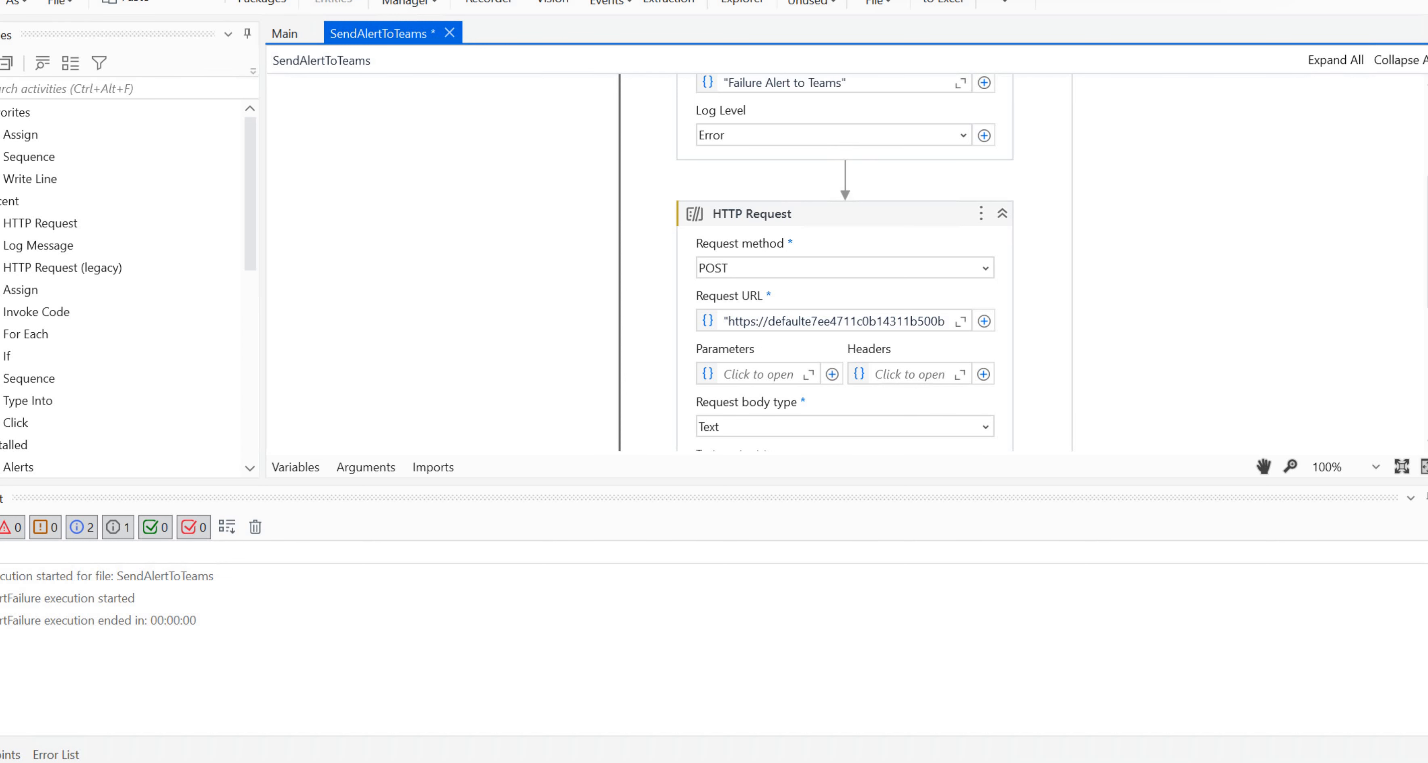
scroll(846, 260, "down", 5)
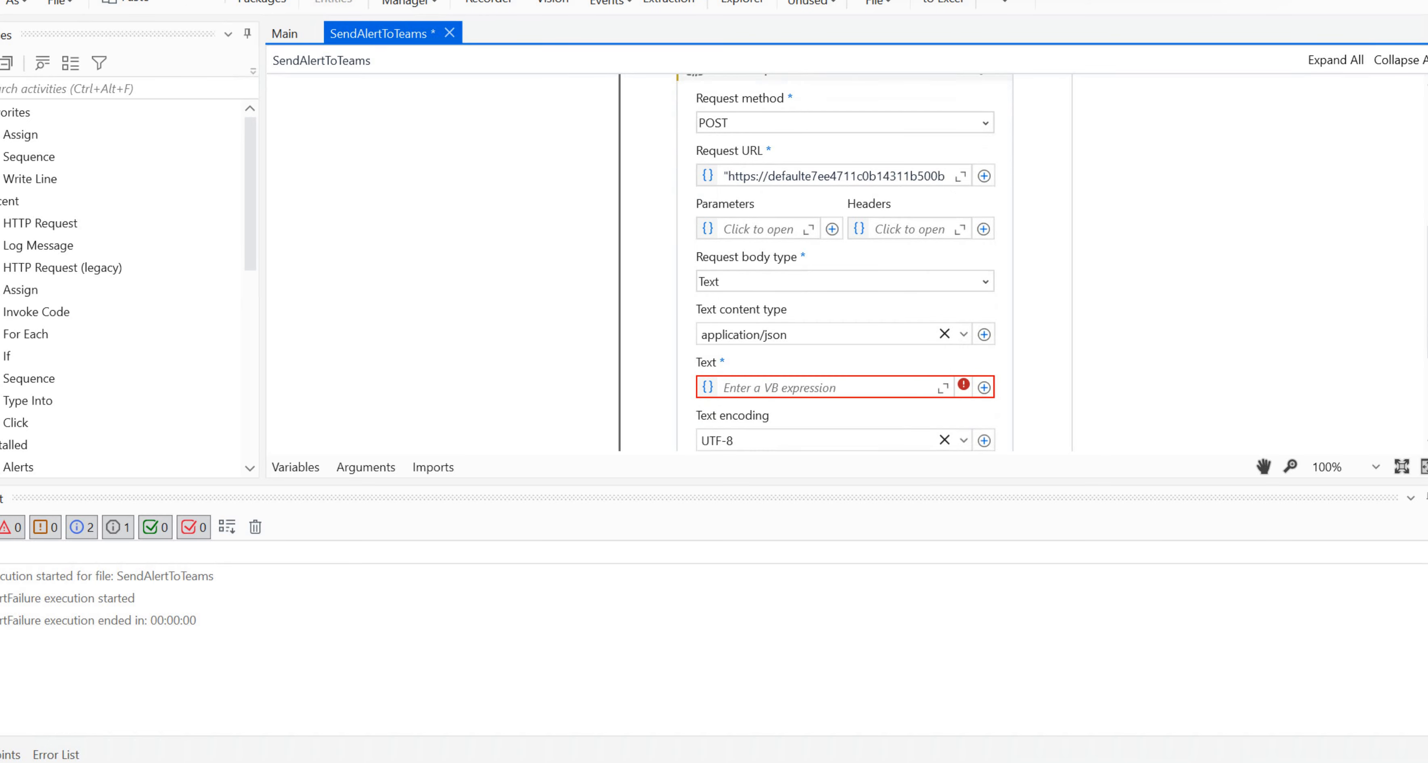
Try to copy the JSON message from the Teams flow's post action into the HTTP Request's Text expression
scroll(826, 310, "down", 2)
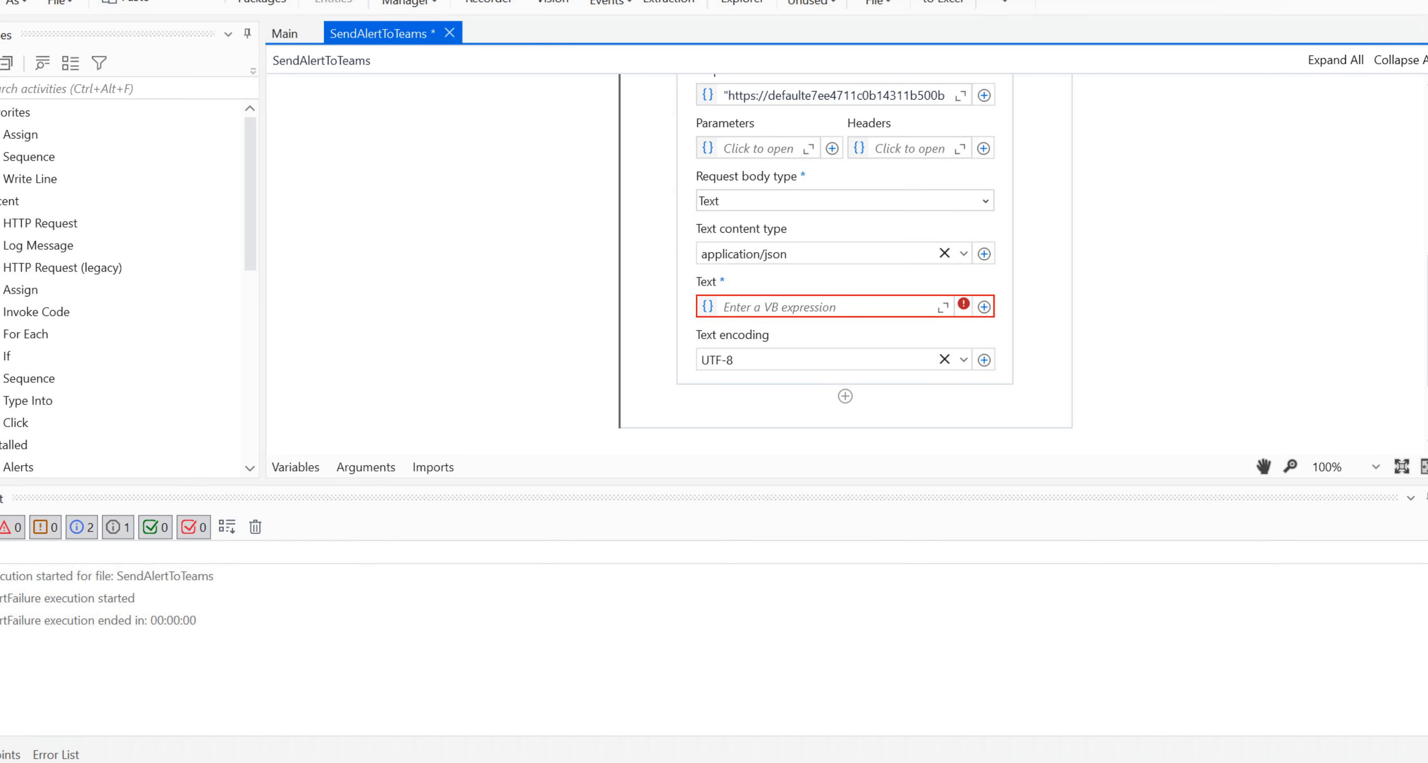
key("alt+Tab")
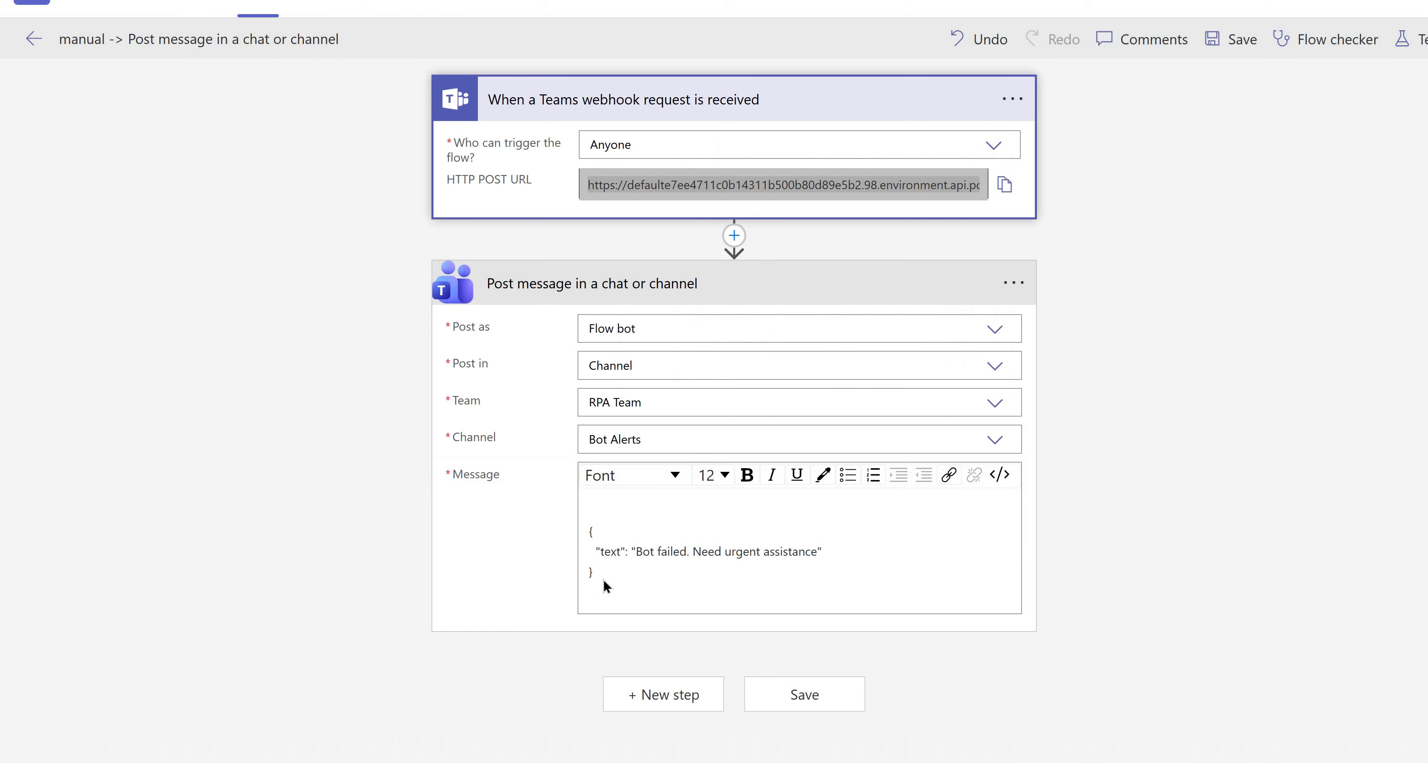
left_click(582, 536)
key("ctrl+a")
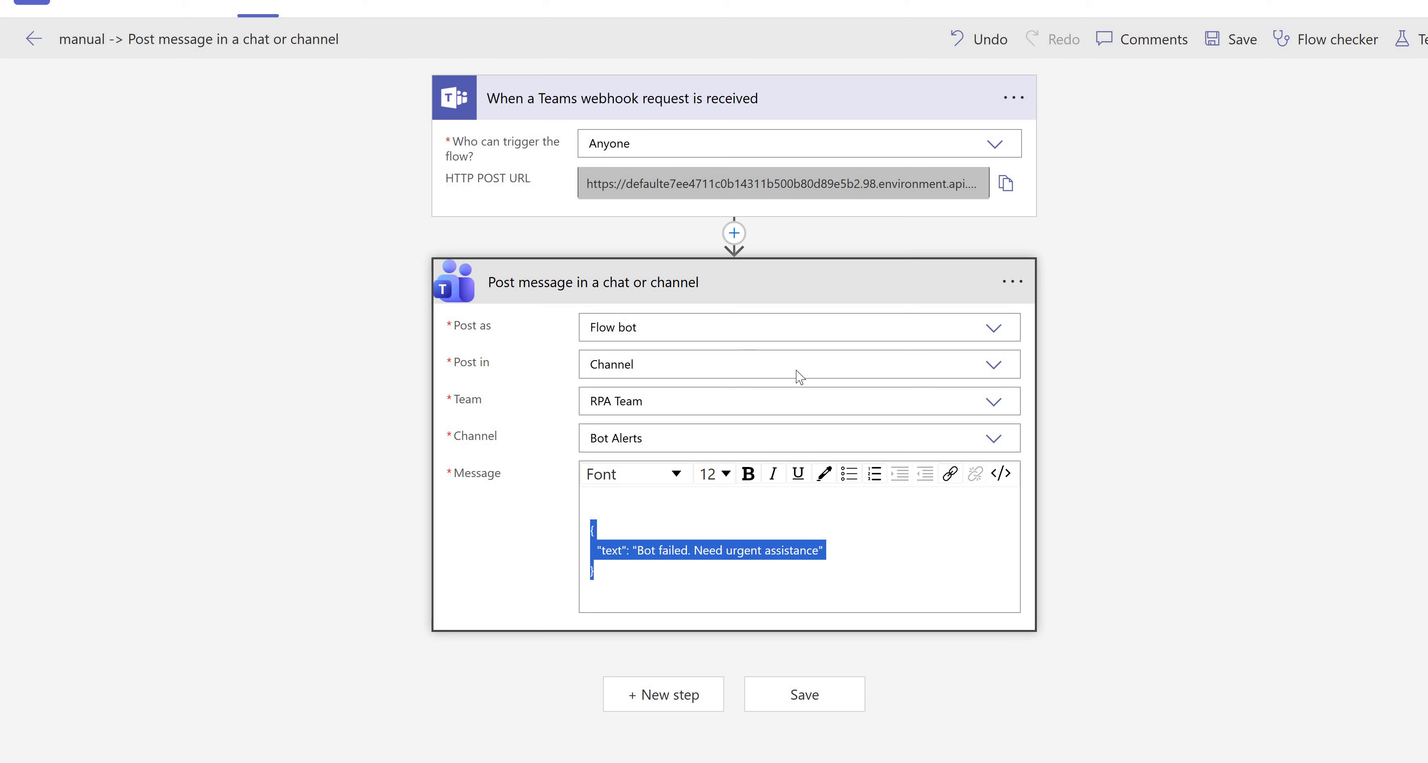
key("alt+Tab")
left_click(943, 308)
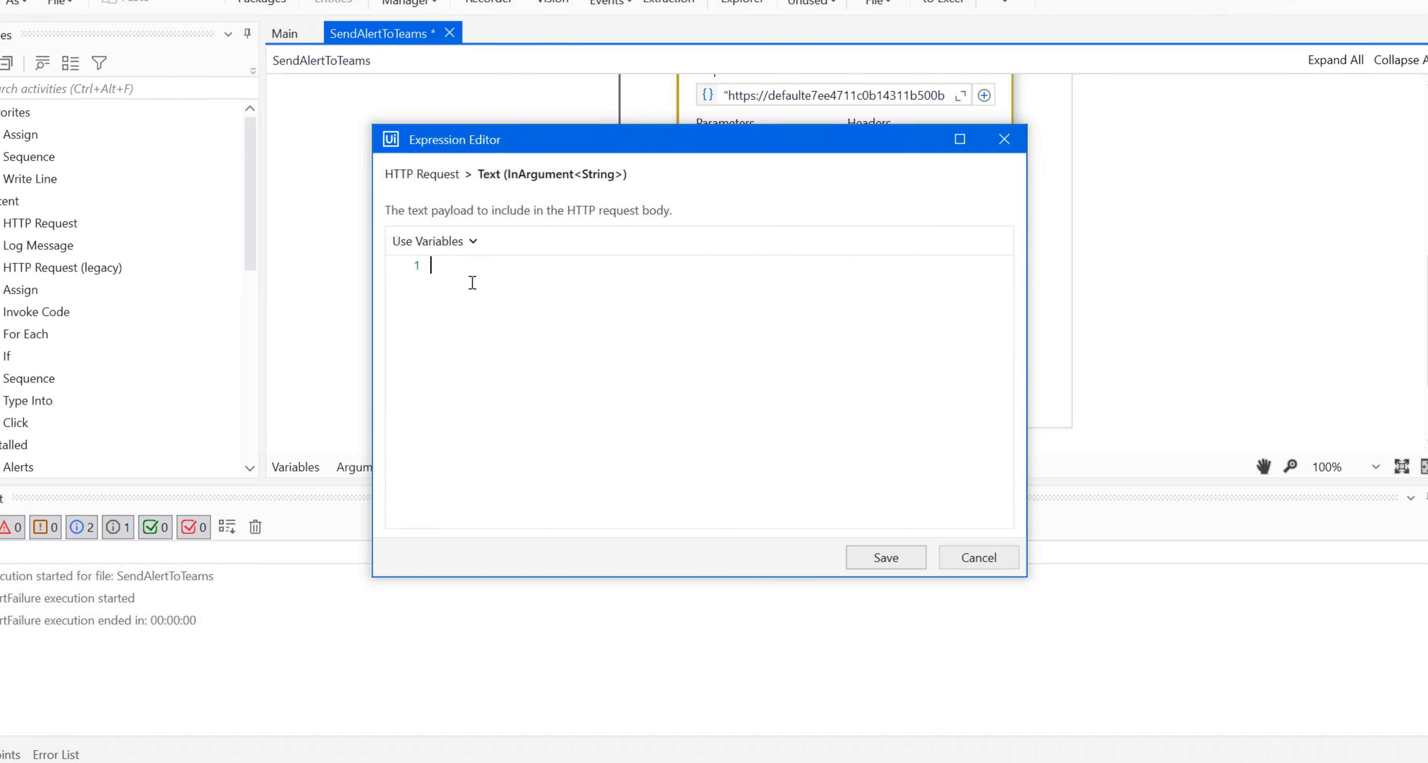
key("ctrl+v")
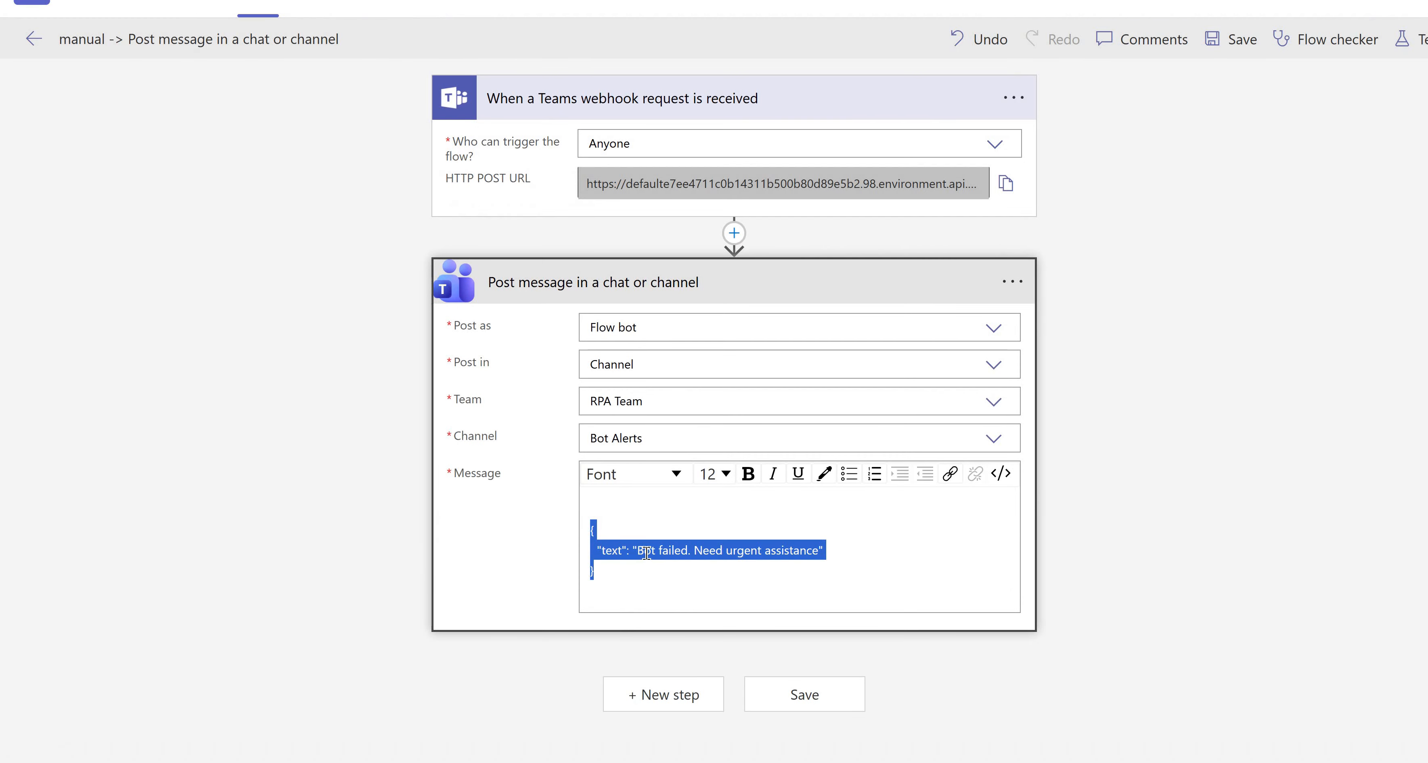
Copy the selected JSON message from the Teams flow and replace the Text expression's entire content with it
right_click(647, 554)
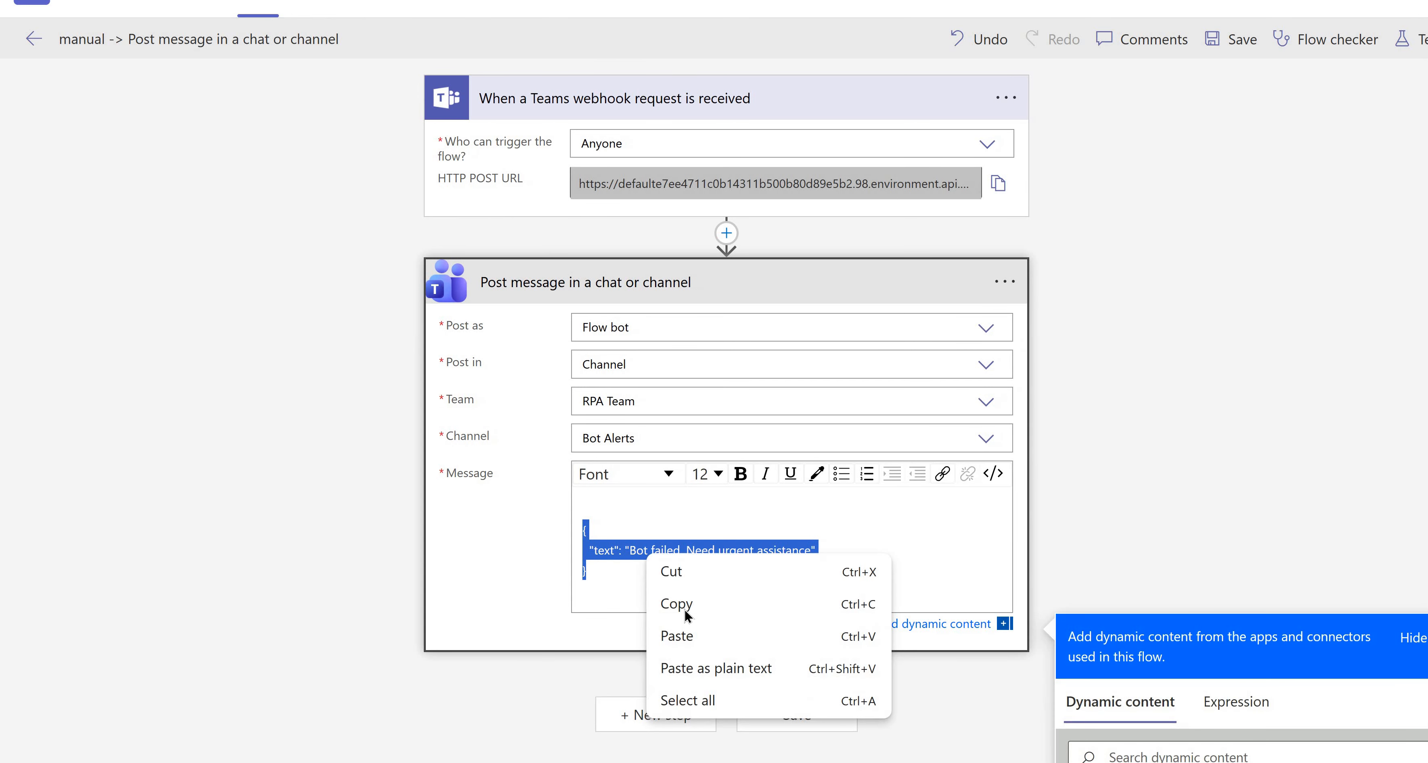
left_click(684, 605)
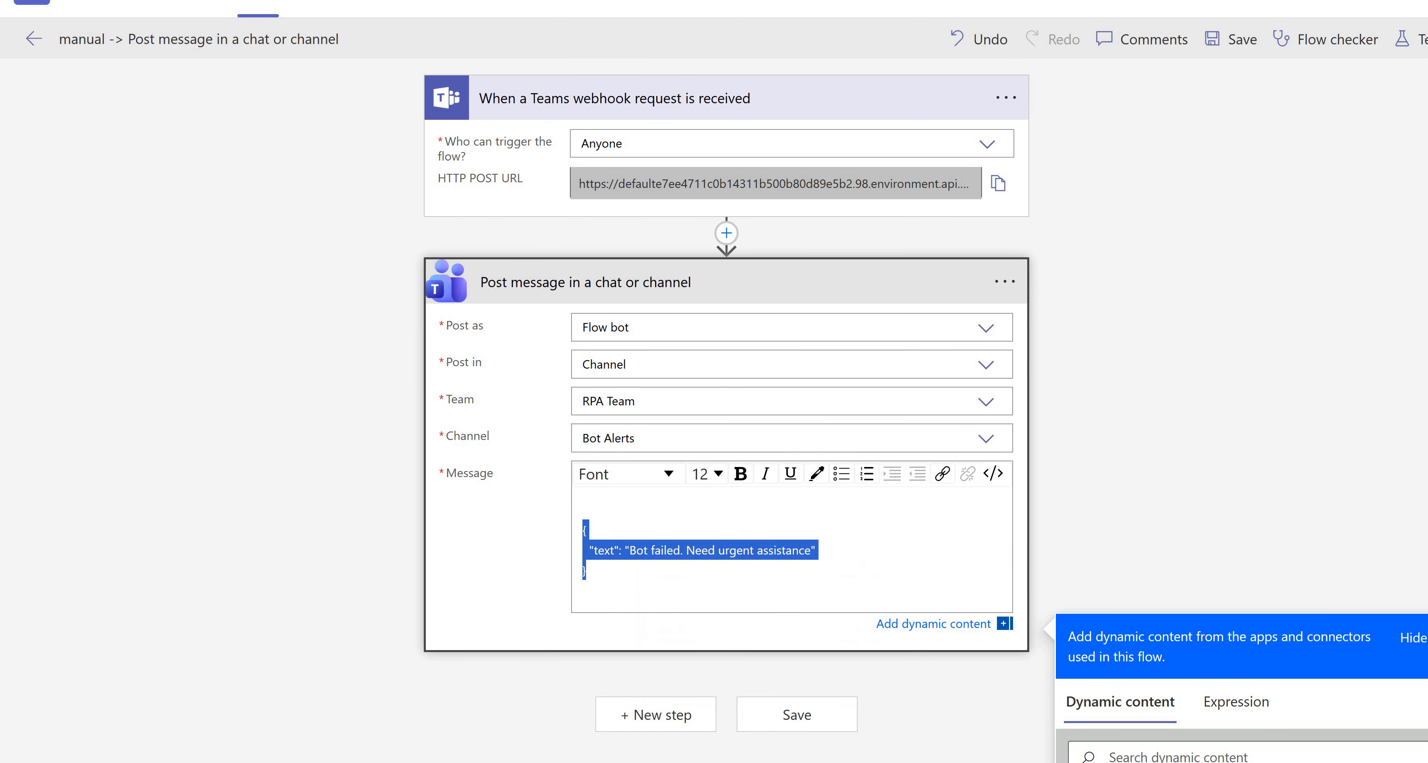
left_click(629, 762)
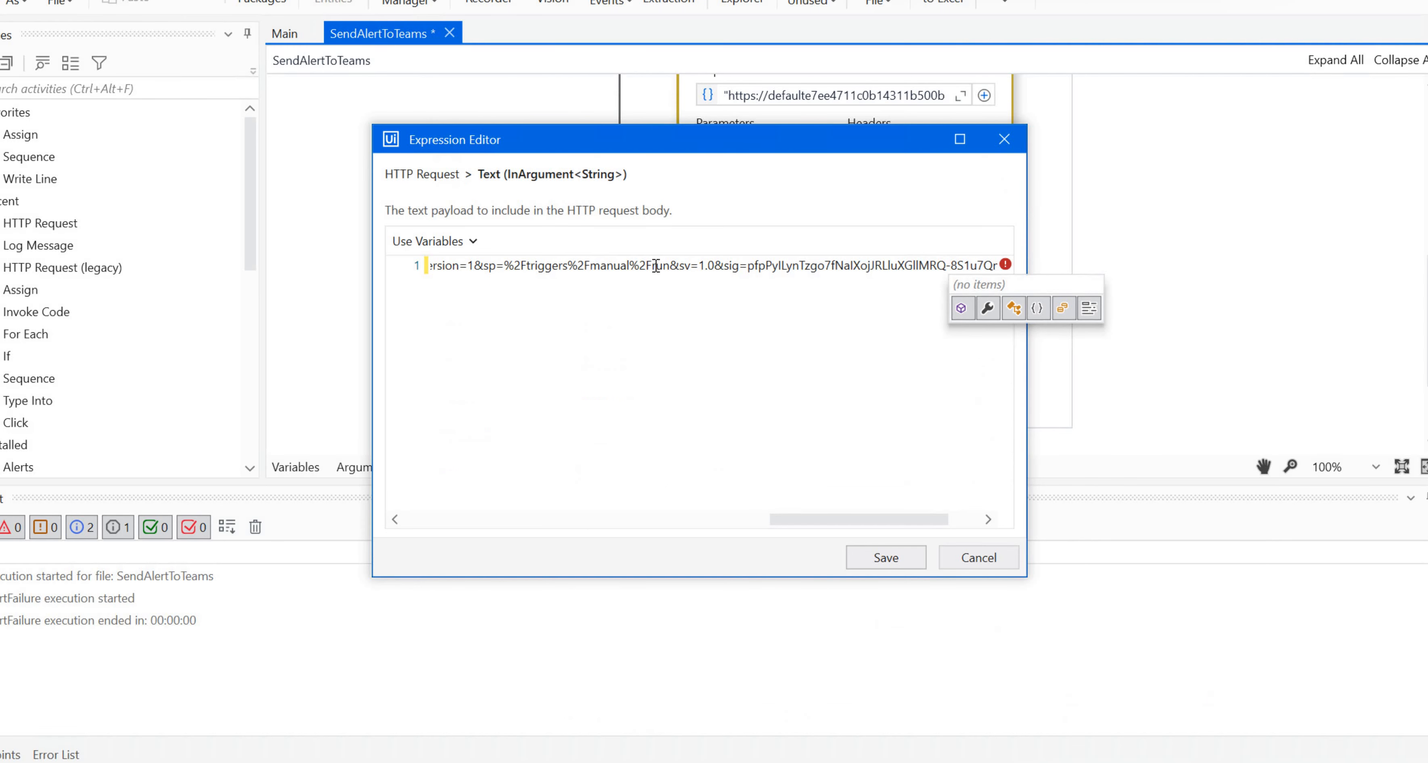
left_click(656, 268)
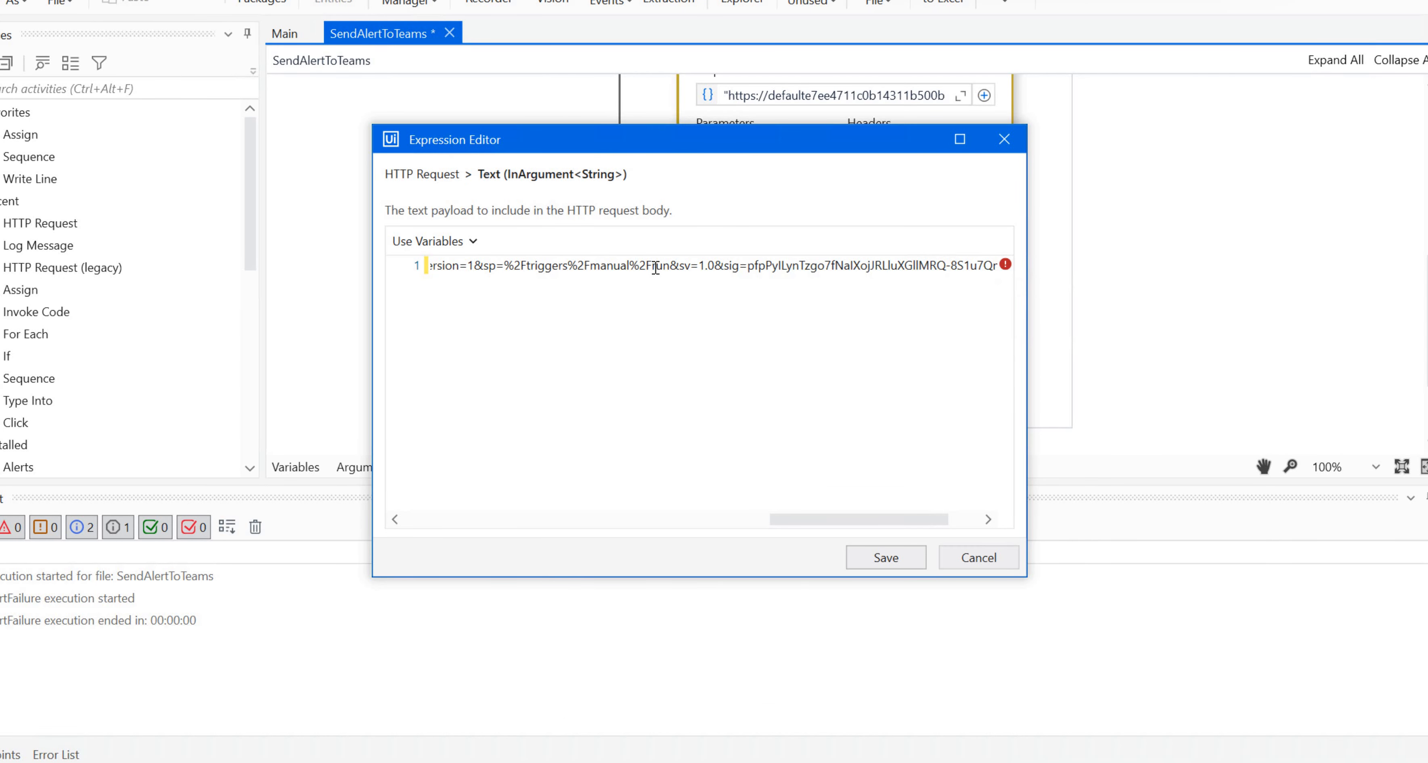
key("ctrl+a")
key("BackSpace")
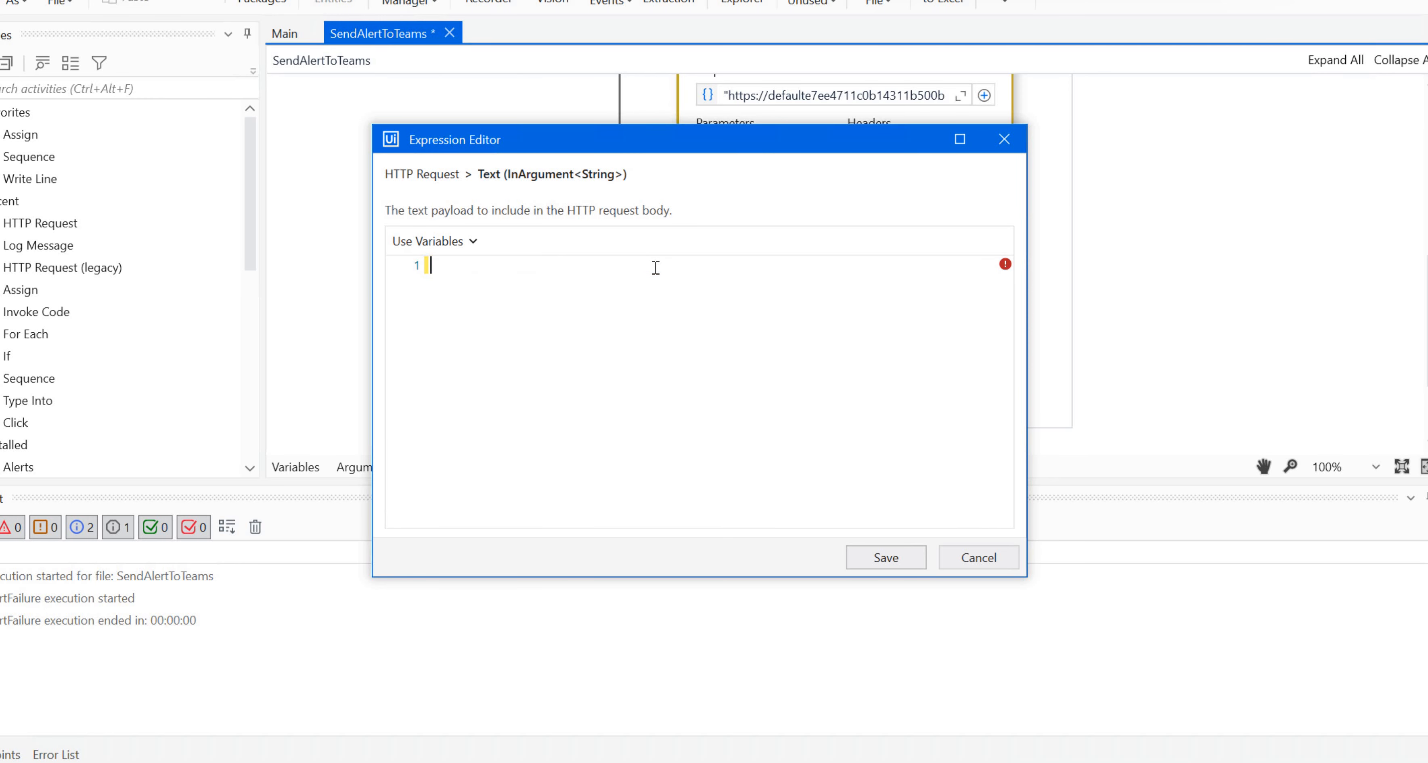
key("ctrl+v")
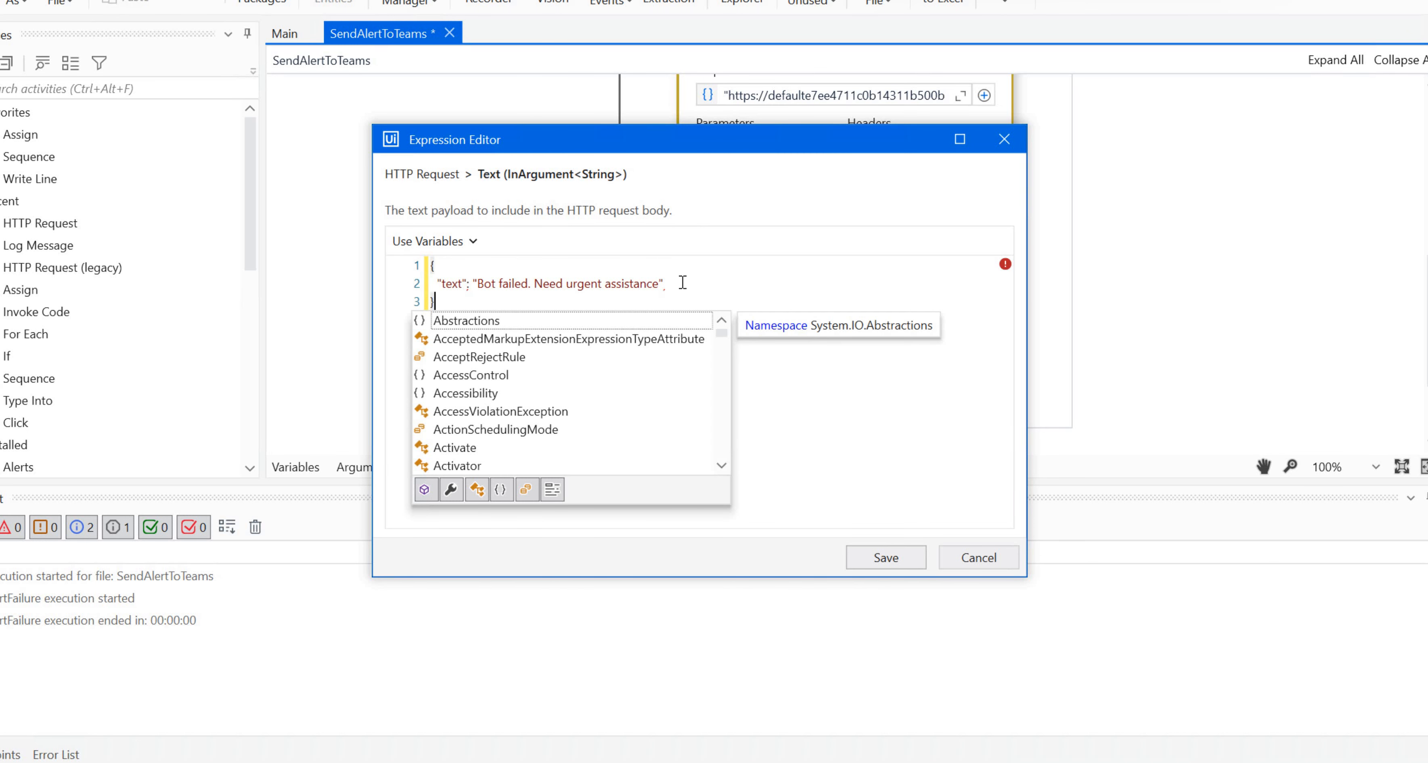
Rewrite the Text expression on one line as "{""text"": ""Bot failed. Need urgent assistance""}" and save it
left_click(683, 282)
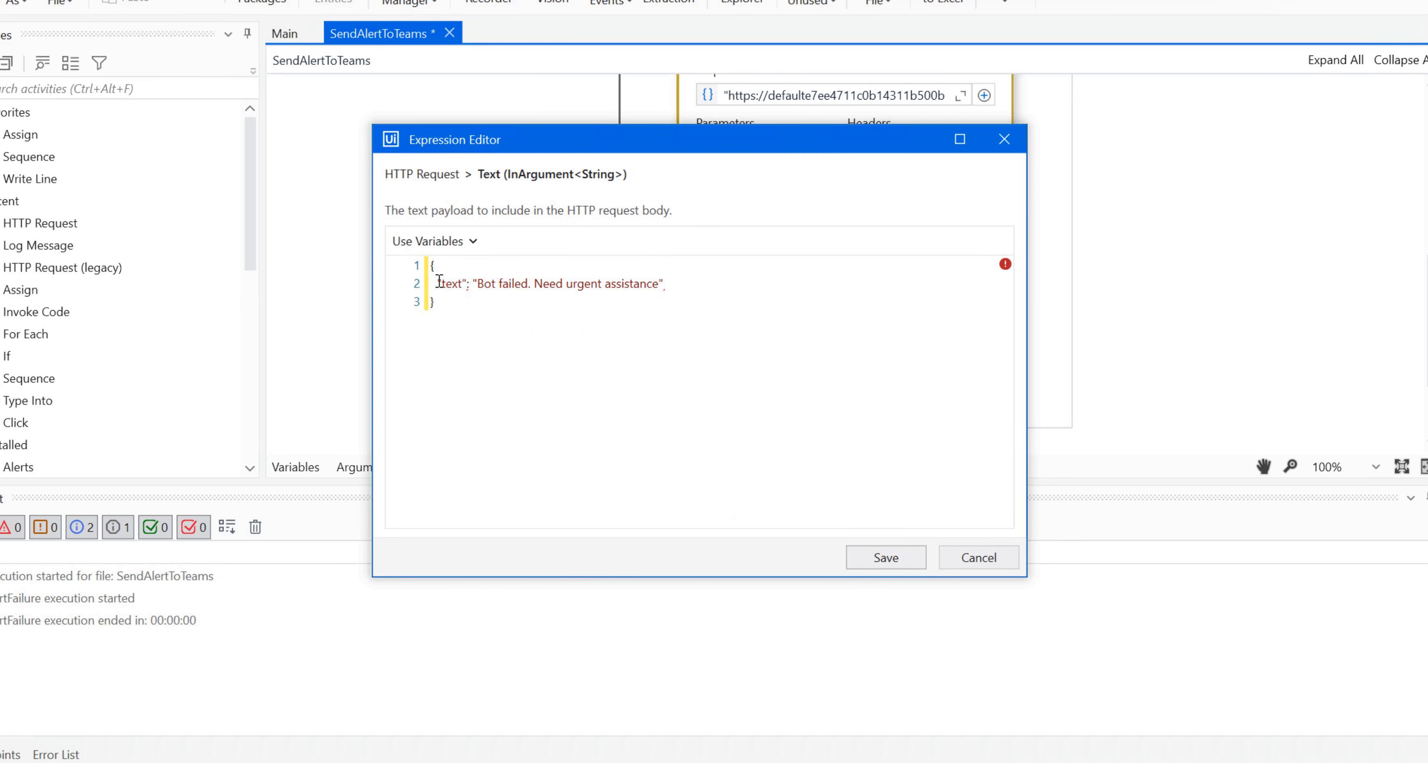
type(",")
type("\"")
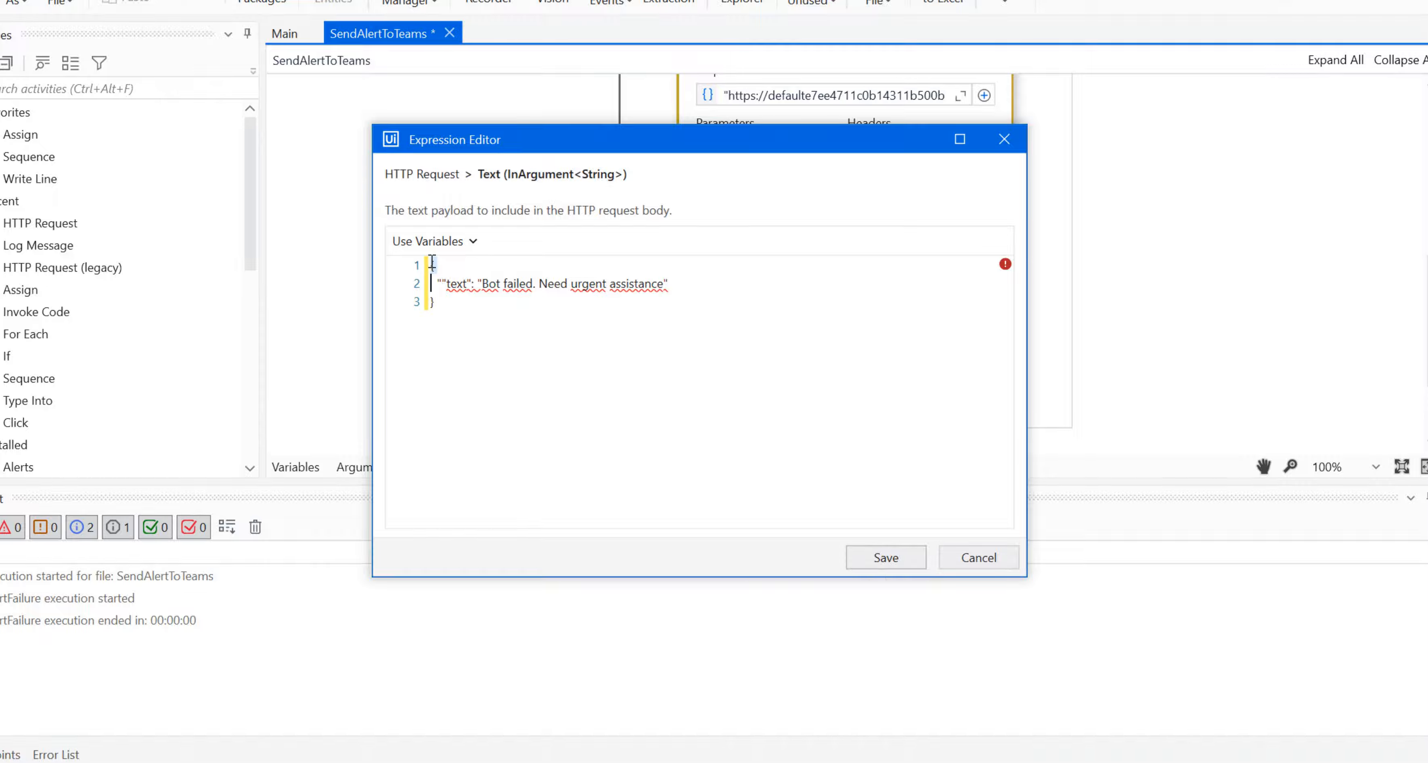
type("\"")
type("\"")
key("Home")
type("\"")
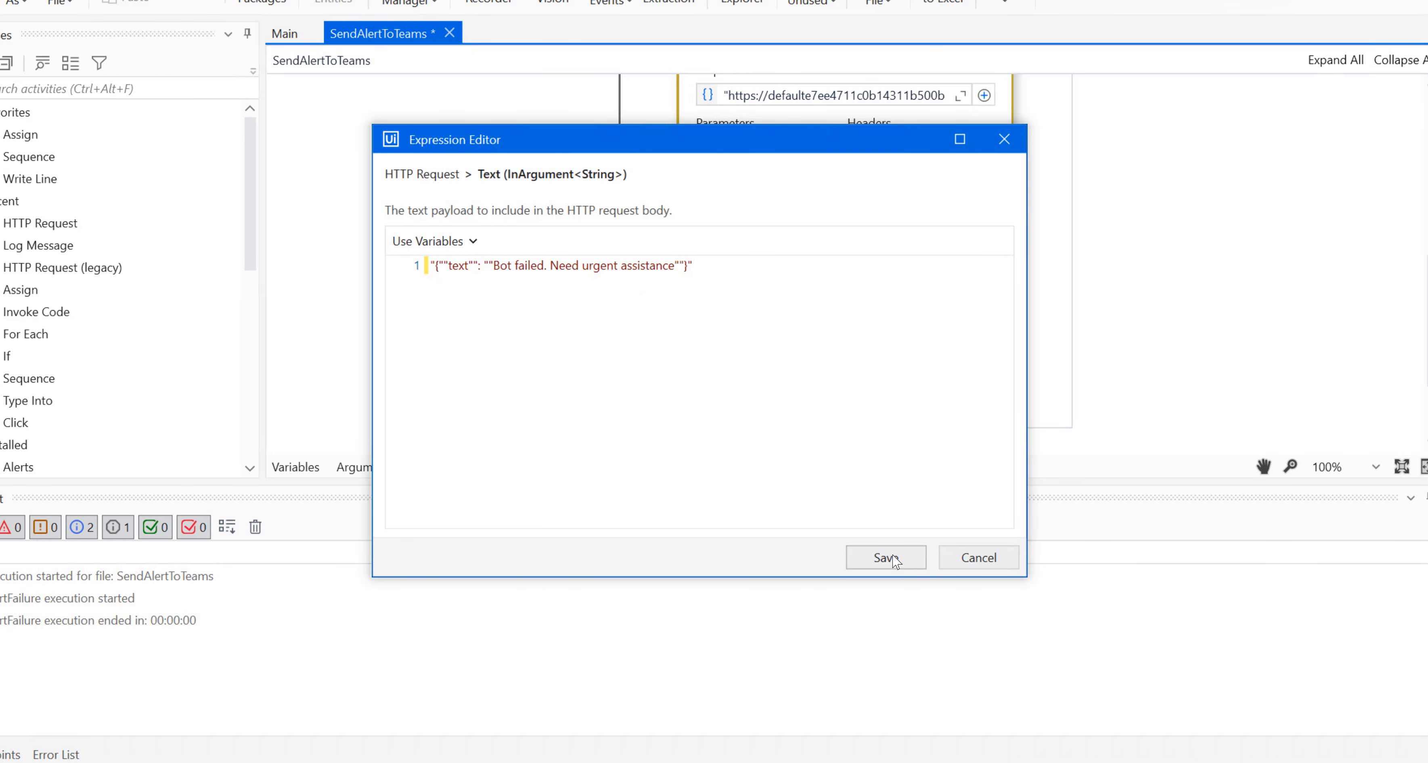
left_click(886, 558)
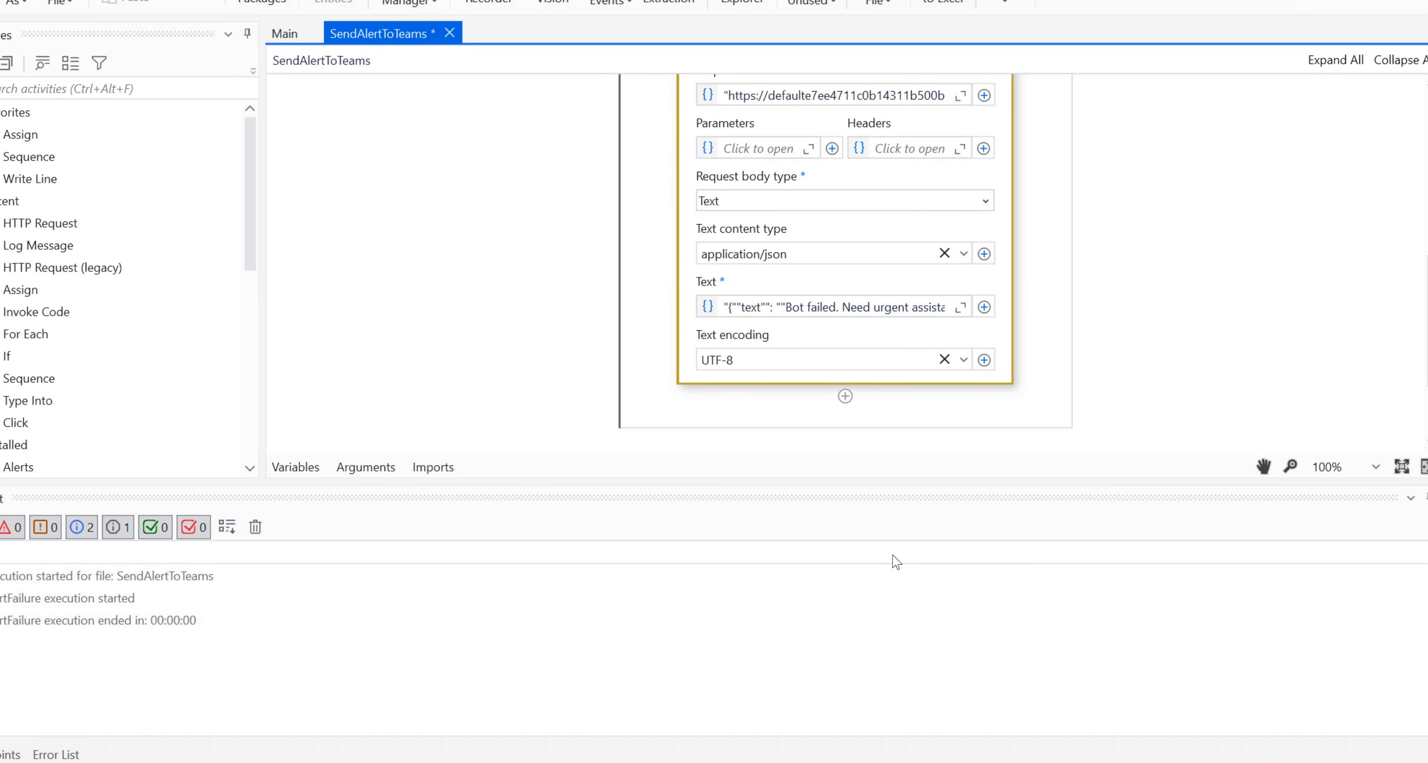
Save and run the SendAlertToTeams file, and check the newest Workflows message in the Teams channel
key("ctrl+s")
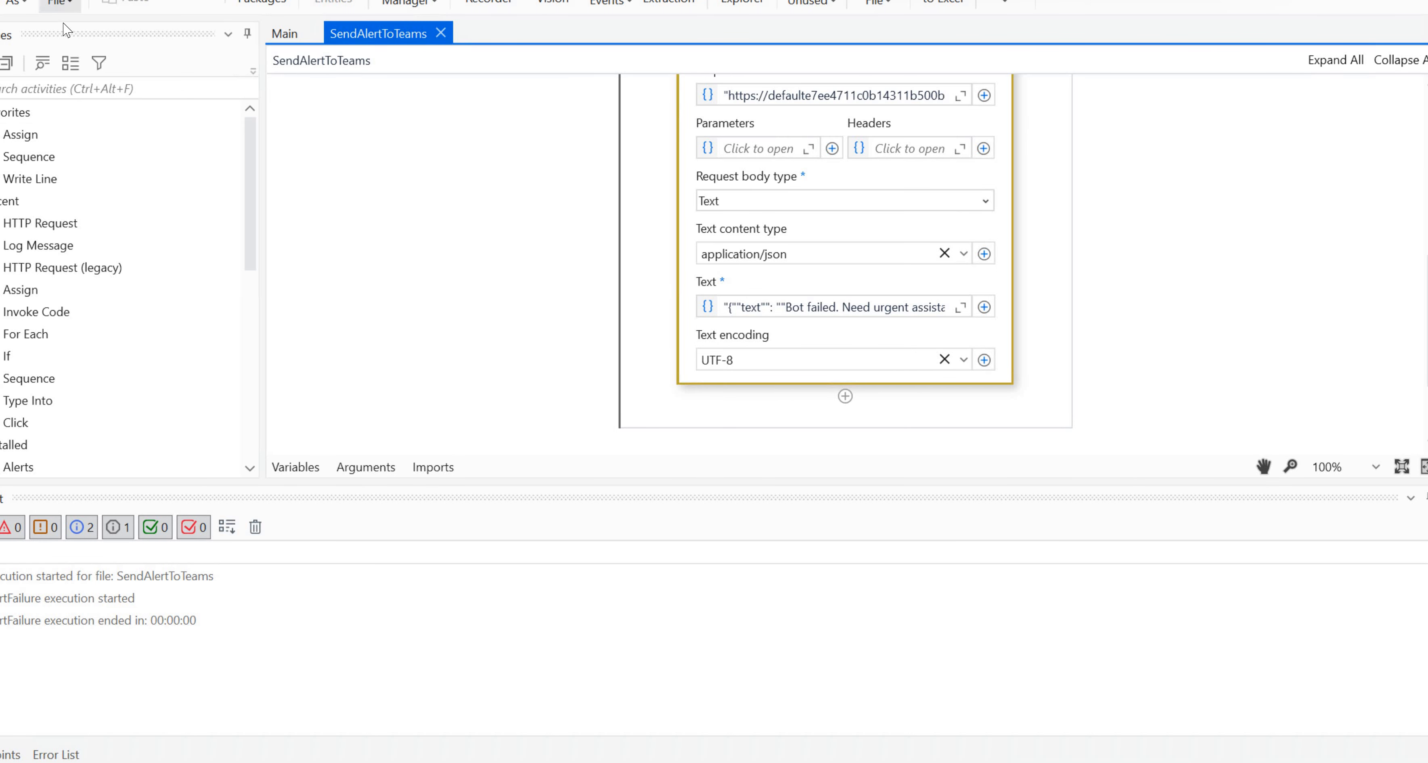
left_click(69, 5)
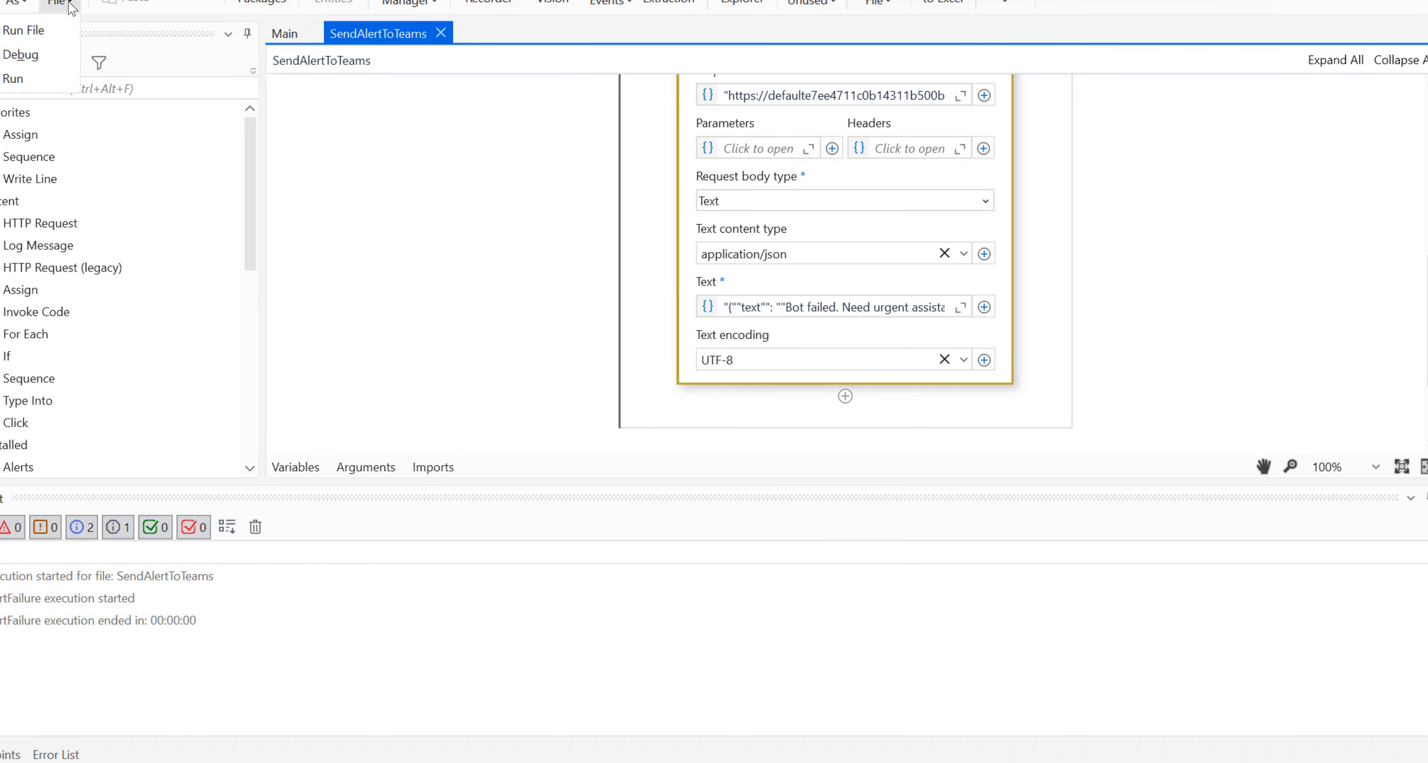
left_click(41, 33)
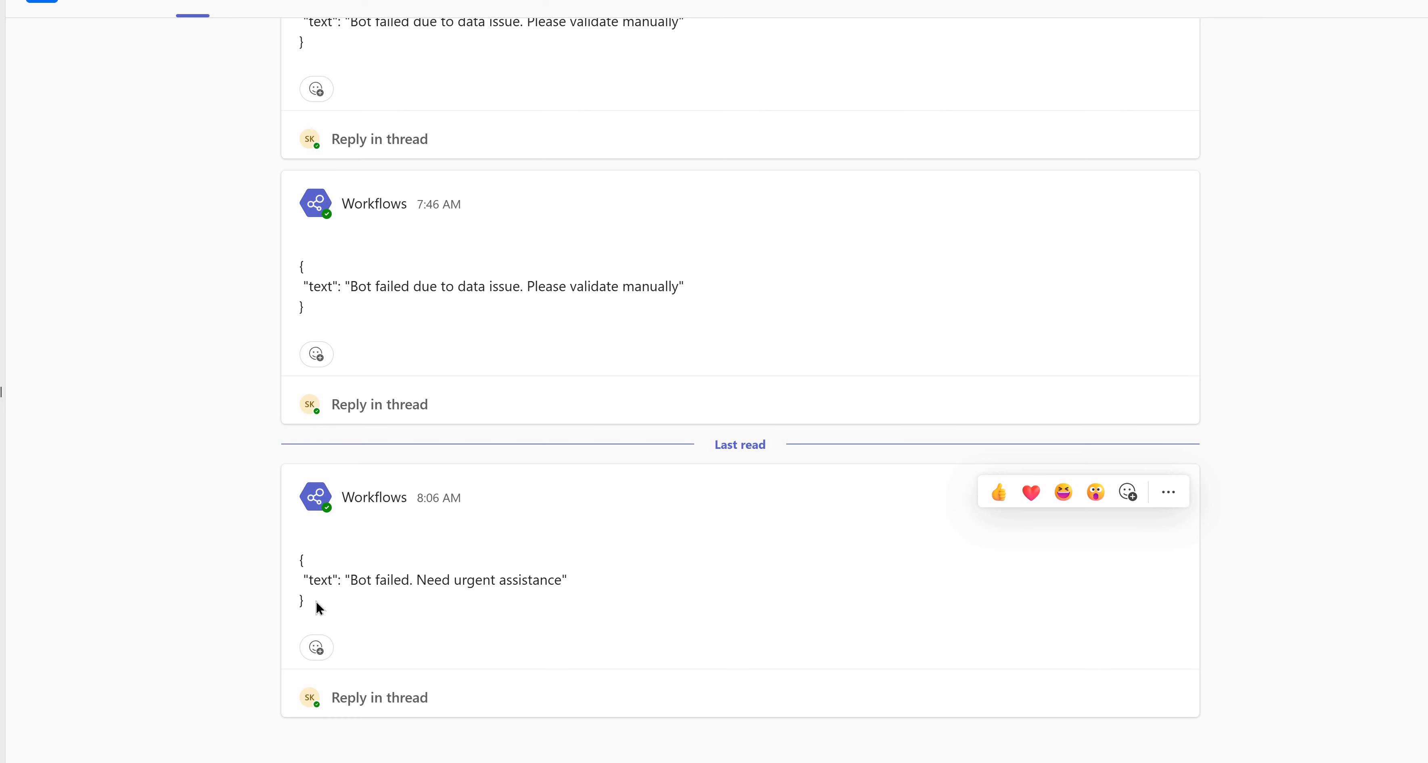
triple_click(301, 556)
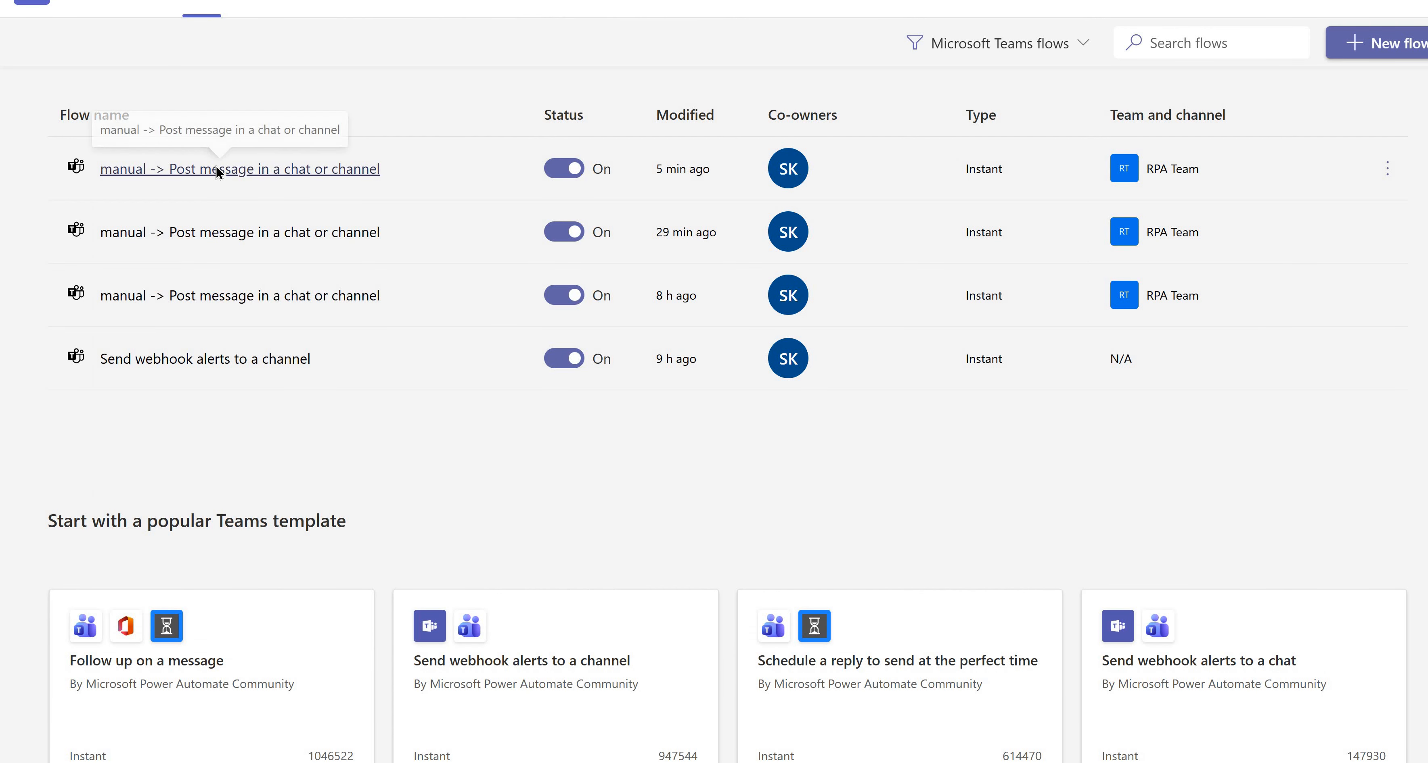
Open the most recently modified "manual -> Post message in a chat or channel" flow for editing and expand its webhook trigger and post action
left_click(216, 167)
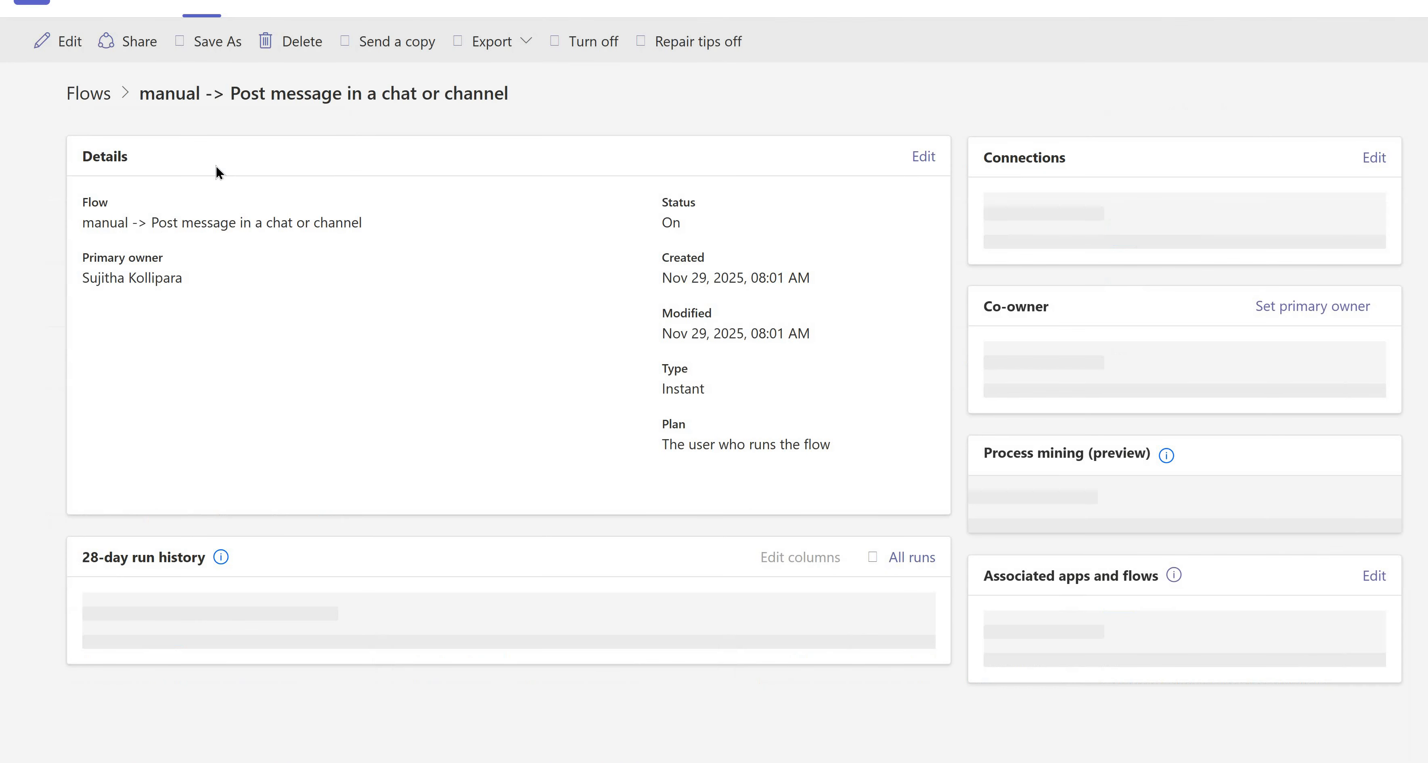
left_click(76, 40)
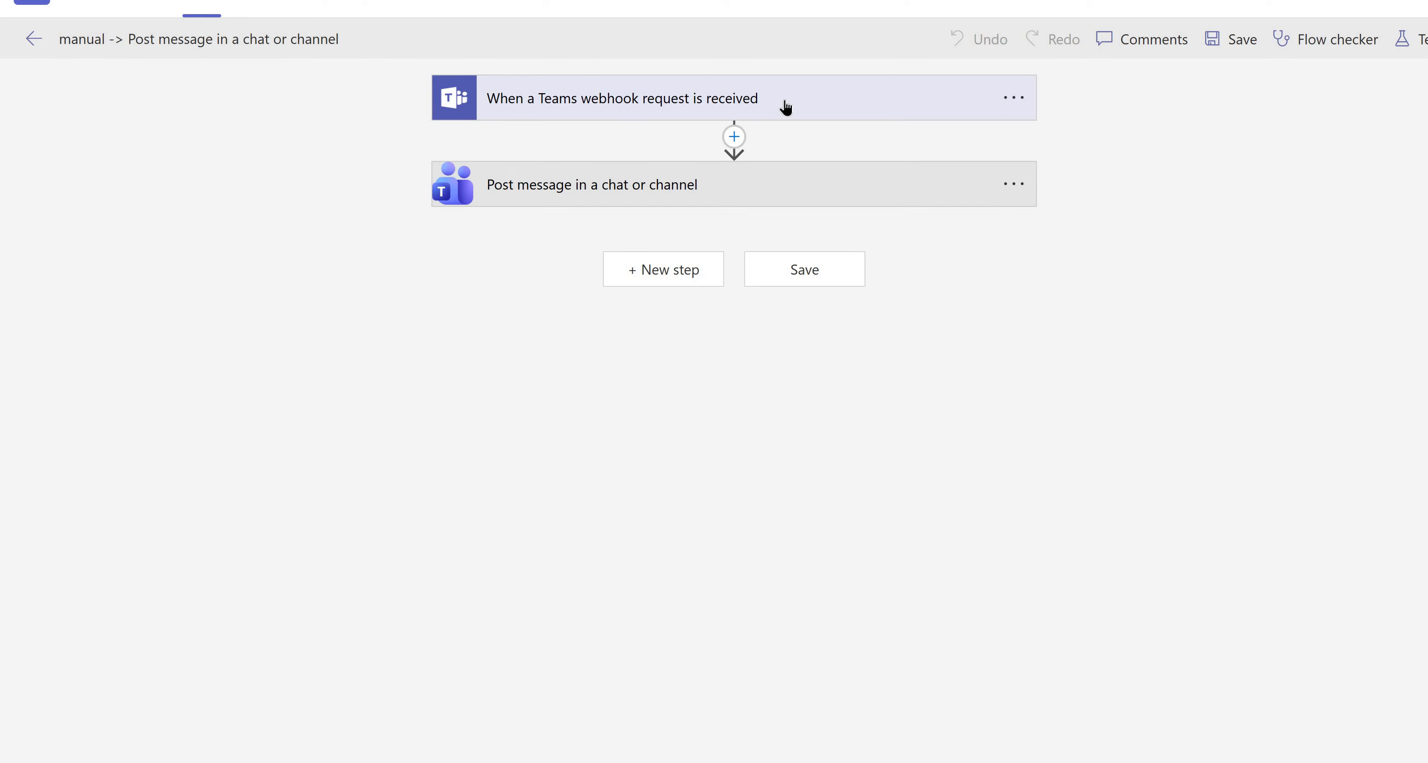
left_click(786, 107)
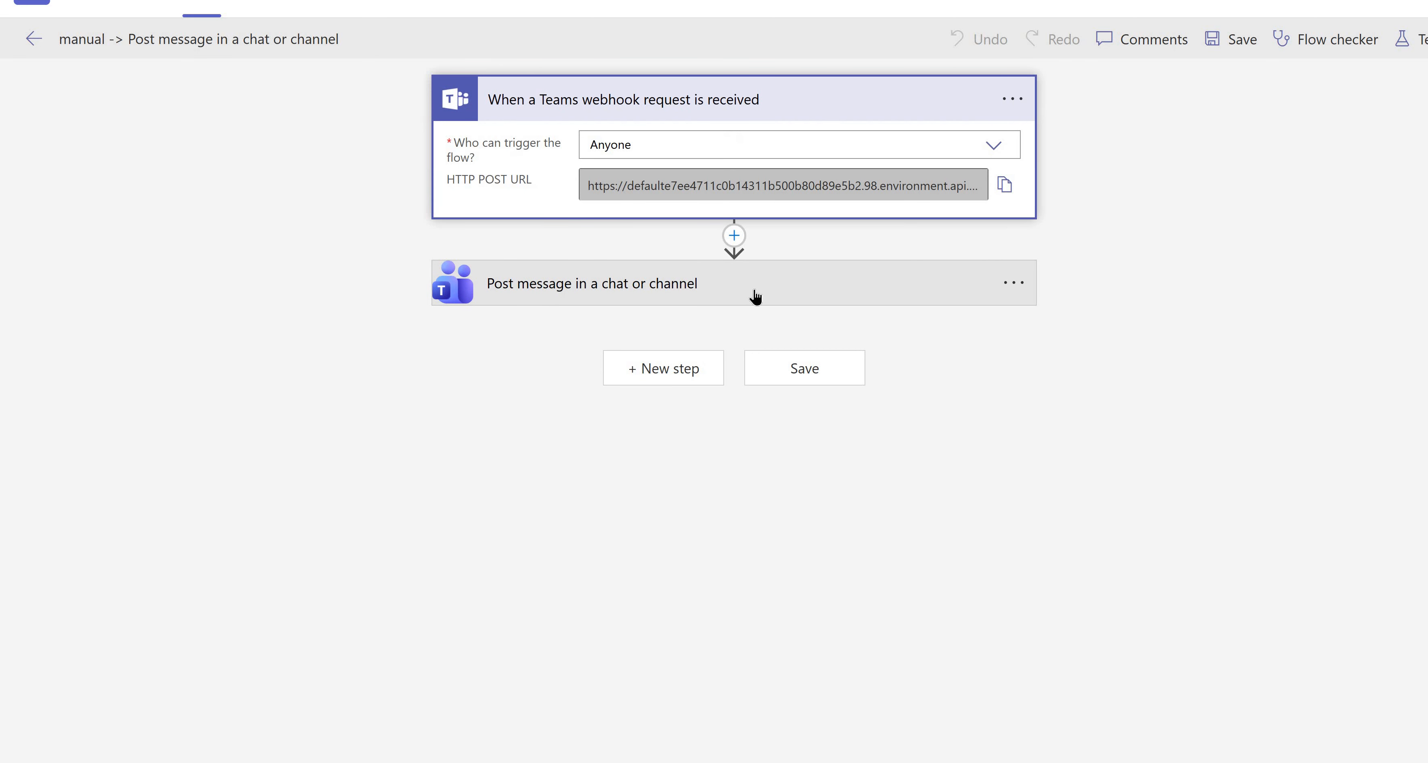
left_click(755, 298)
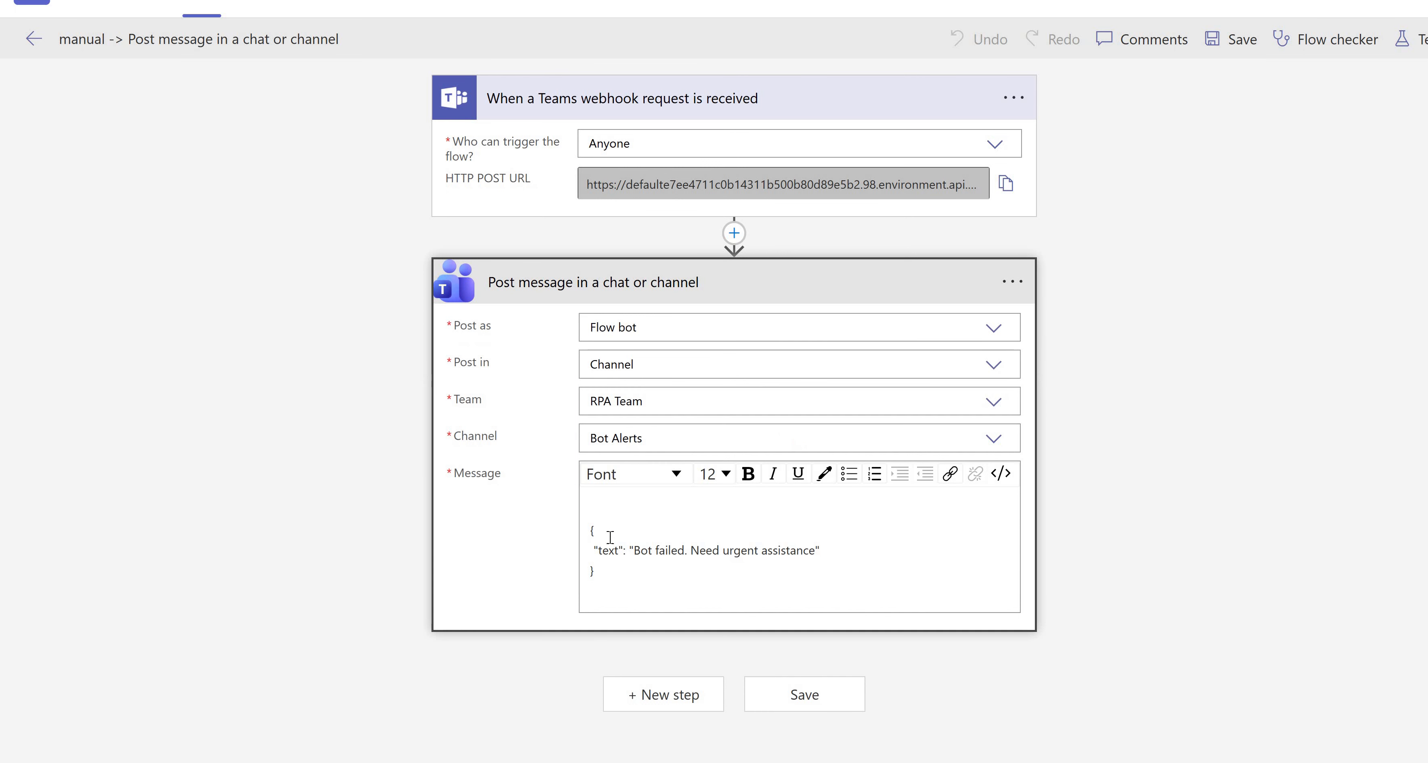
Strip the braces and "text" key from the flow's message, leaving "Bot failed. Need urgent assistance" in quotes, and save the flow
left_click(606, 533)
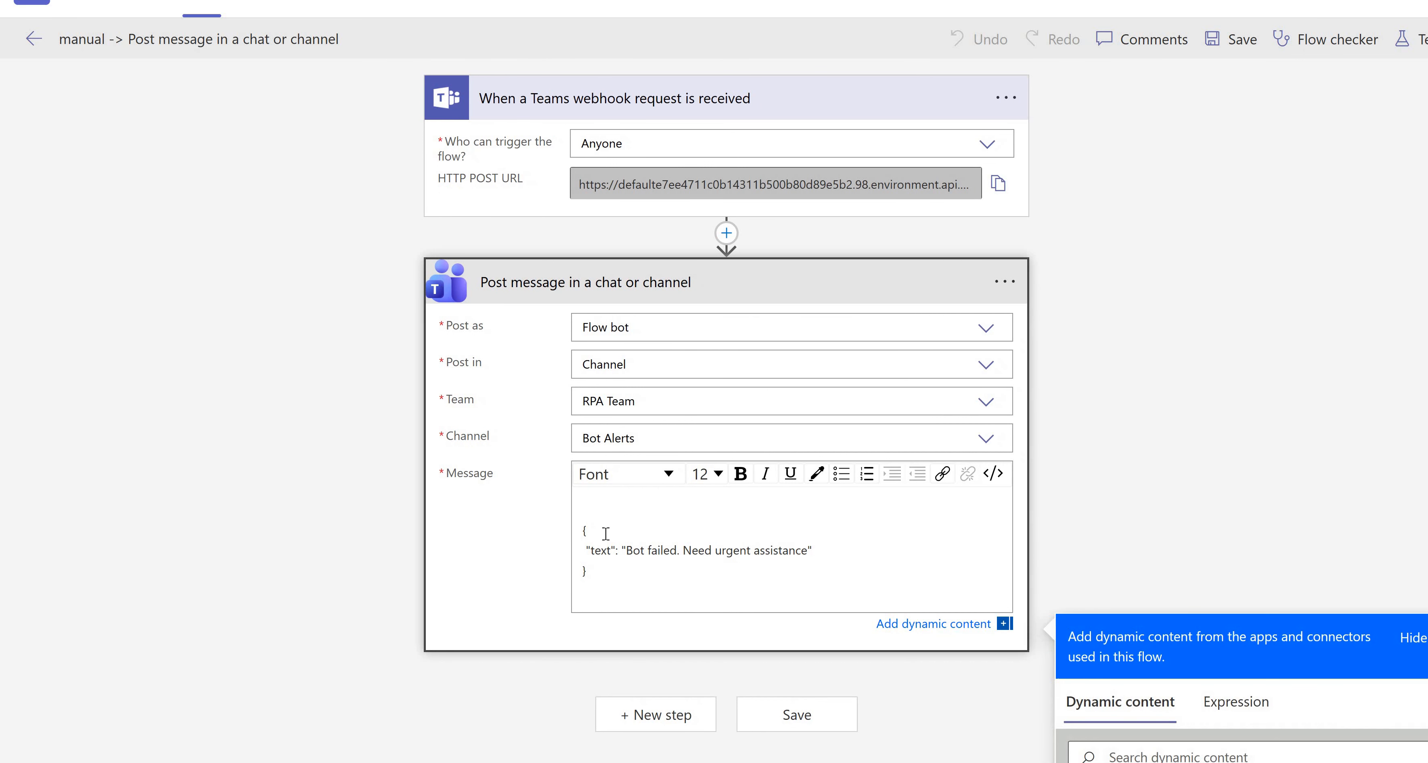
left_click_drag(621, 551, 584, 542)
key("BackSpace")
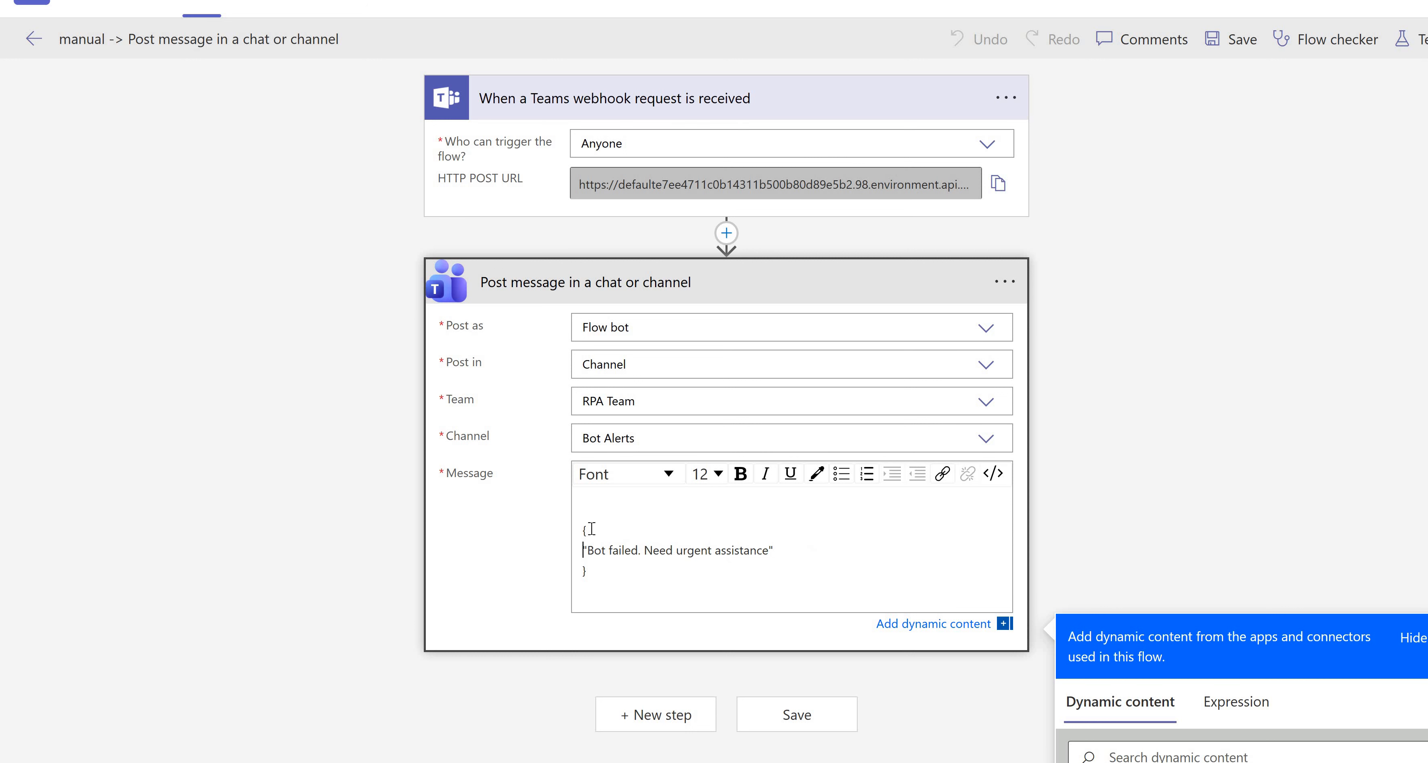
key("BackSpace")
key("BackSpace")
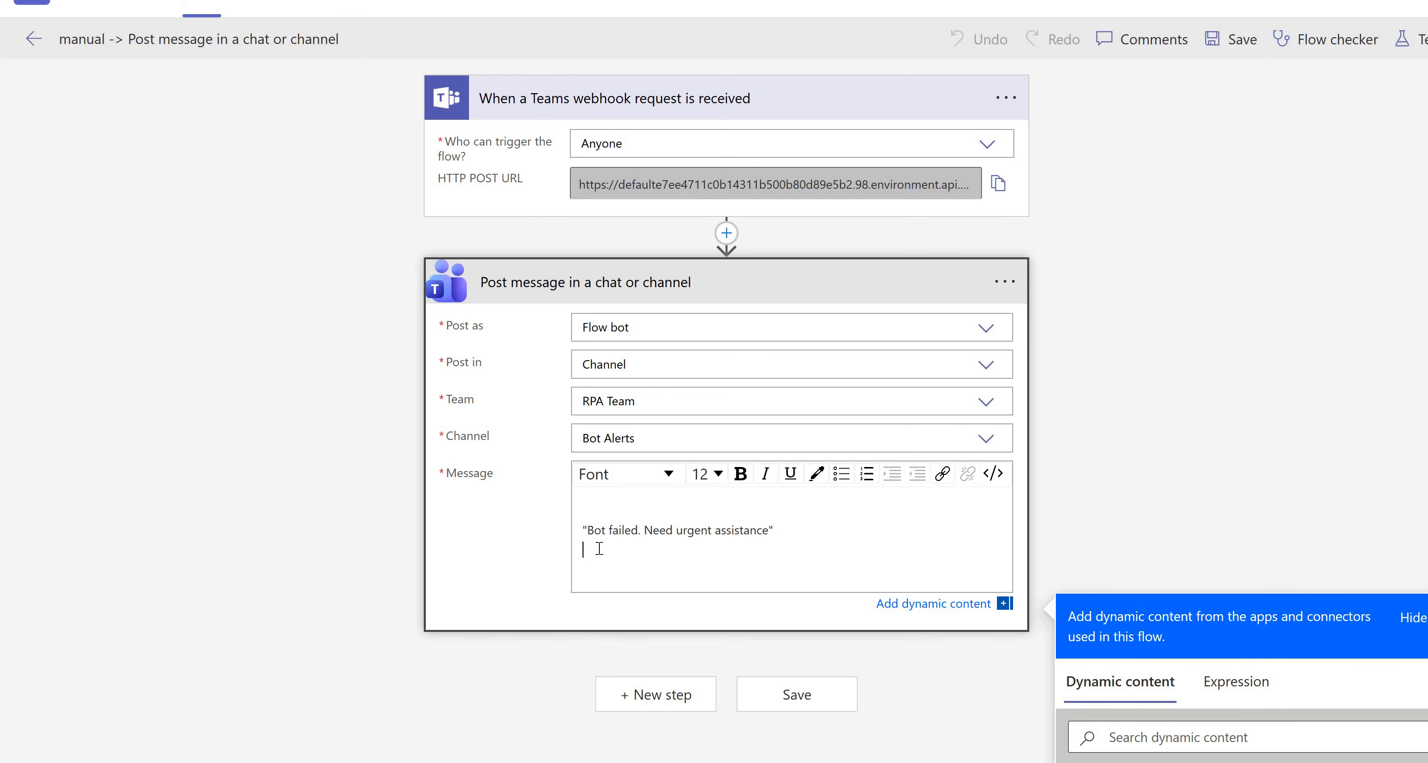
key("BackSpace")
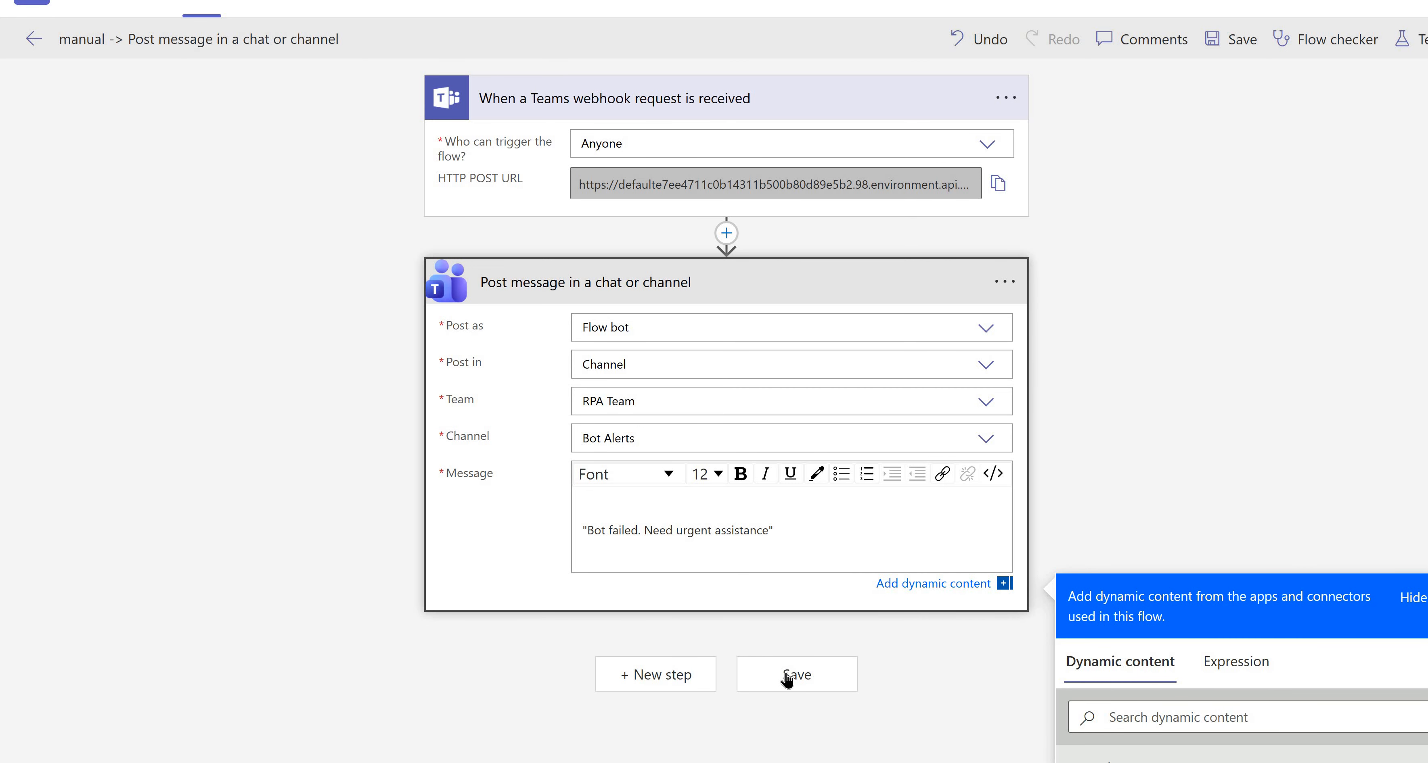
left_click(786, 672)
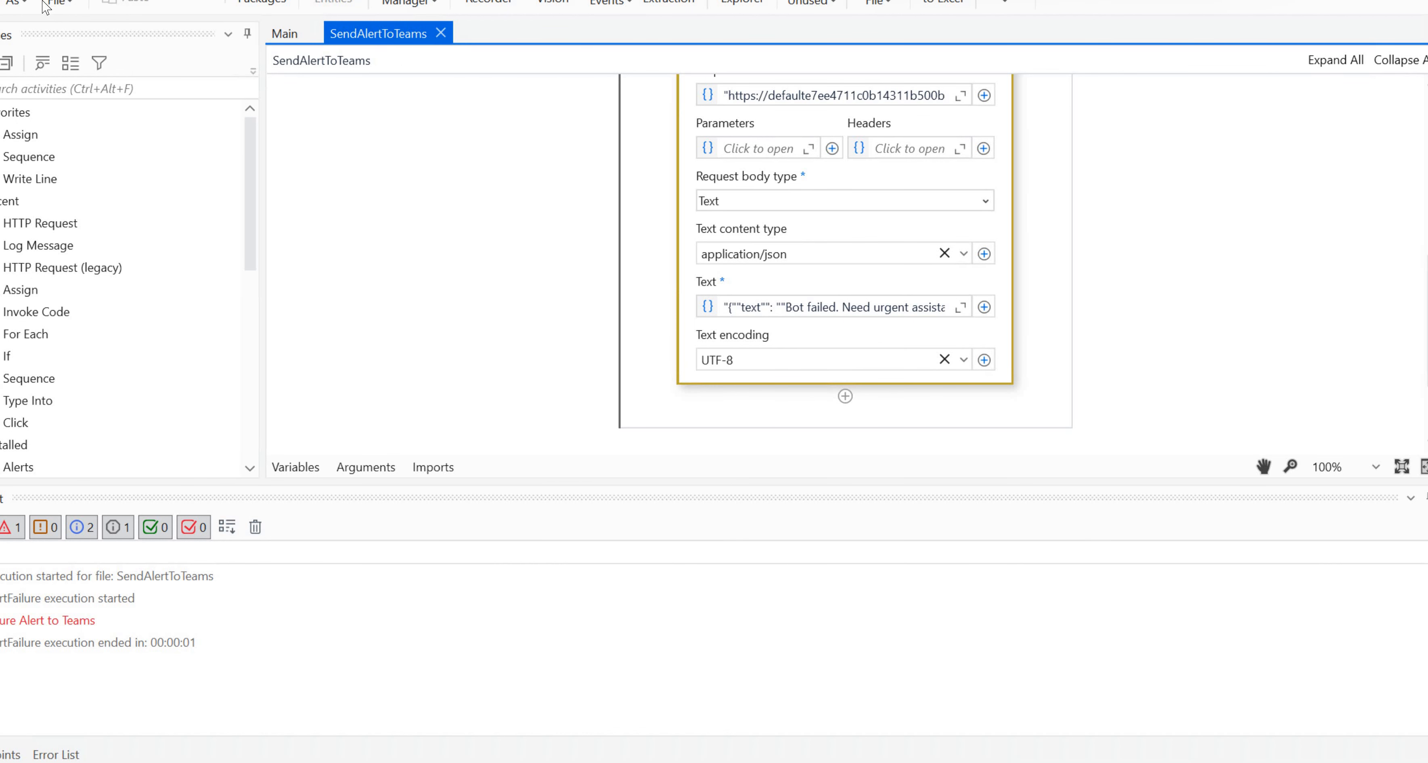
Switch to UiPath Studio and debug the SendAlertToTeams file
left_click(62, 7)
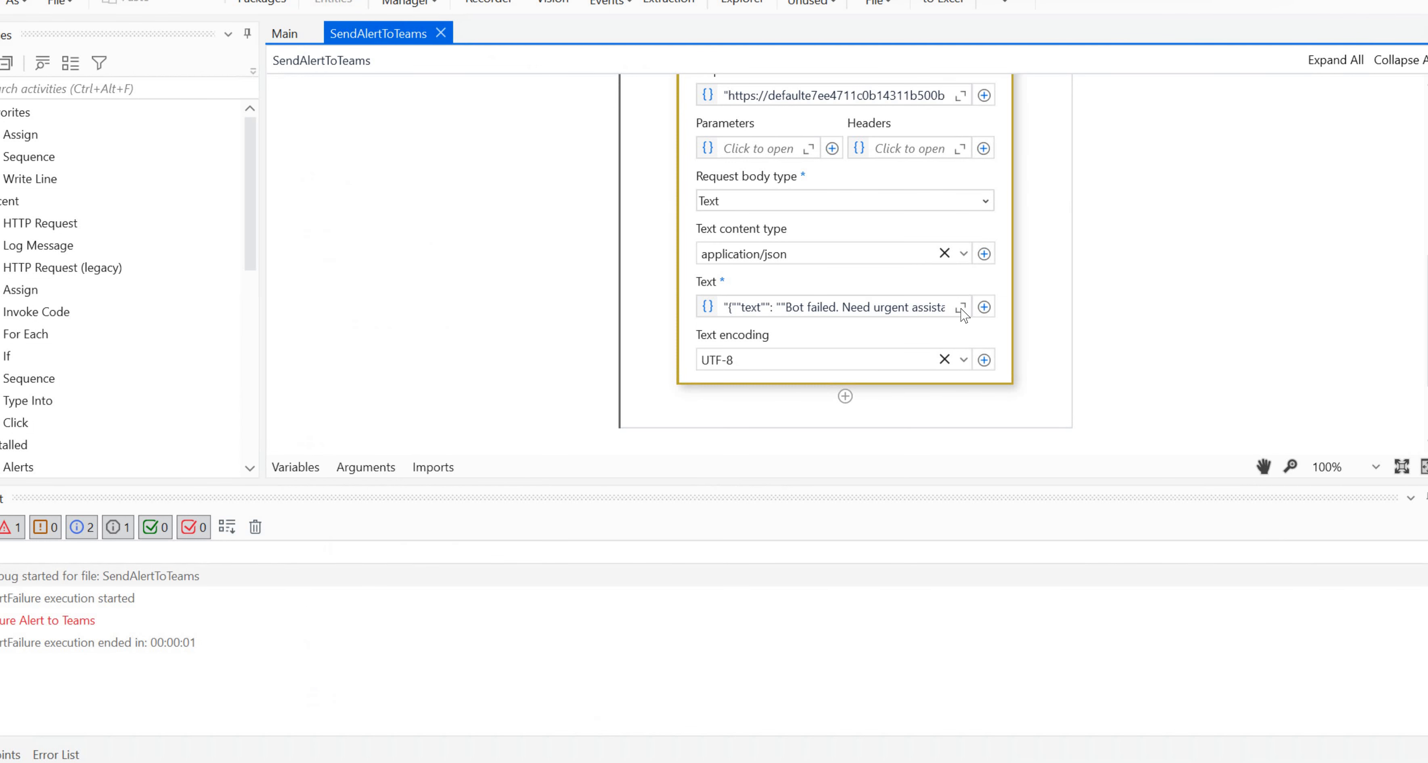
Replace the HTTP Request's Text expression with "Hi Bot is succeful today" in quotes and save the expression
left_click(960, 308)
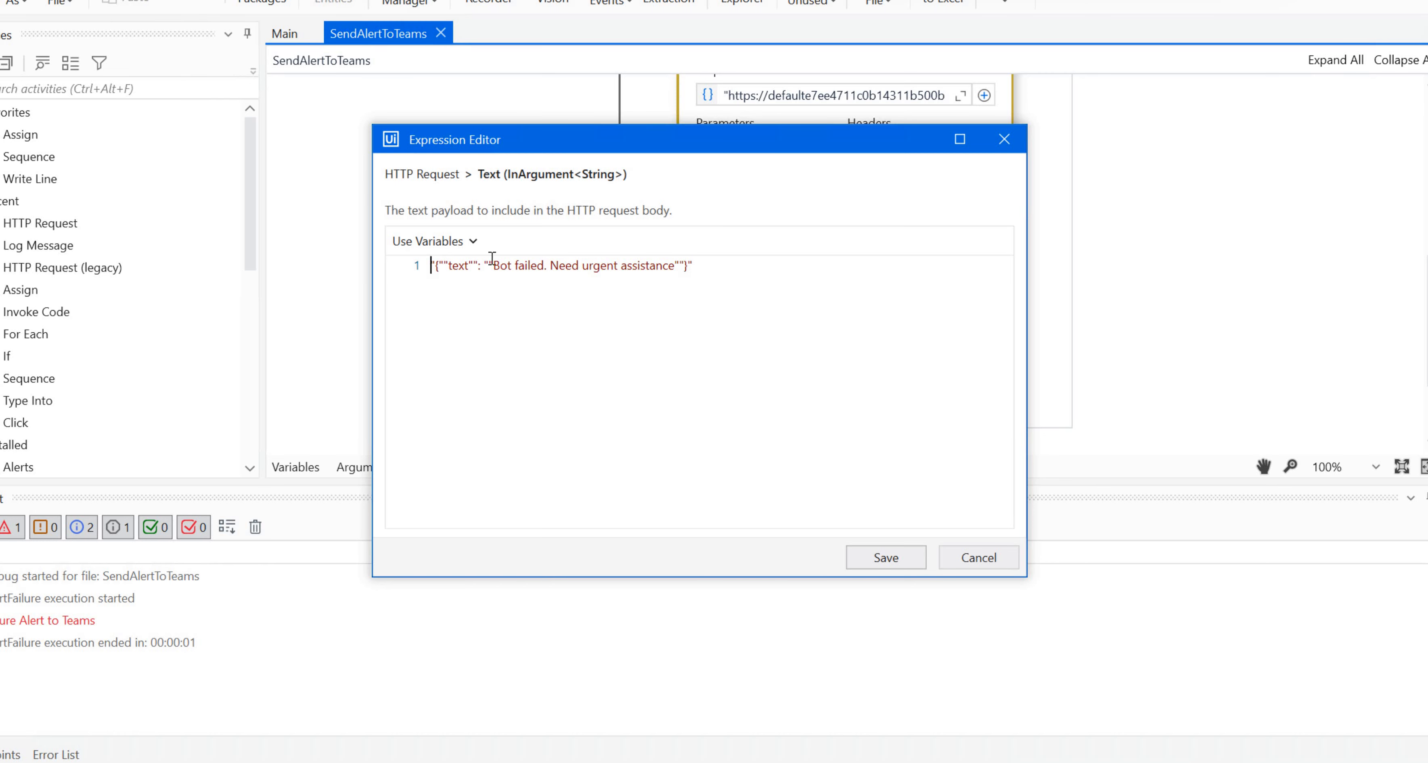
left_click(410, 261)
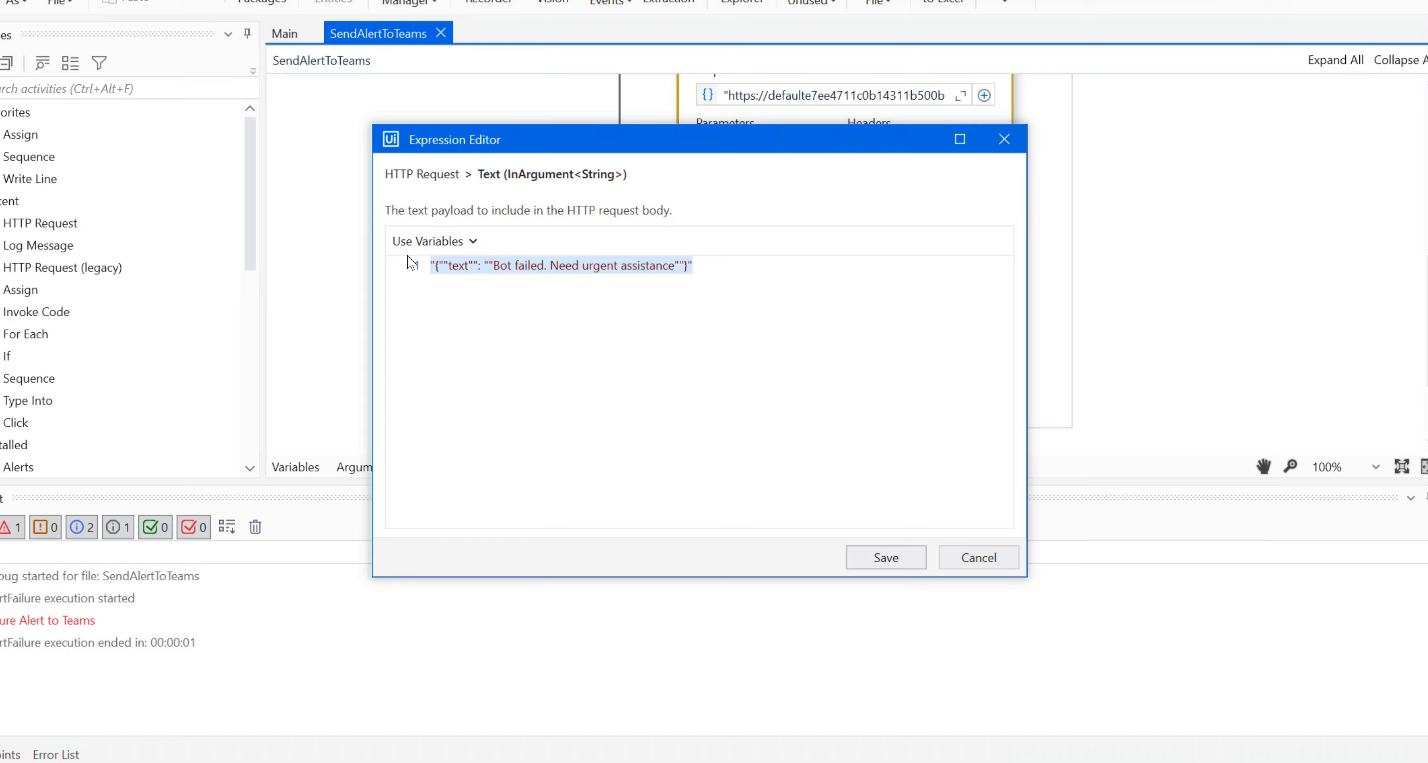
type("\"")
type("Hi")
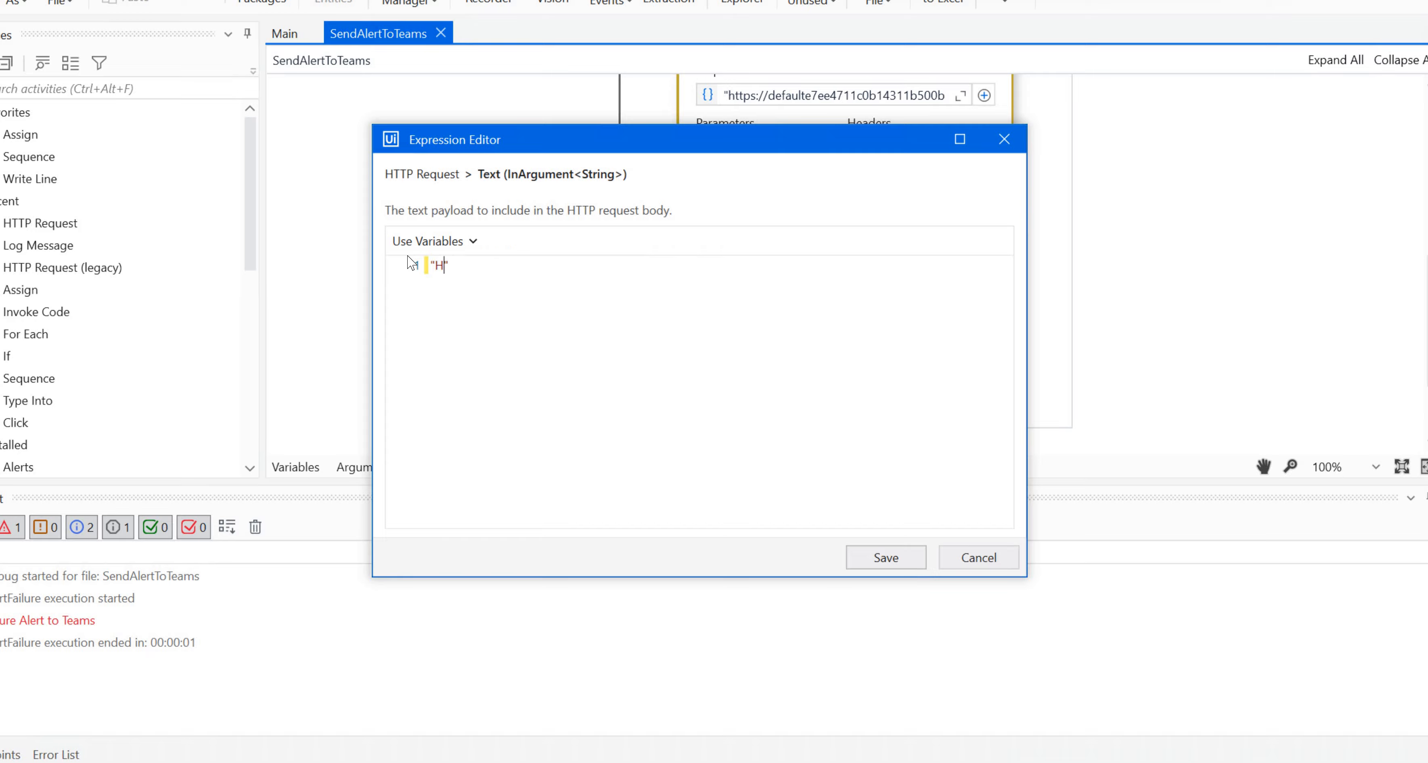
type(" Bot is succeff")
key("BackSpace")
type("ul today")
left_click(875, 560)
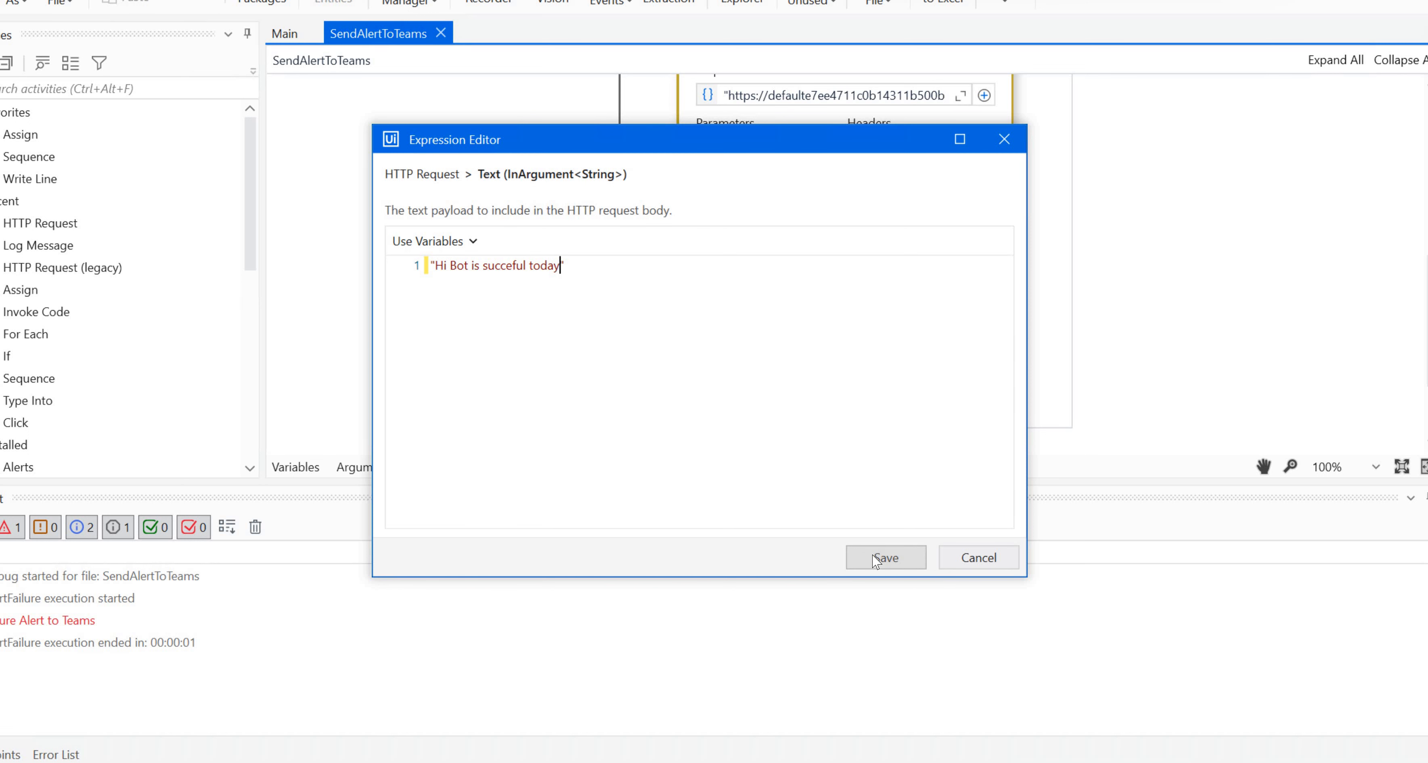
left_click(875, 560)
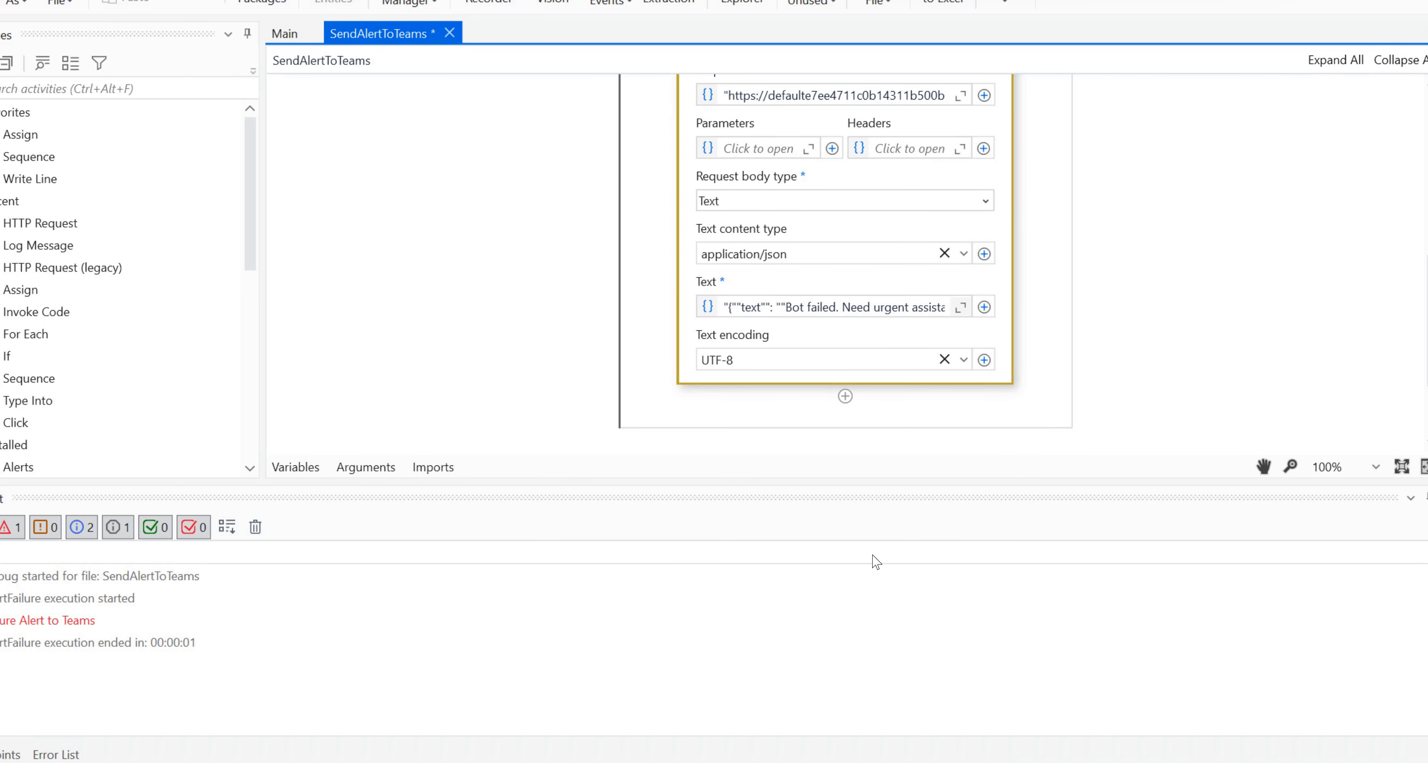